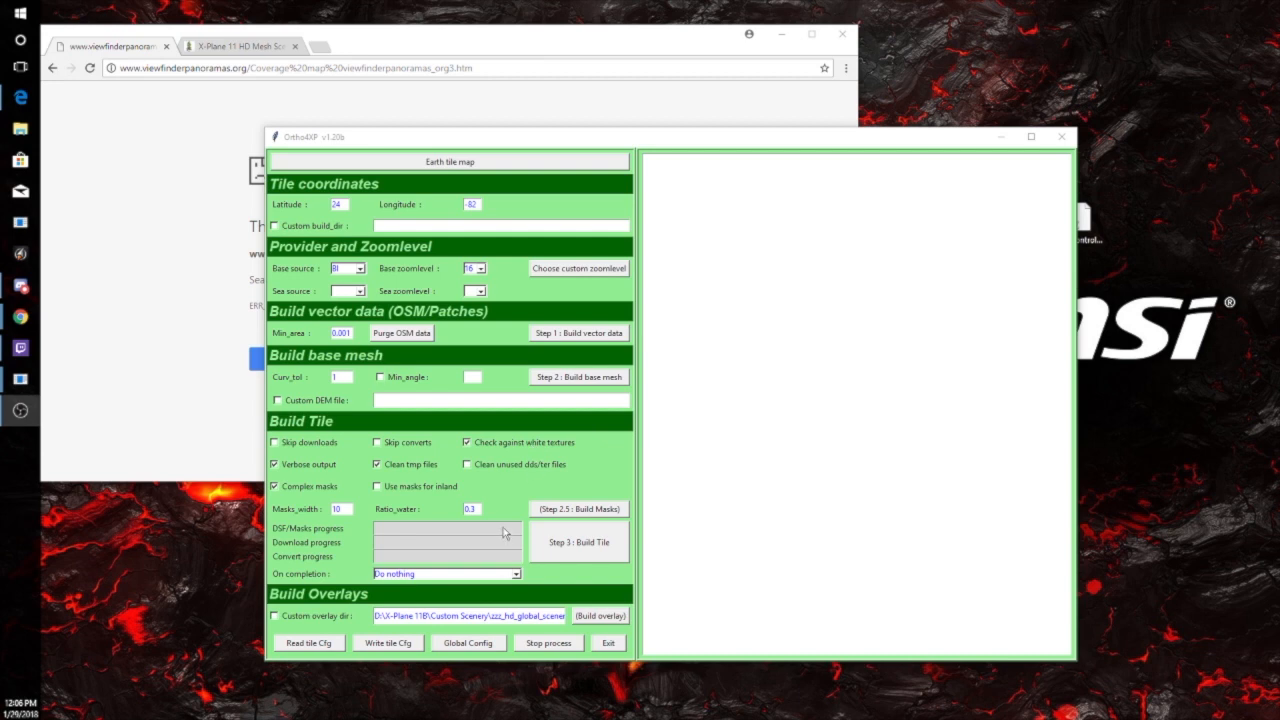
left_click_drag(607, 144, 523, 134)
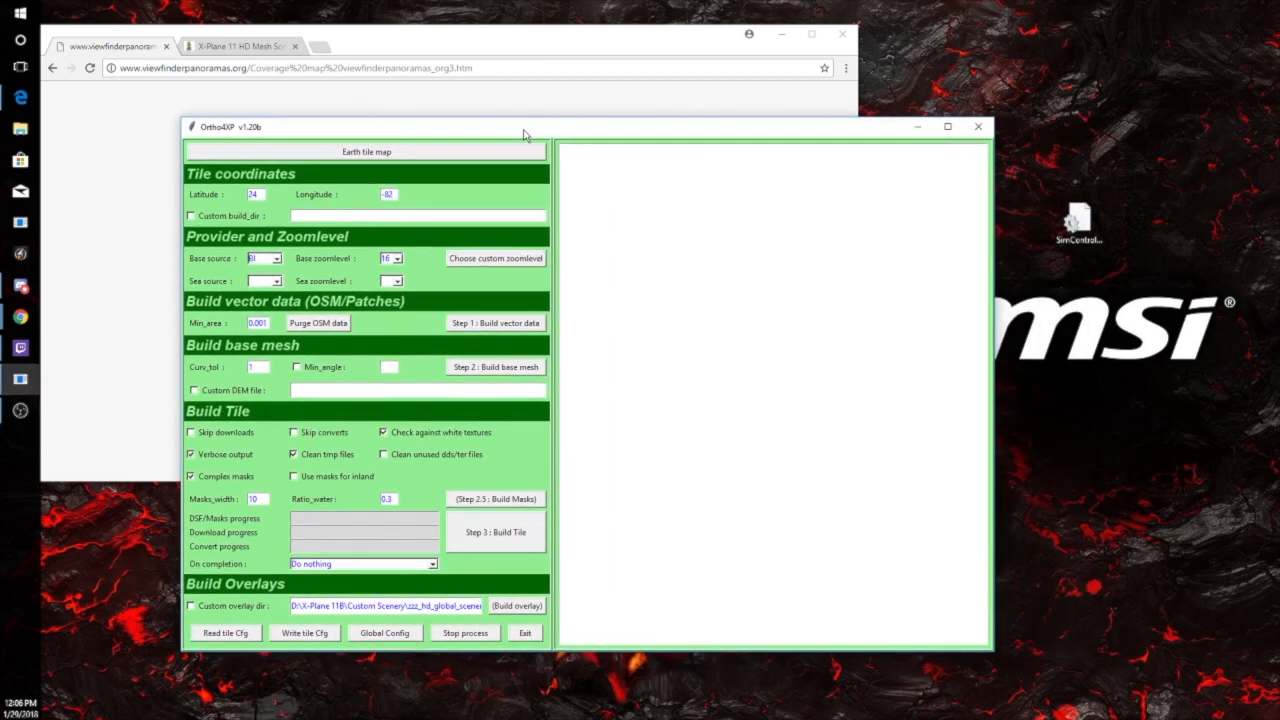
left_click_drag(416, 135, 480, 133)
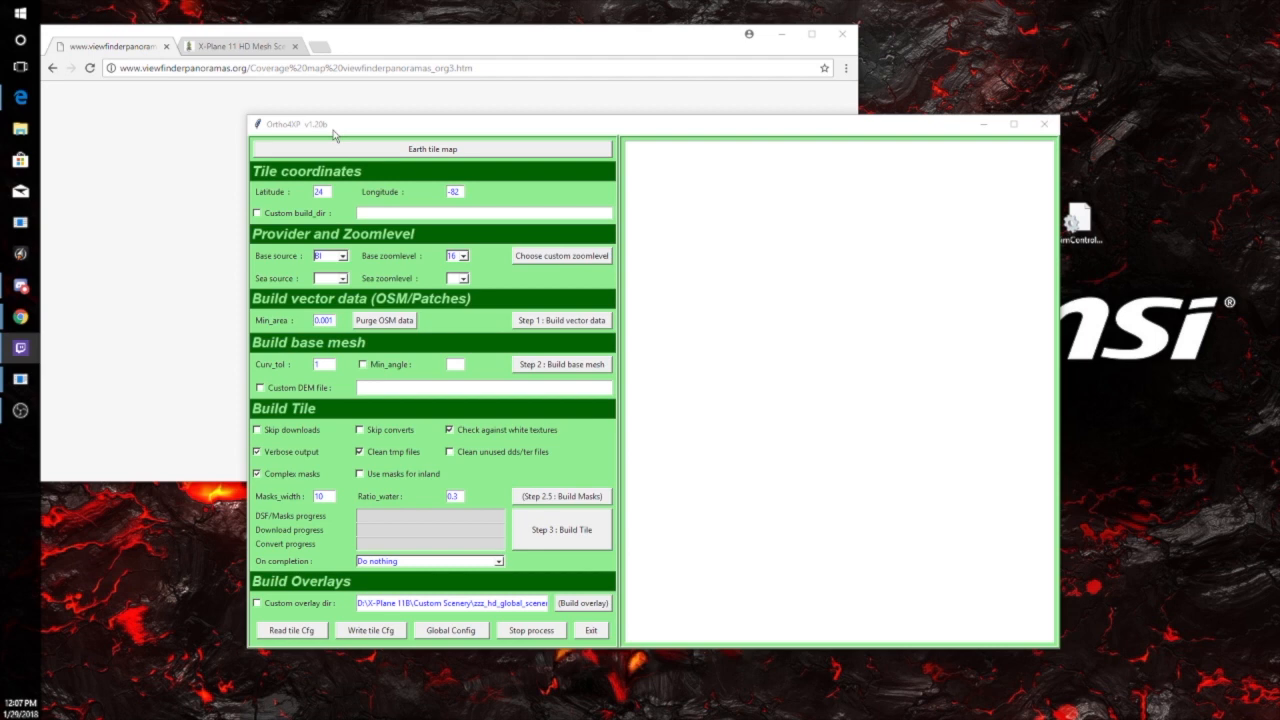
left_click_drag(335, 135, 290, 133)
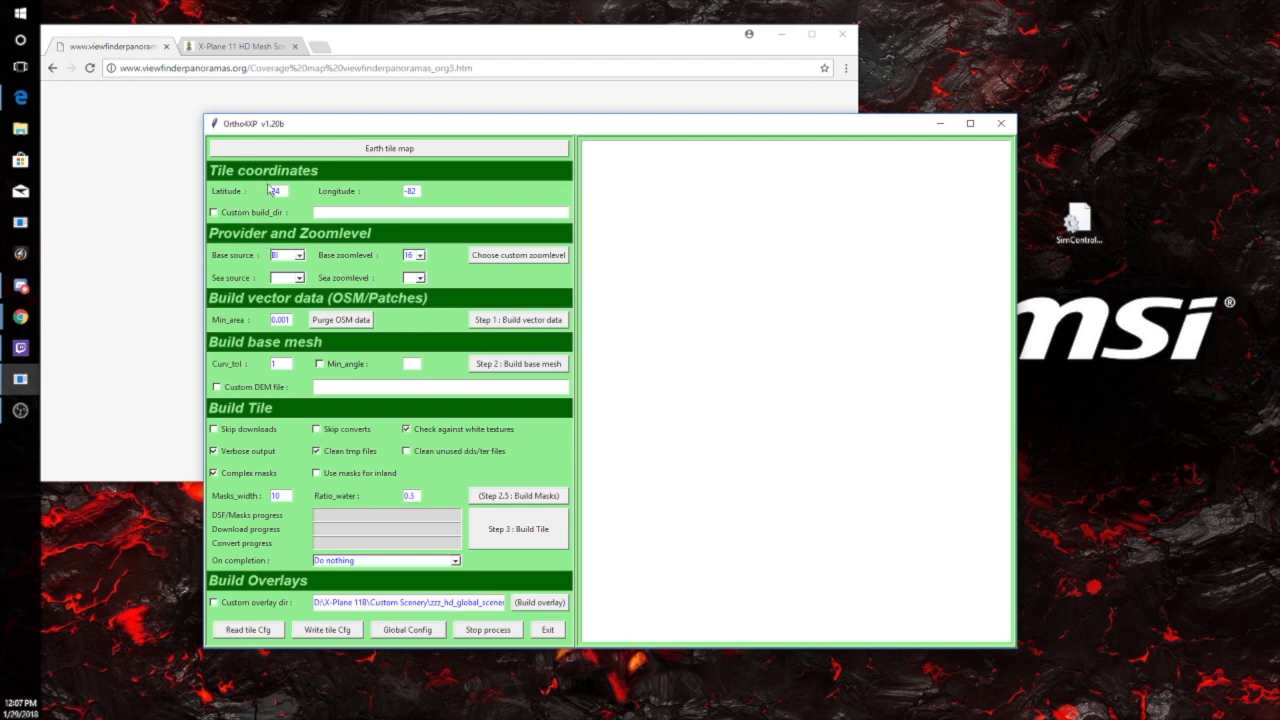
Open the Earth tile map in an enlarged window and examine the marked tiles across the United States
left_click(346, 152)
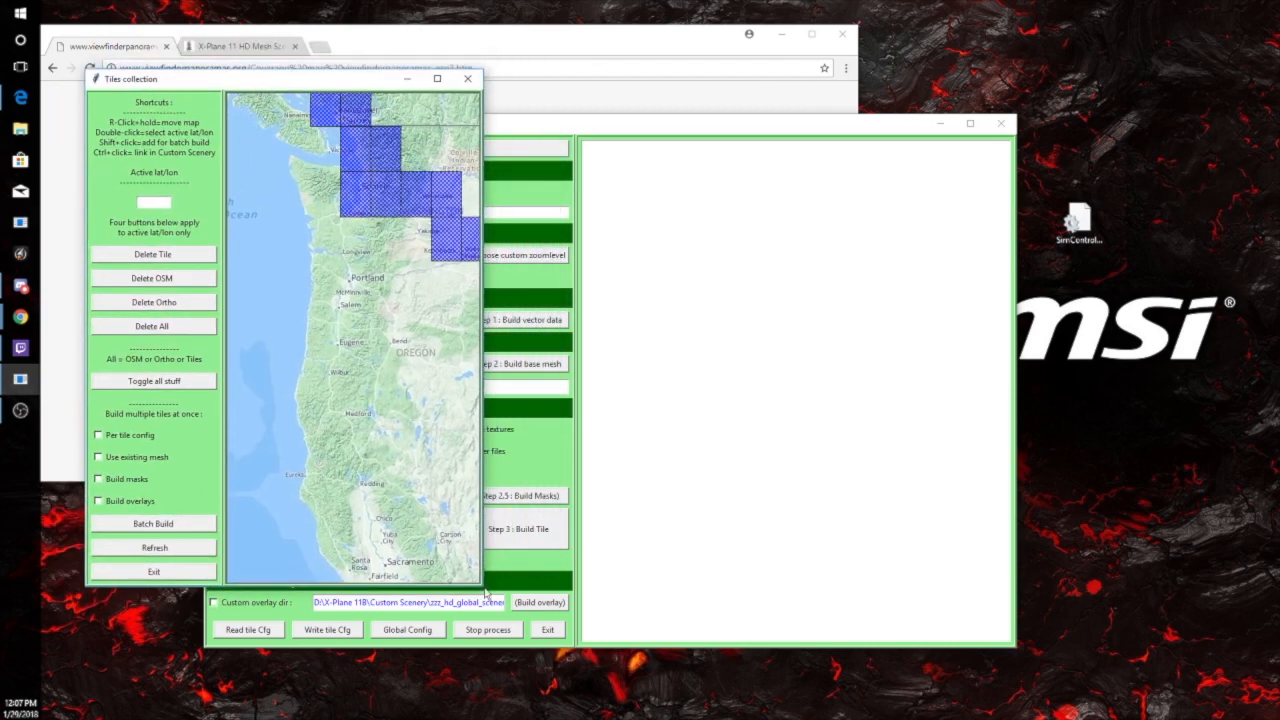
left_click_drag(484, 587, 1048, 614)
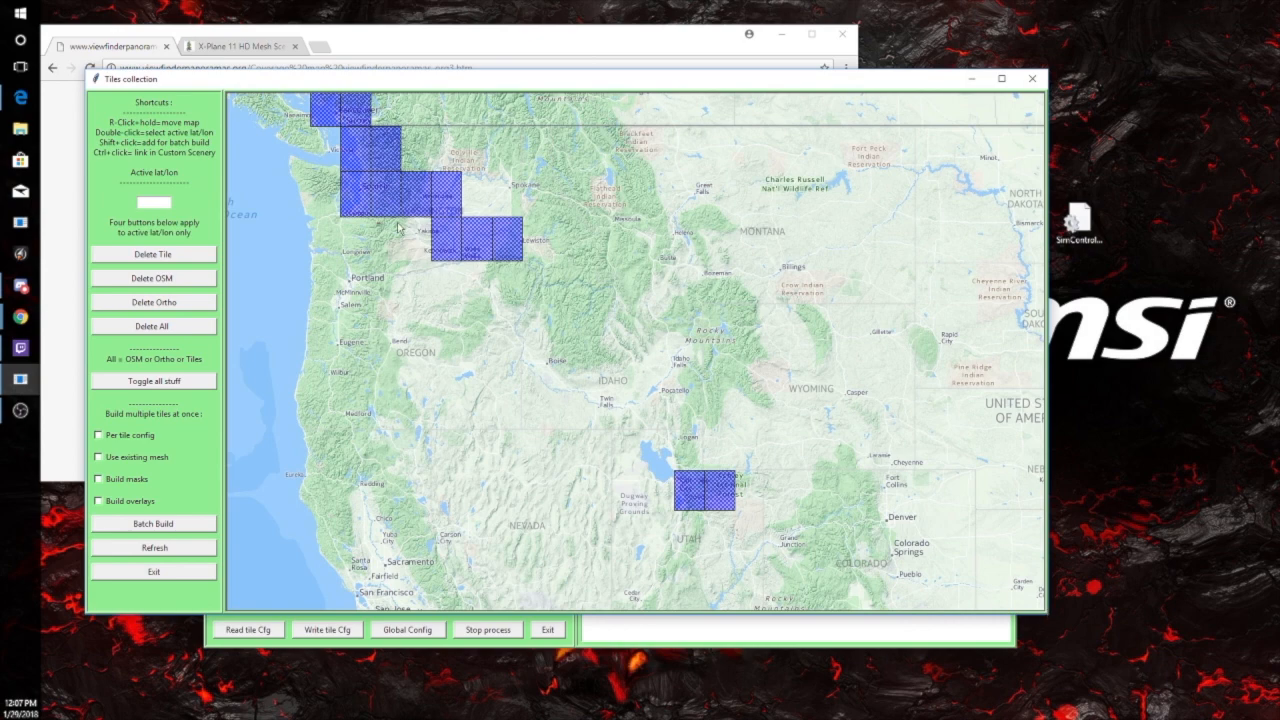
mouse_move(645, 338)
left_mouse_down()
mouse_move(735, 486)
mouse_move(441, 217)
mouse_move(430, 172)
left_mouse_up()
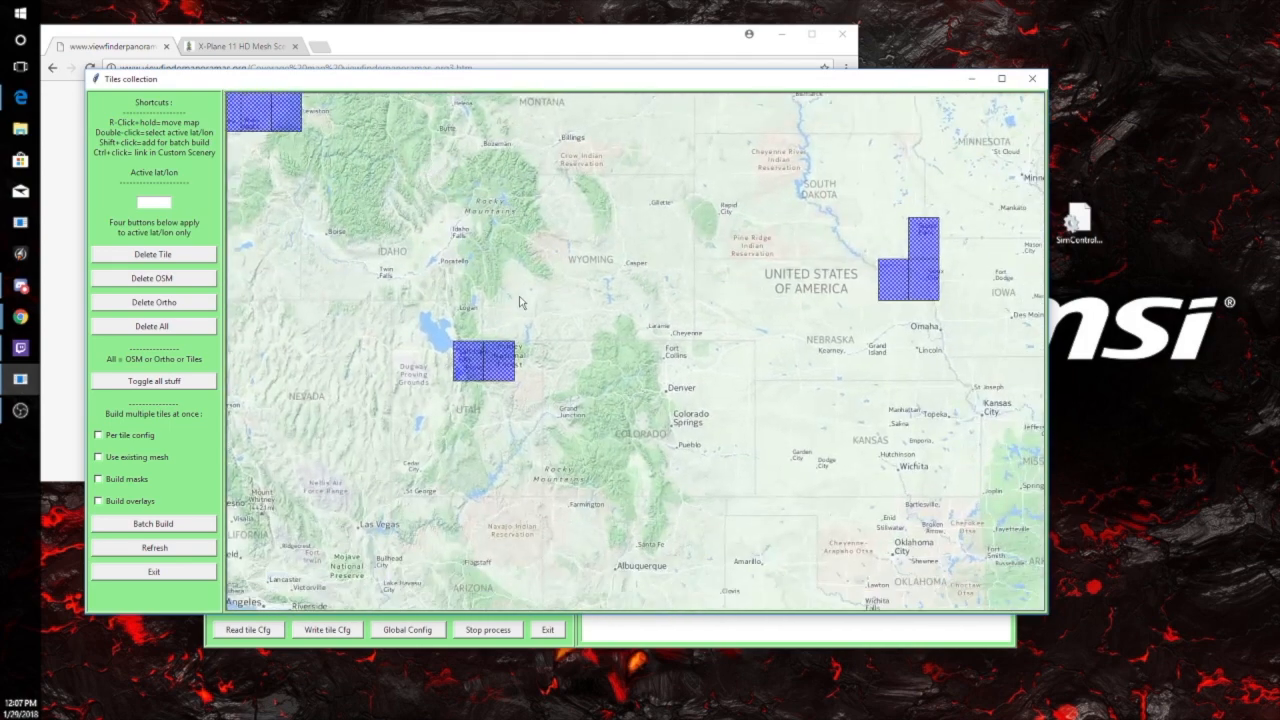
left_click_drag(824, 343, 456, 425)
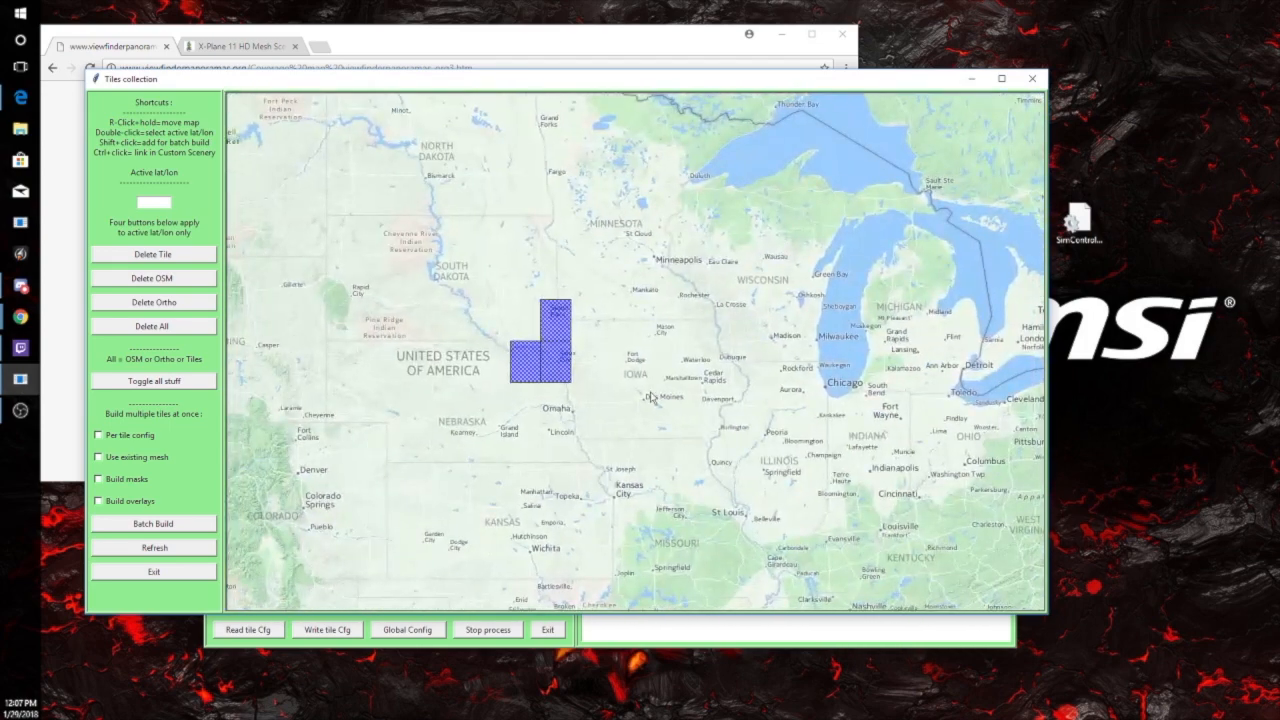
left_click_drag(650, 398, 409, 473)
left_click_drag(745, 441, 536, 323)
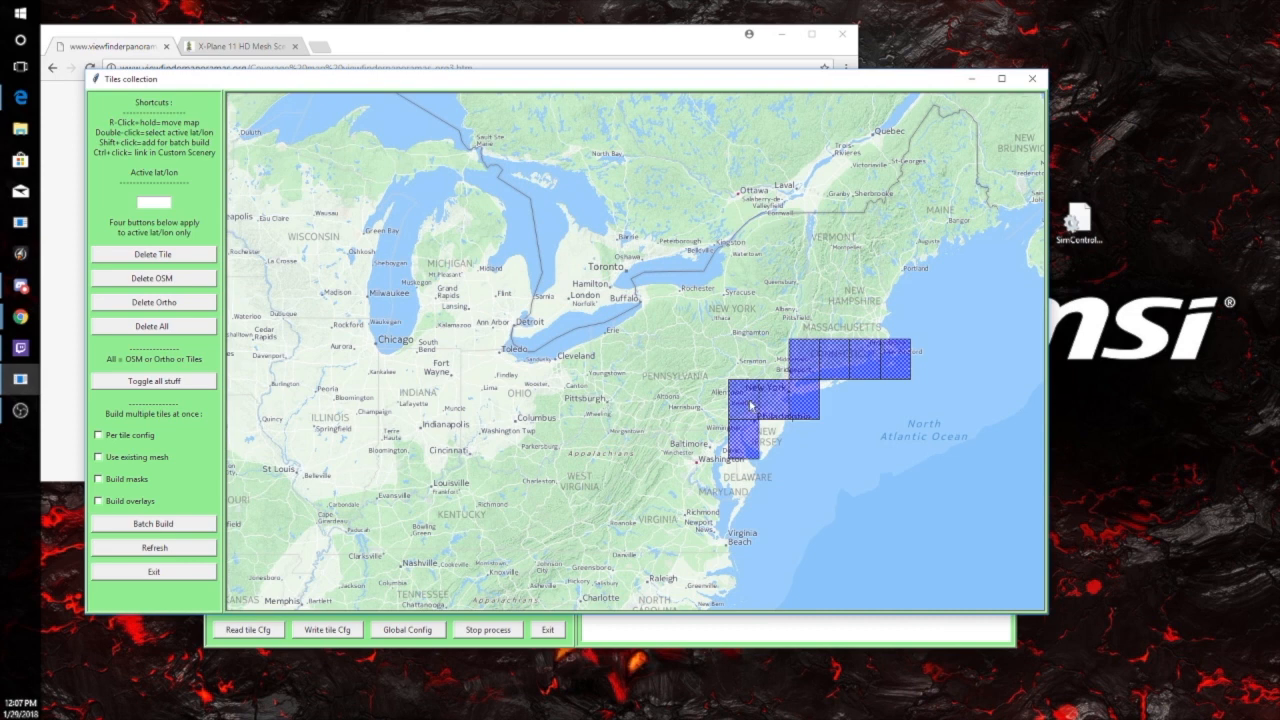
left_click_drag(405, 410, 516, 403)
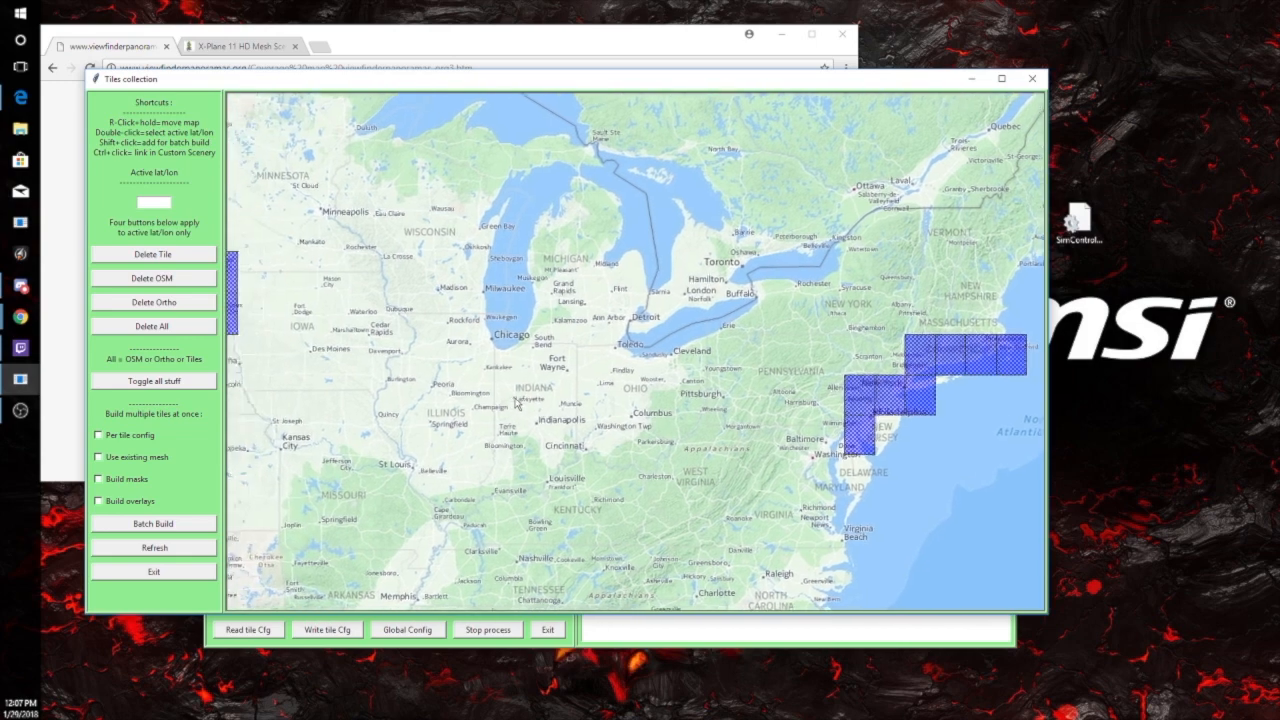
left_click_drag(377, 352, 744, 457)
left_click_drag(470, 372, 727, 498)
mouse_move(471, 446)
left_mouse_down()
mouse_move(531, 420)
mouse_move(531, 352)
mouse_move(511, 368)
left_mouse_up()
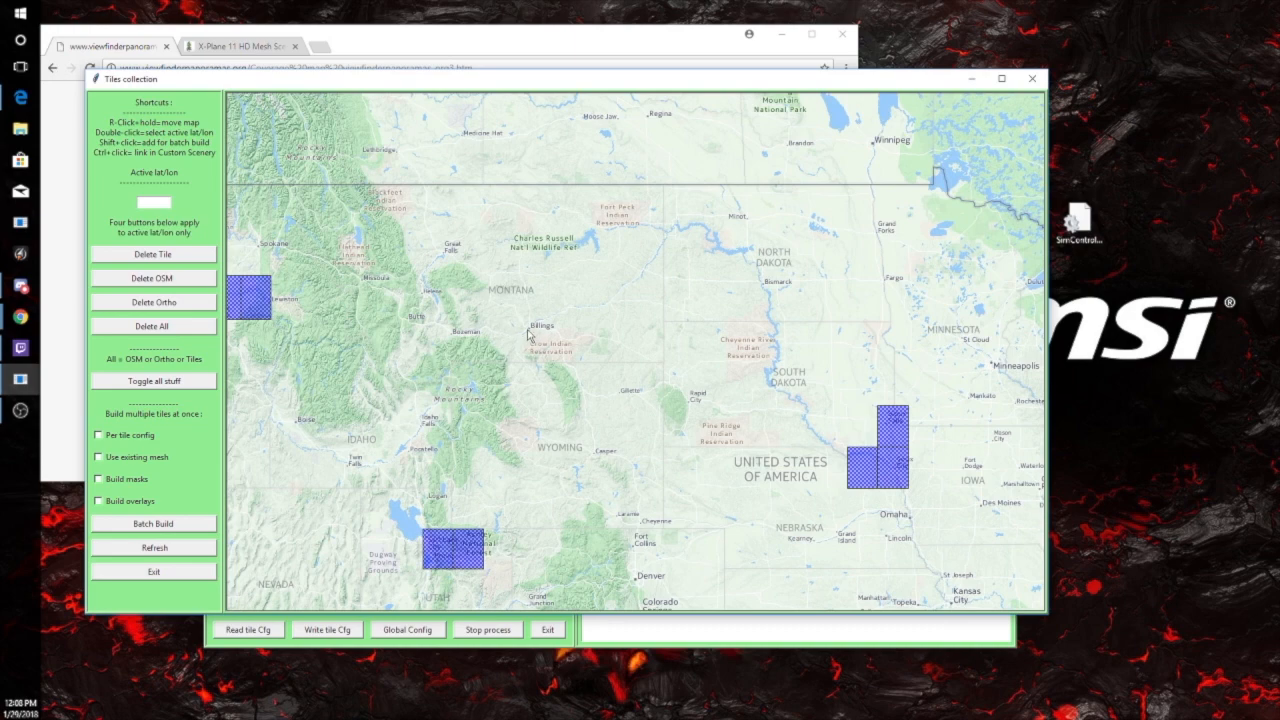
Make the +45-109 tile at Billings, Montana the active tile and close the tile map
double_click(529, 335)
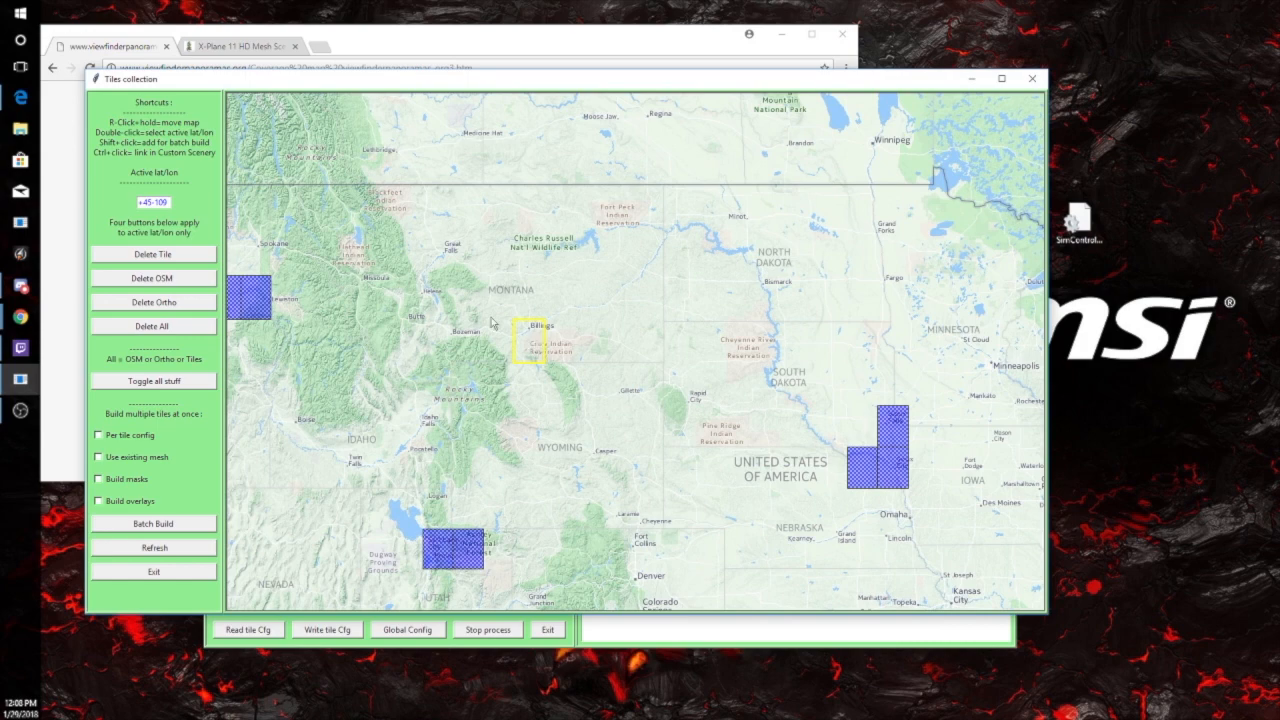
left_click_drag(141, 202, 170, 202)
left_click(178, 575)
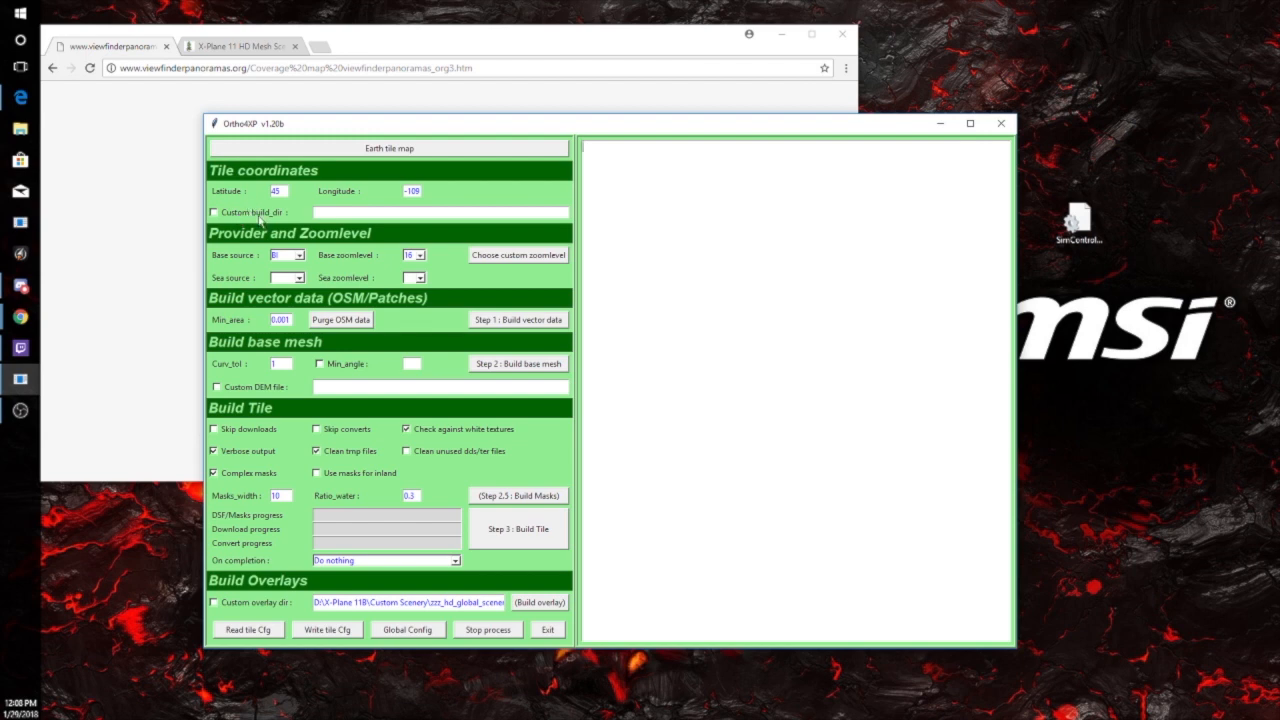
Look through the available base imagery sources without changing the BI selection
left_click(299, 256)
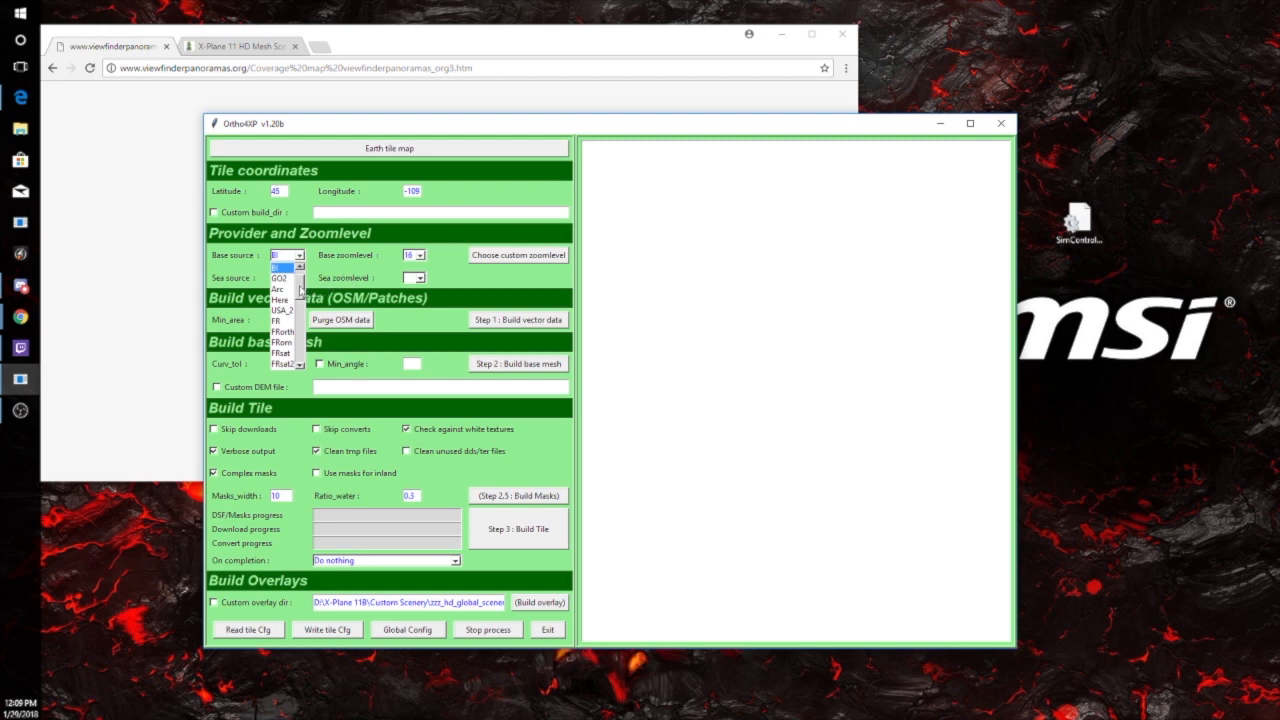
scroll(301, 284, "up", 1)
left_click_drag(300, 281, 299, 299)
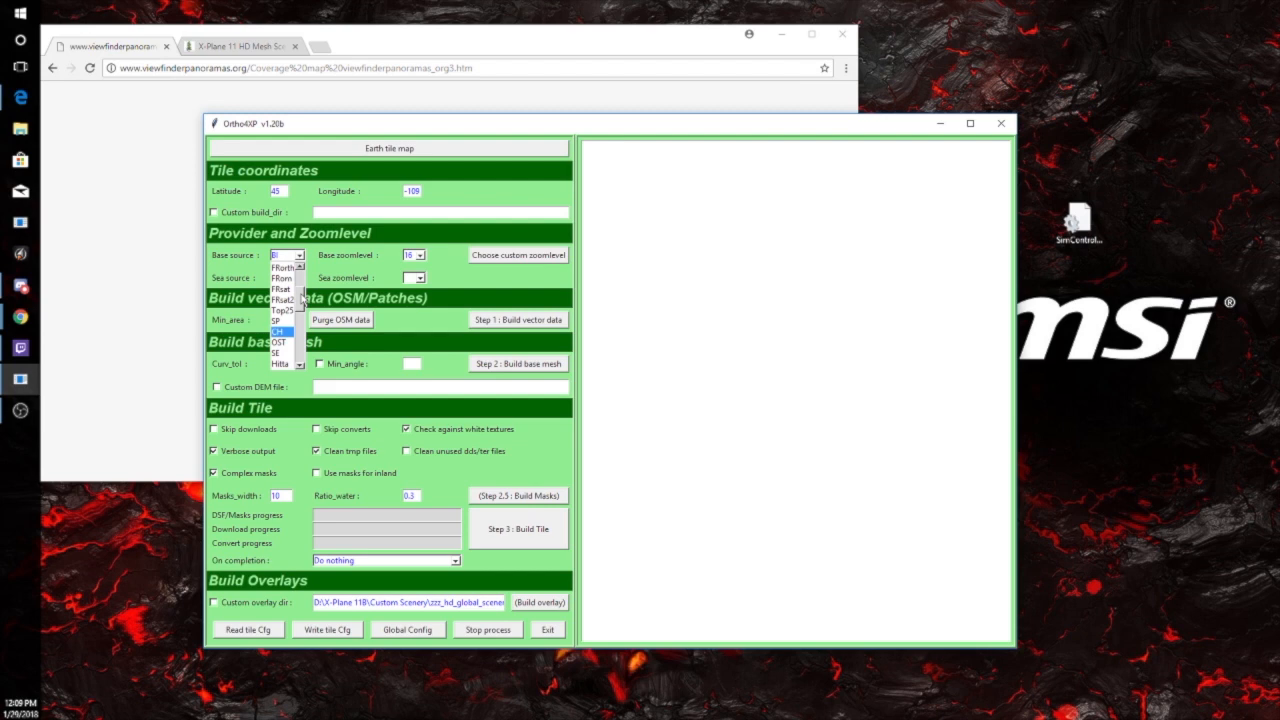
scroll(300, 310, "down", 1)
left_click_drag(301, 306, 303, 279)
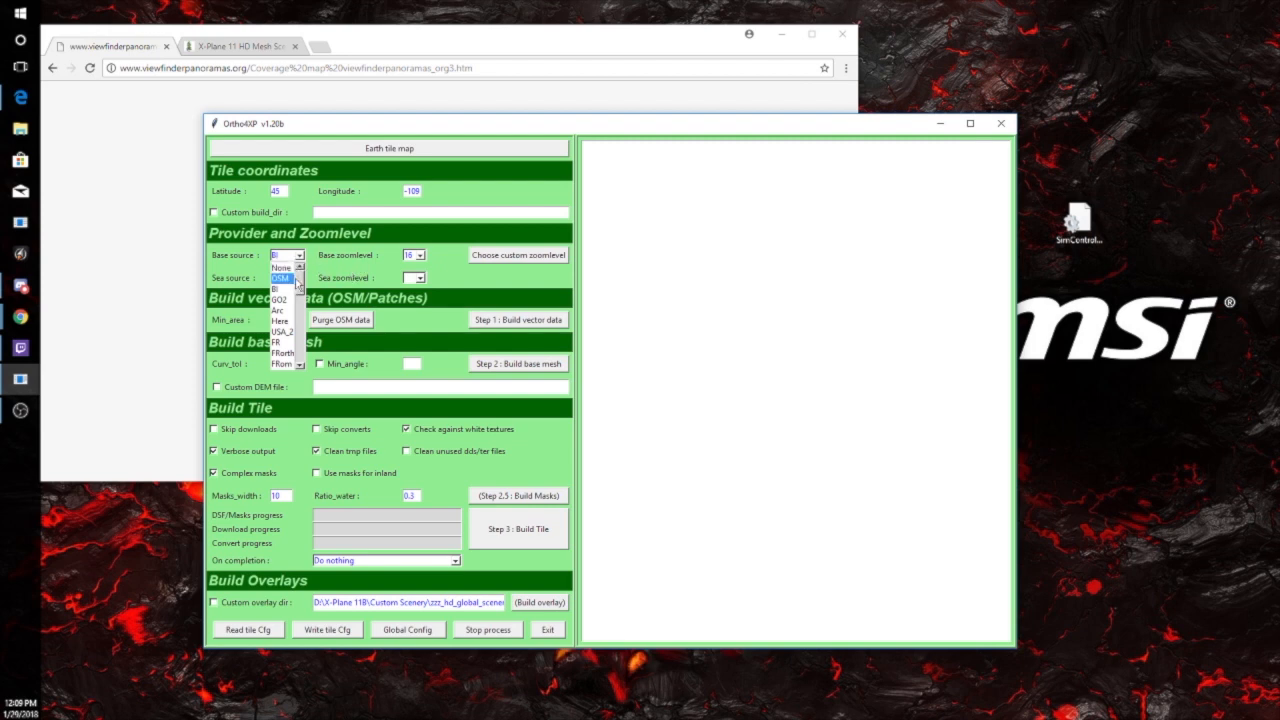
left_click(340, 268)
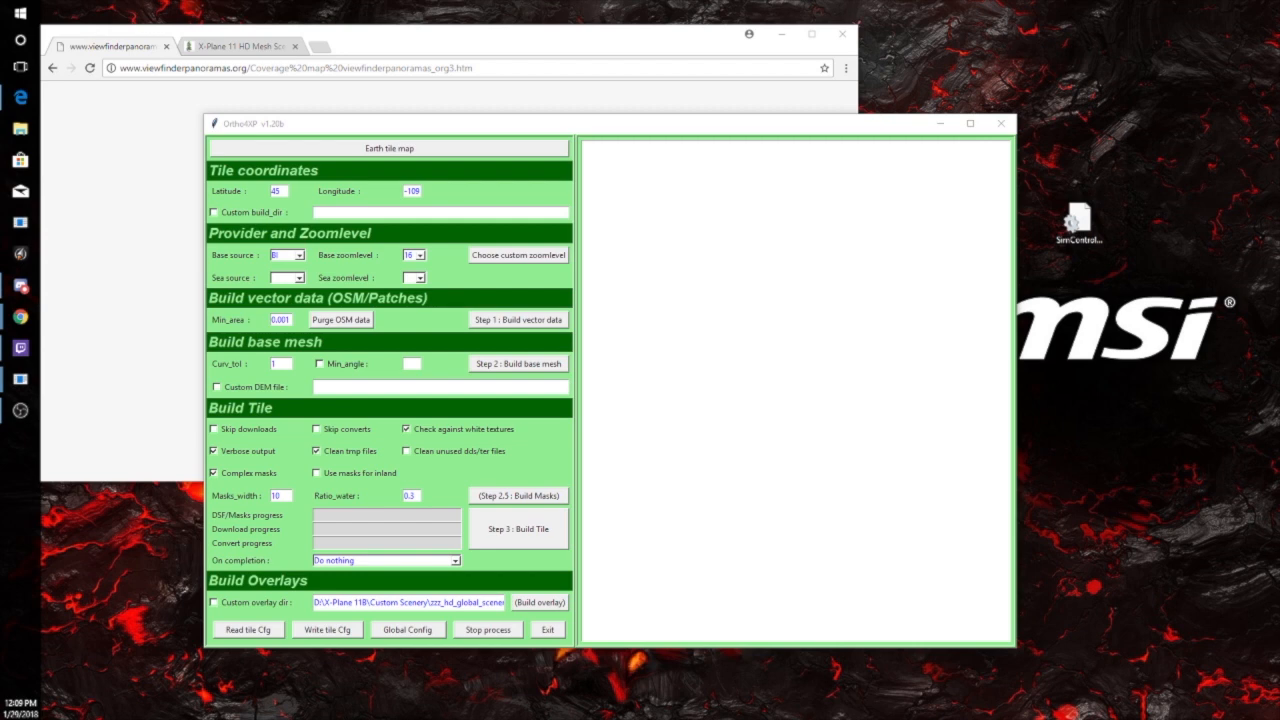
Review the available base zoom levels from 11 to 19, leaving 16 selected
left_click(453, 259)
left_click(420, 256)
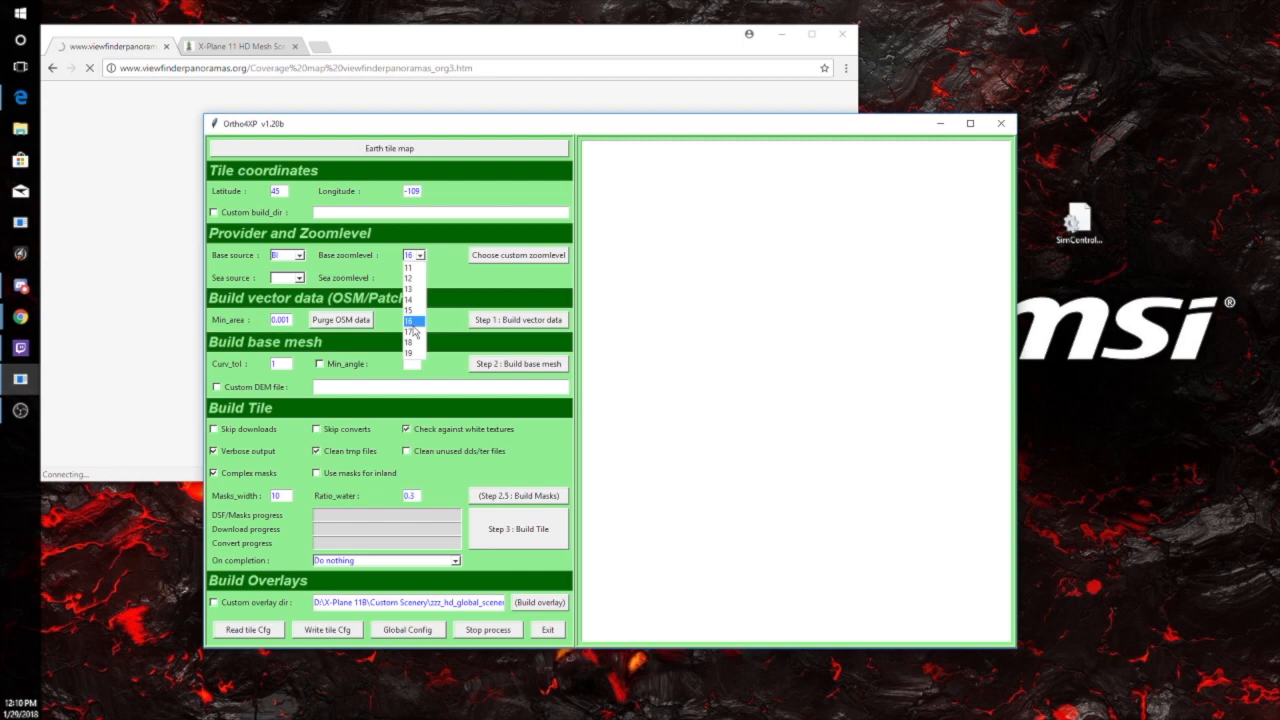
left_click(446, 281)
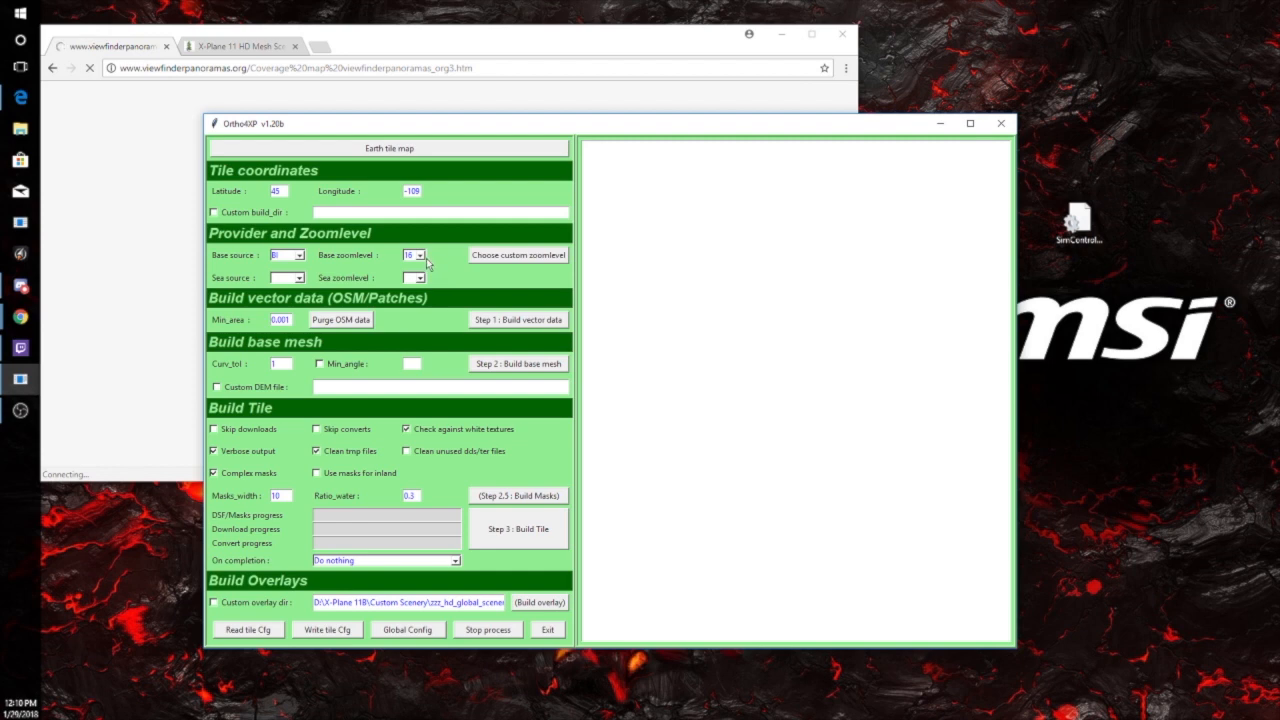
left_click(423, 256)
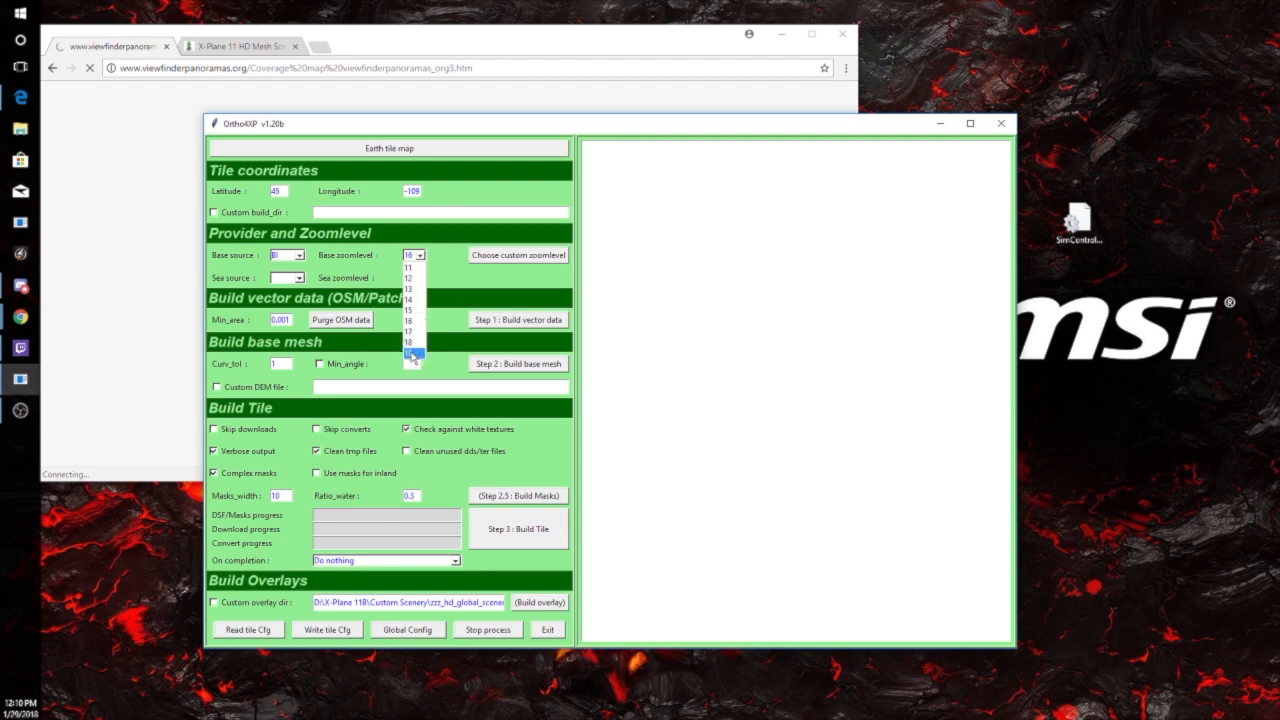
left_click(448, 281)
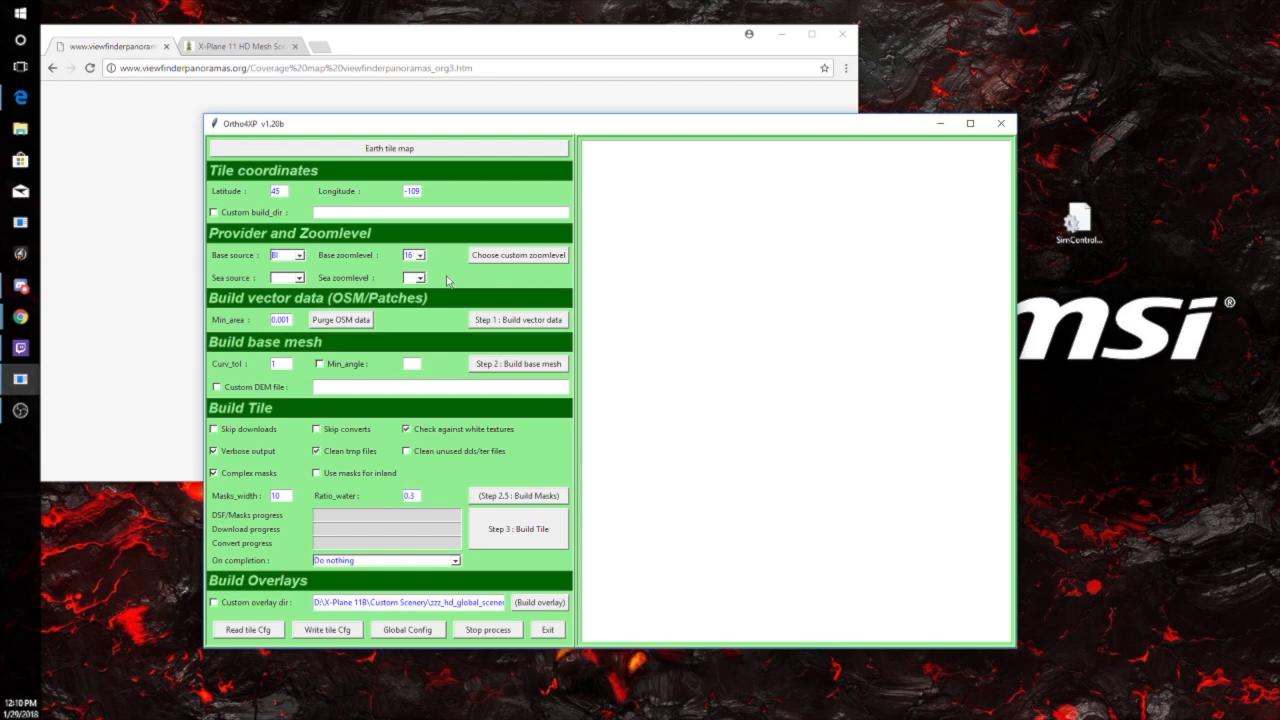
left_click(420, 255)
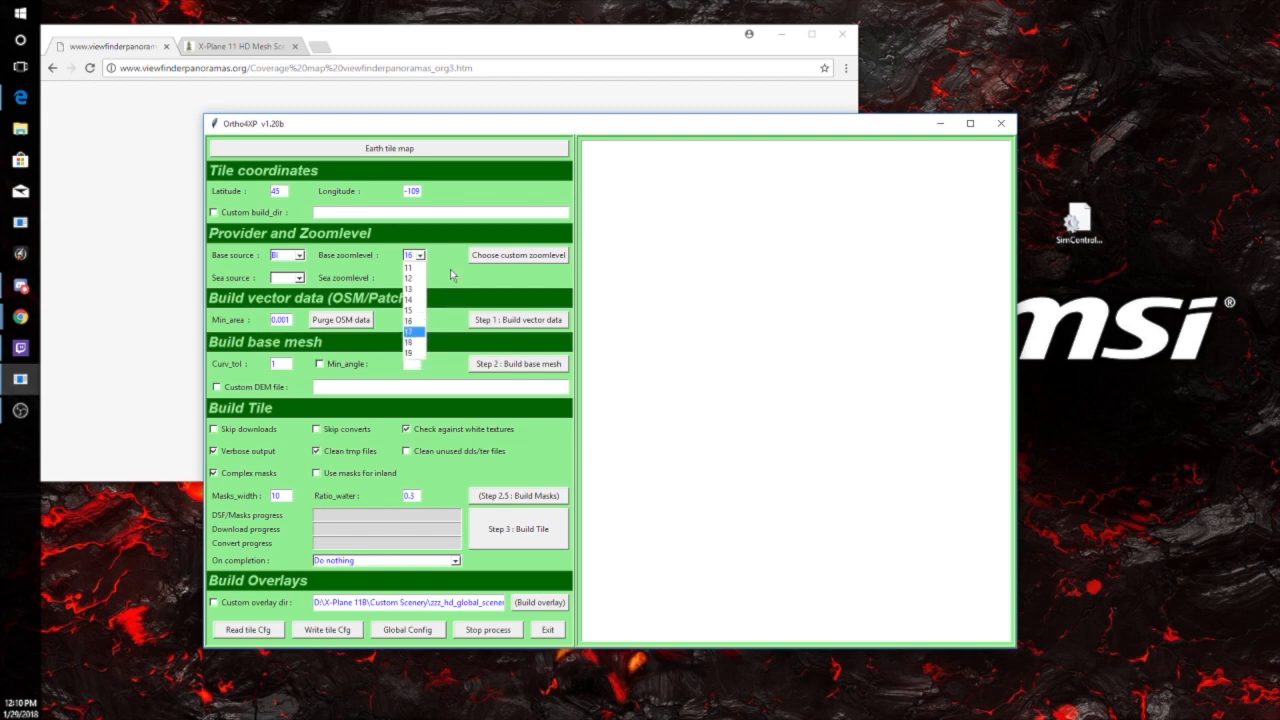
left_click(451, 276)
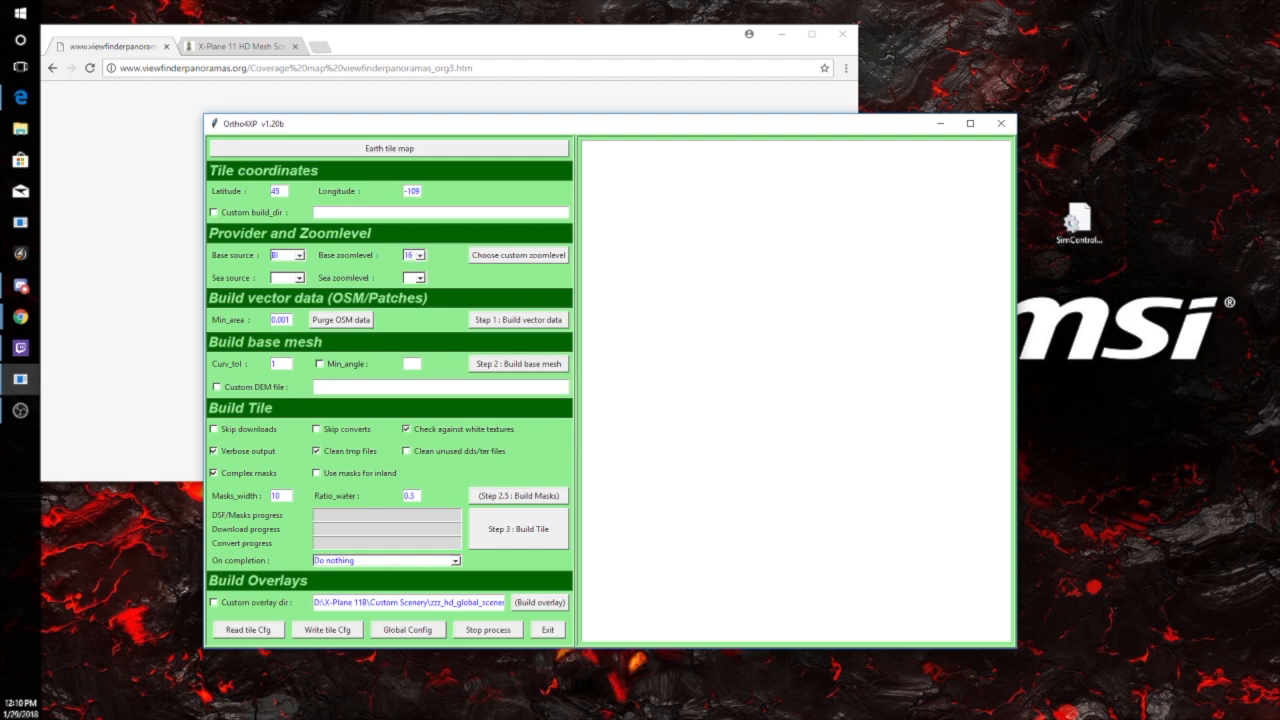
Open the Ortho4XP.cfg configuration file from the Scenery Tools\Ortho4XP folder on the Data (D:) drive
left_click(20, 128)
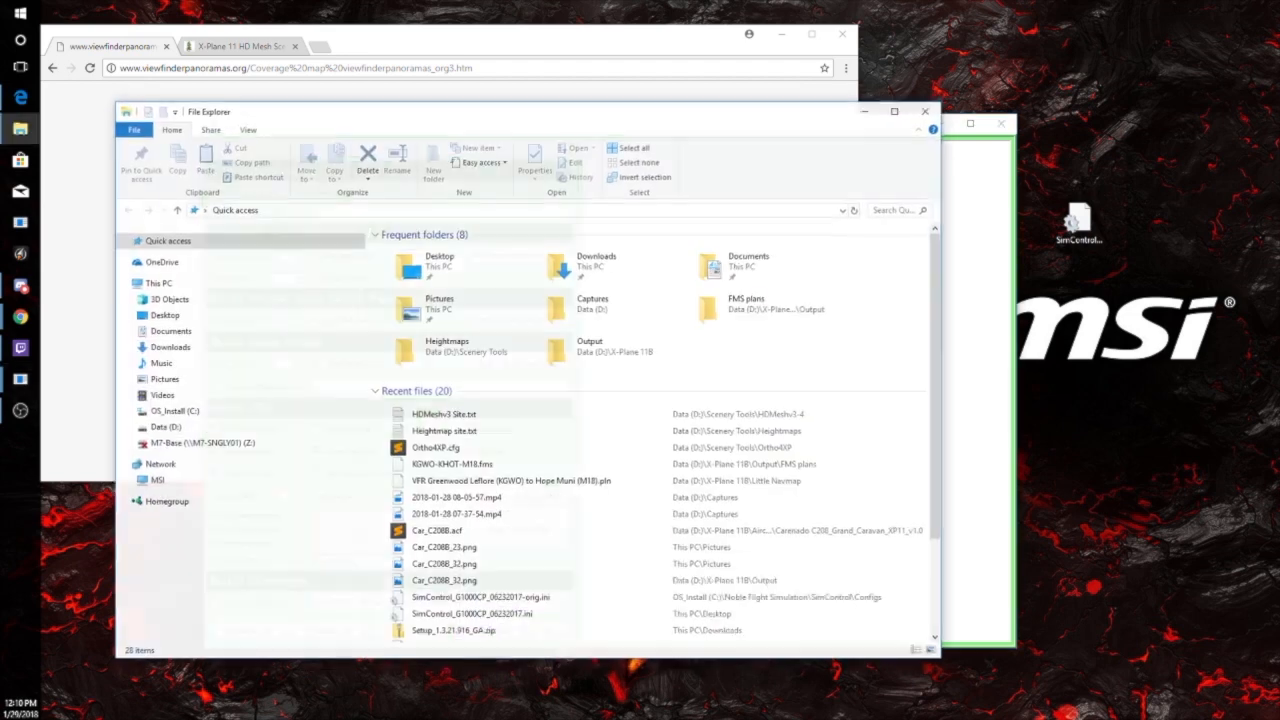
left_click(198, 430)
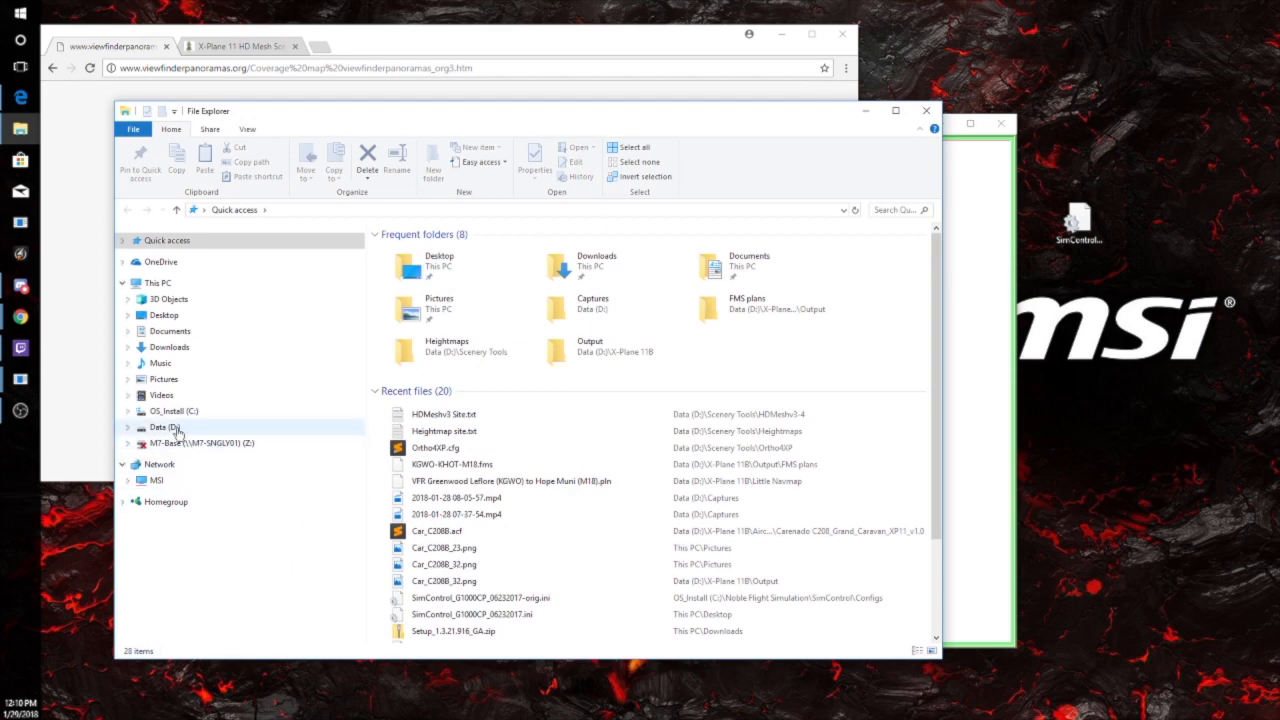
double_click(422, 347)
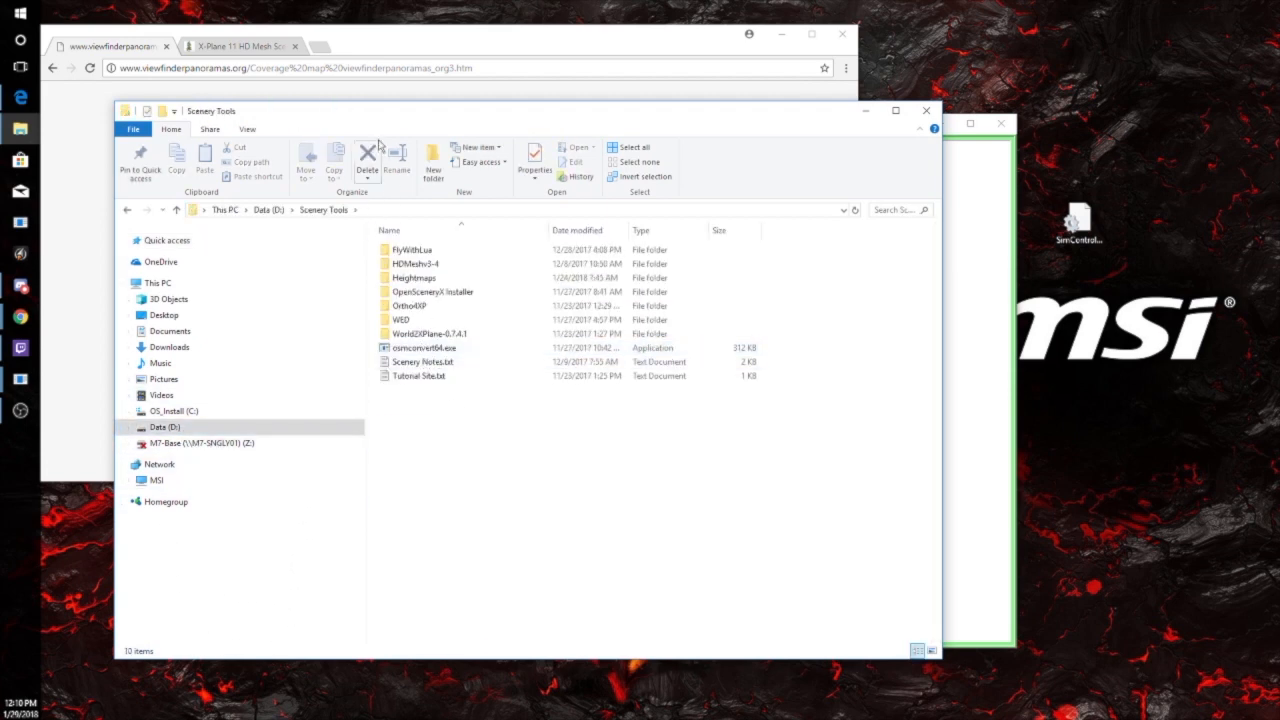
left_click(408, 310)
double_click(408, 310)
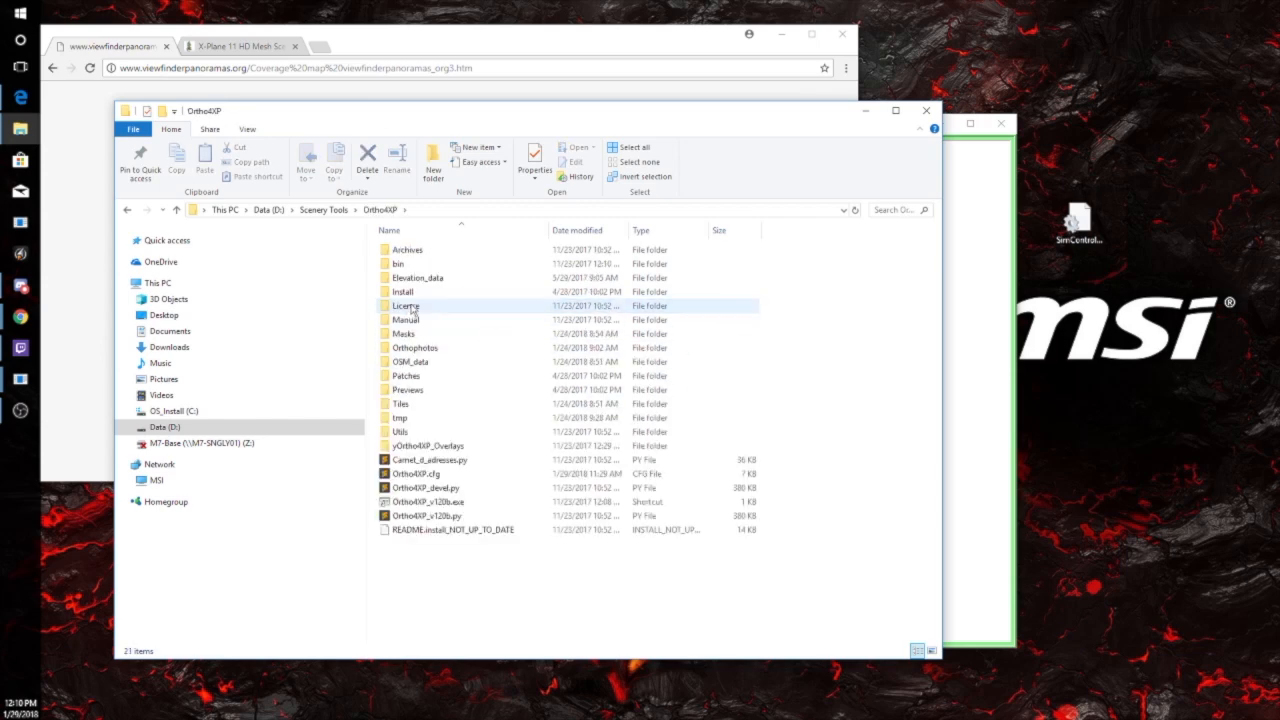
left_click(403, 476)
double_click(403, 476)
left_click_drag(251, 102, 0, 136)
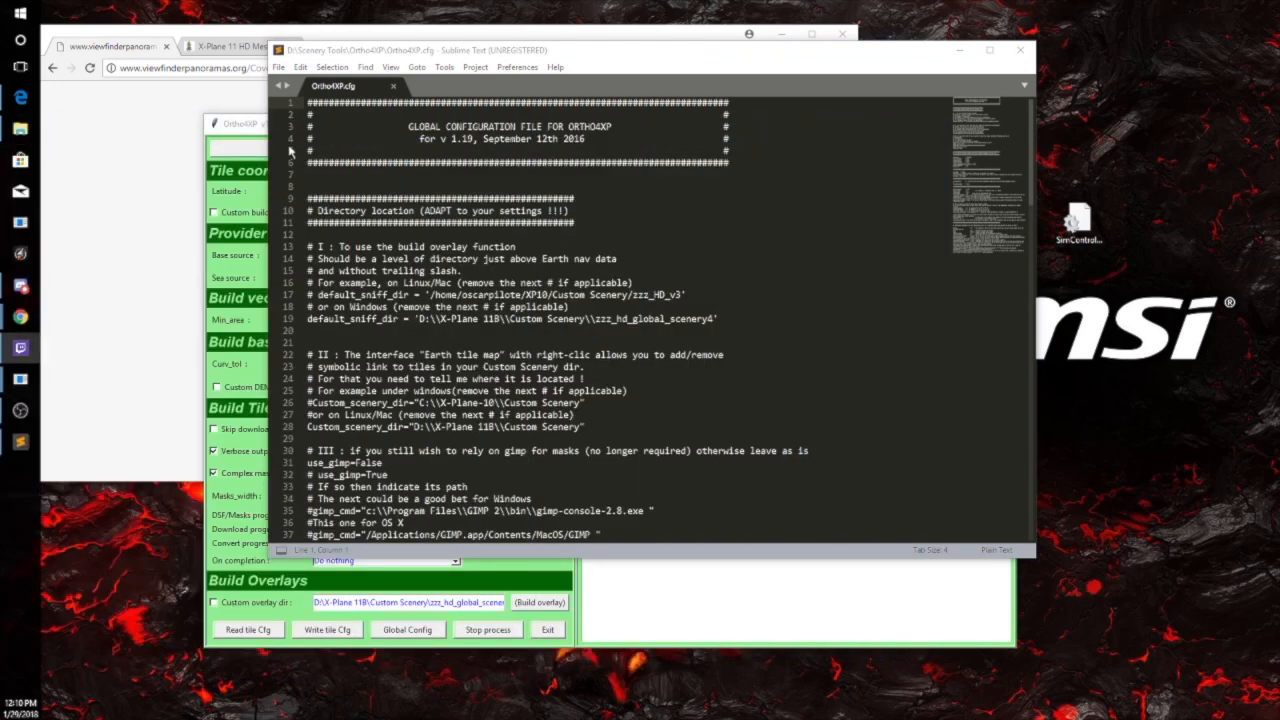
Examine the scenery directory paths, start-up defaults, water mask options and airport zoom level settings in Ortho4XP.cfg
scroll(650, 320, "down", 1)
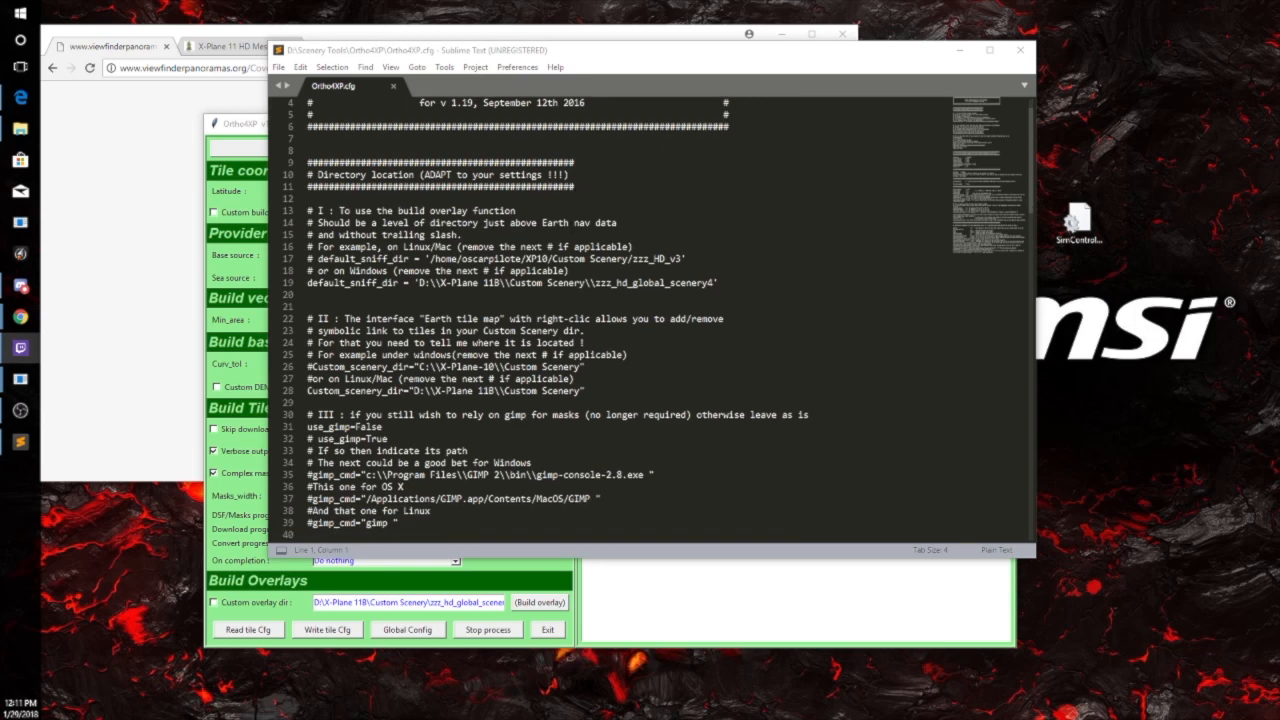
left_click_drag(307, 283, 497, 292)
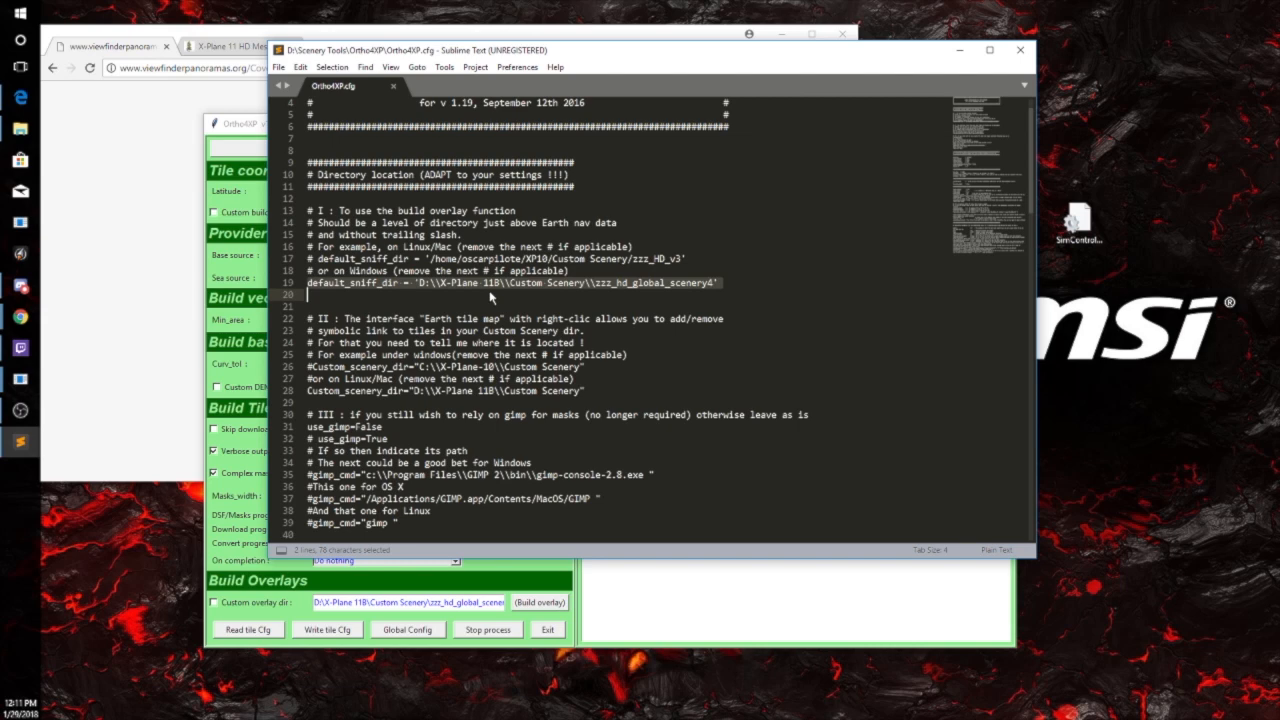
scroll(481, 290, "down", 2)
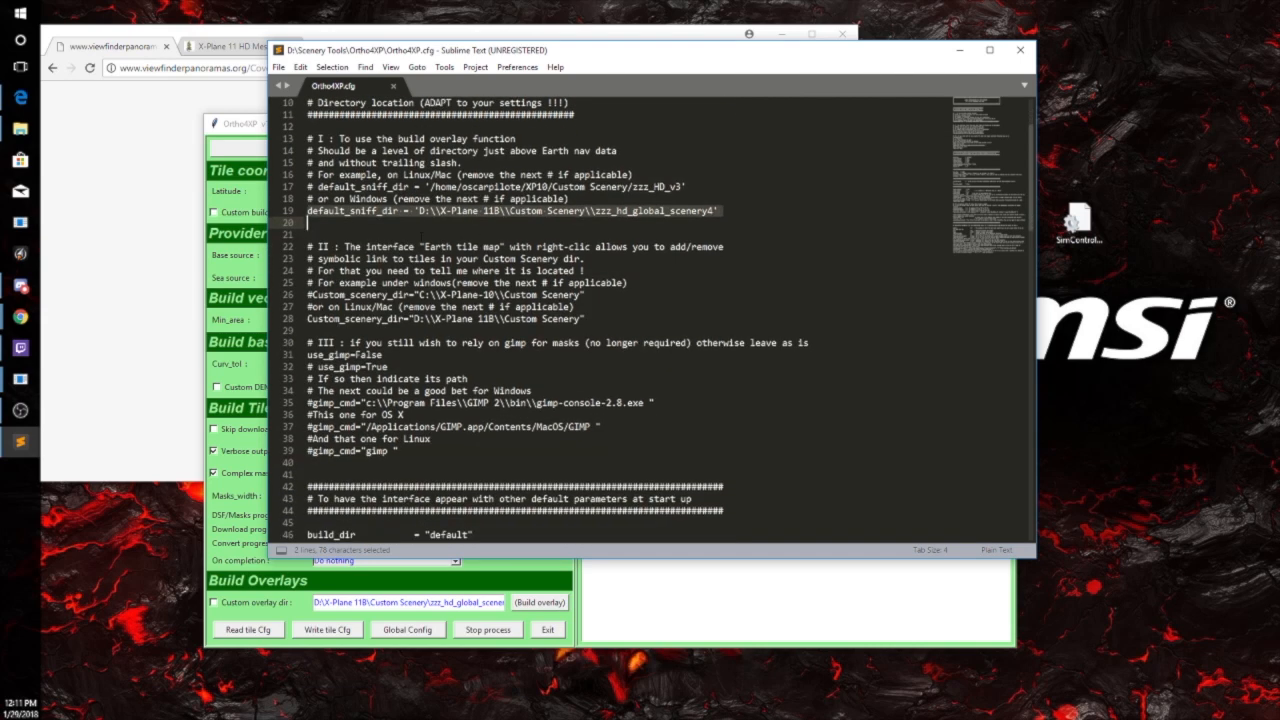
scroll(421, 233, "down", 4)
scroll(540, 320, "down", 6)
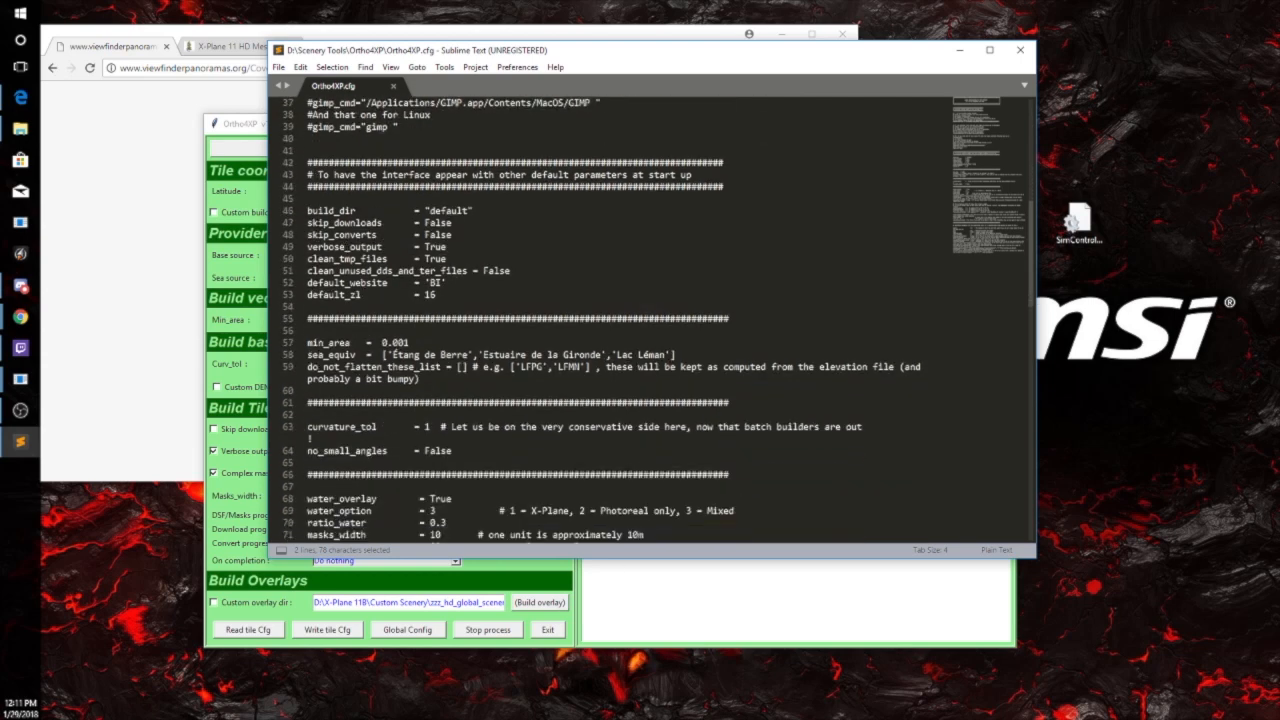
scroll(658, 321, "down", 2)
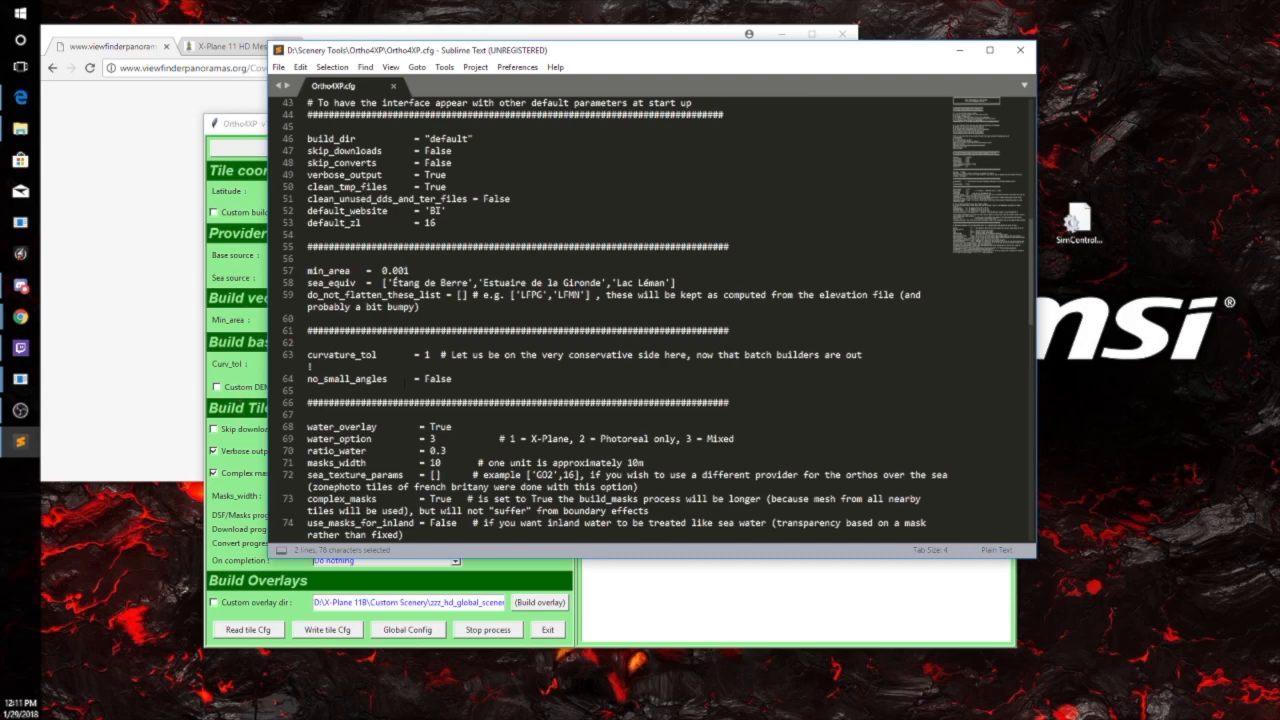
scroll(390, 372, "down", 2)
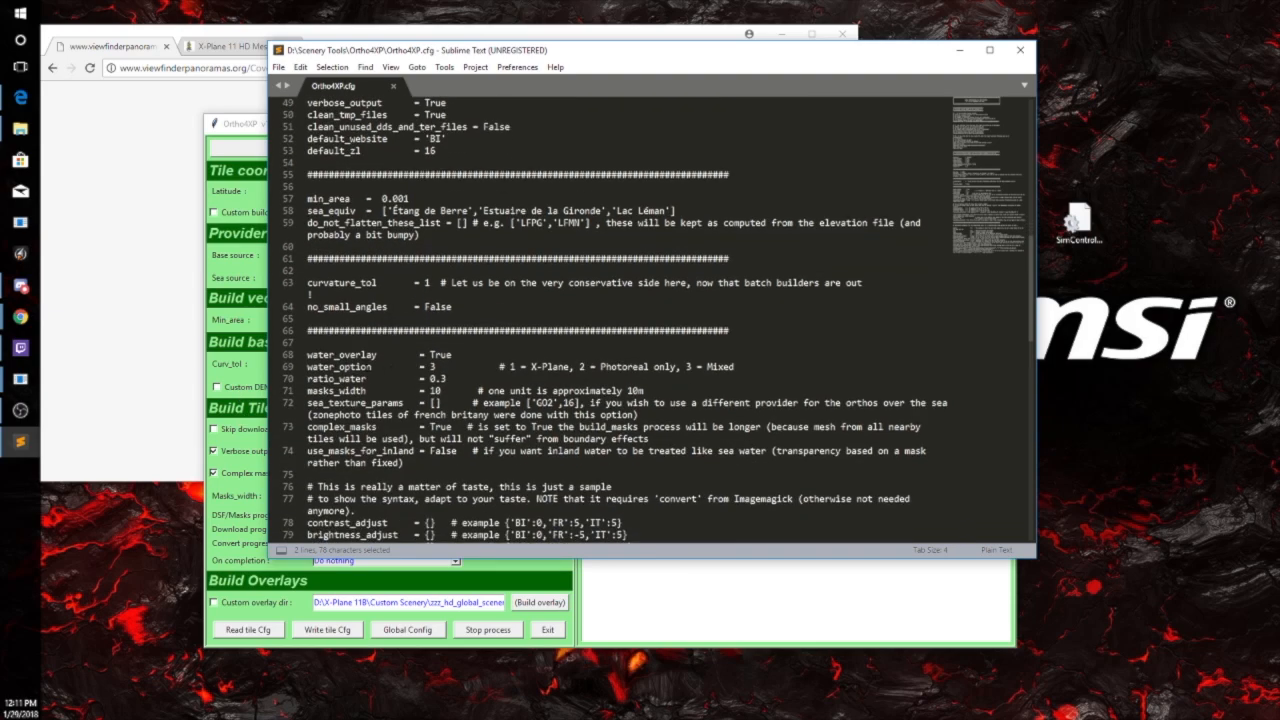
scroll(310, 294, "down", 7)
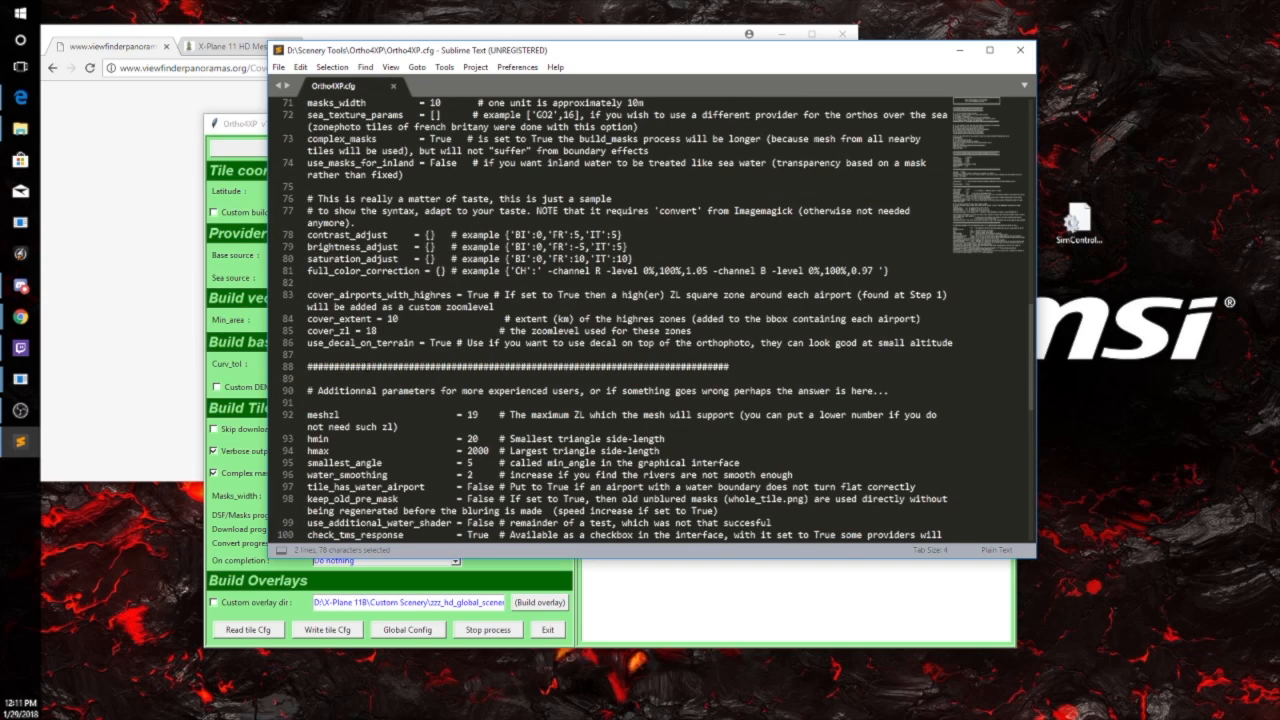
scroll(366, 368, "down", 1)
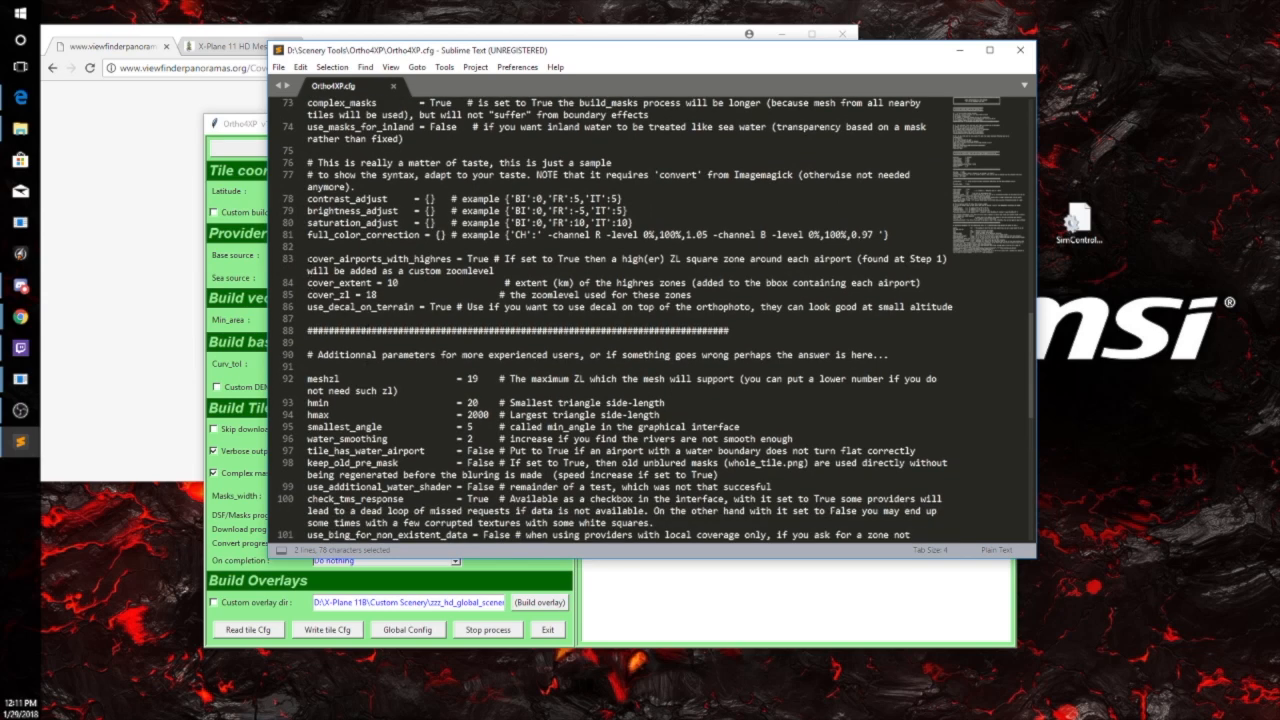
Move the Ortho4XP window partly clear of the configuration file to check its base zoom level, and return to the file
left_click(245, 125)
left_click_drag(305, 128, 196, 128)
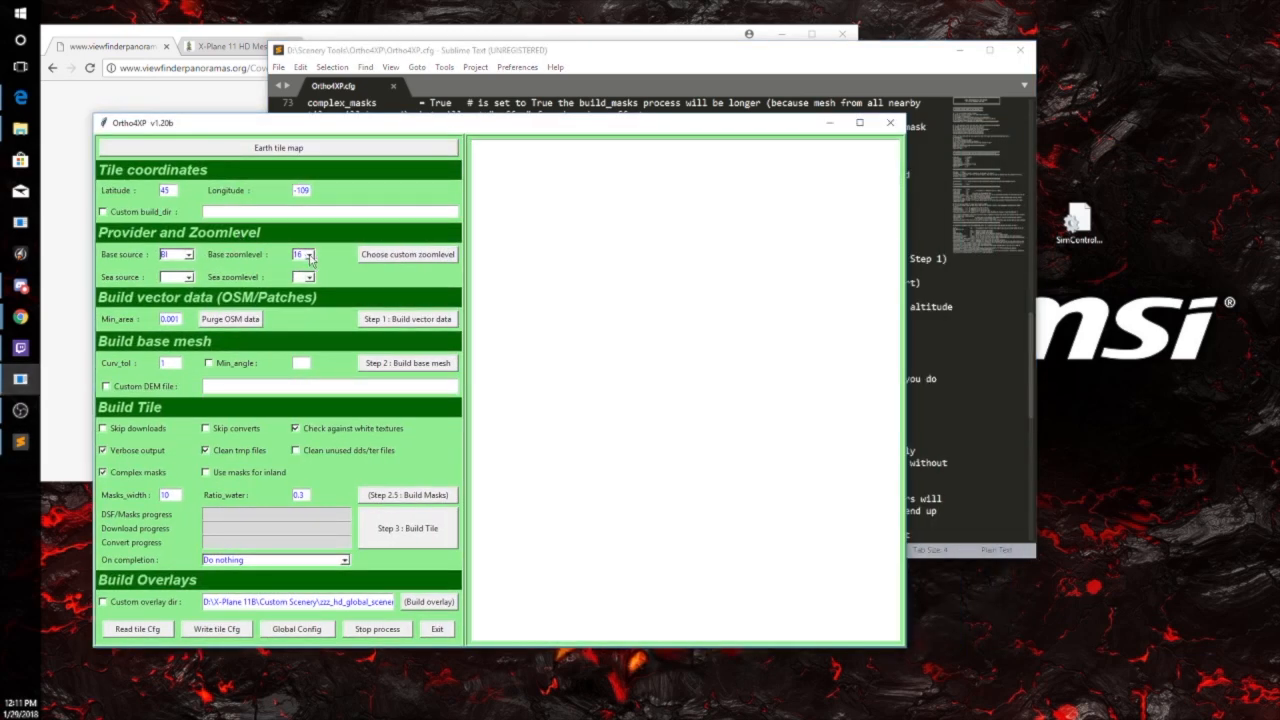
left_click(630, 62)
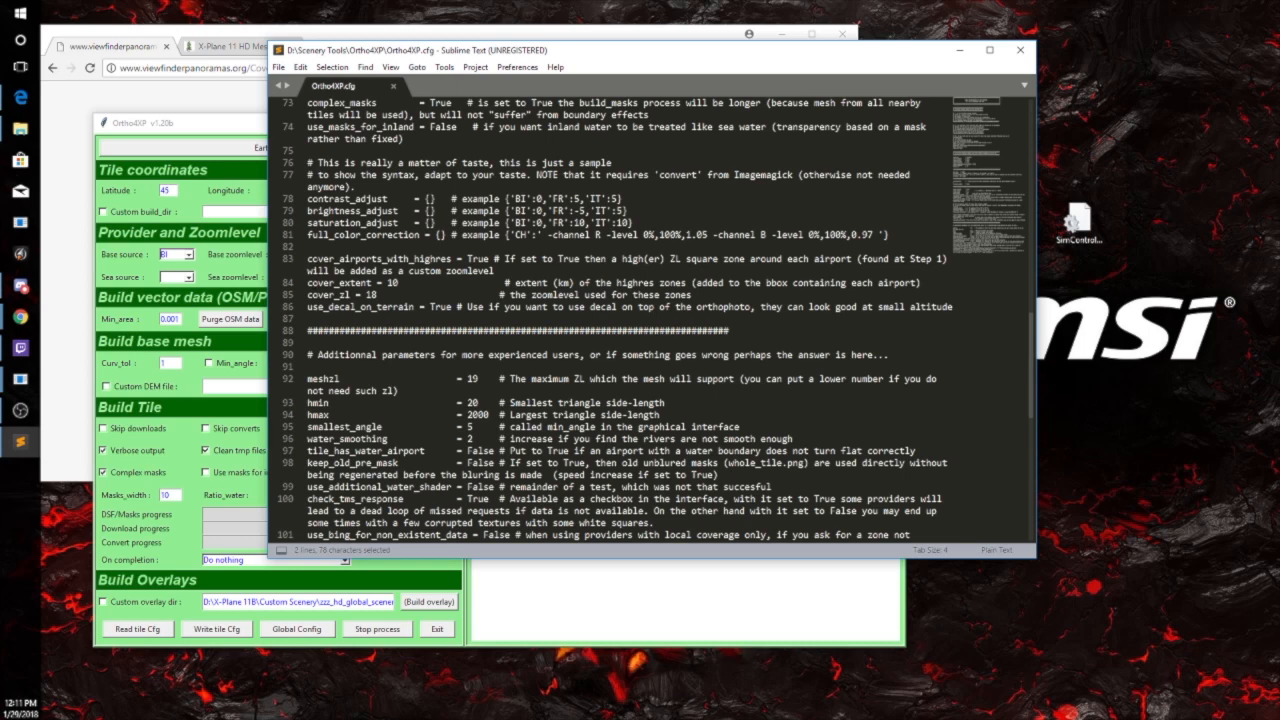
Examine the airport high-resolution settings cover_airports_with_highres, cover_extent and cover_zl, and put the configuration file away
left_click_drag(307, 259, 489, 259)
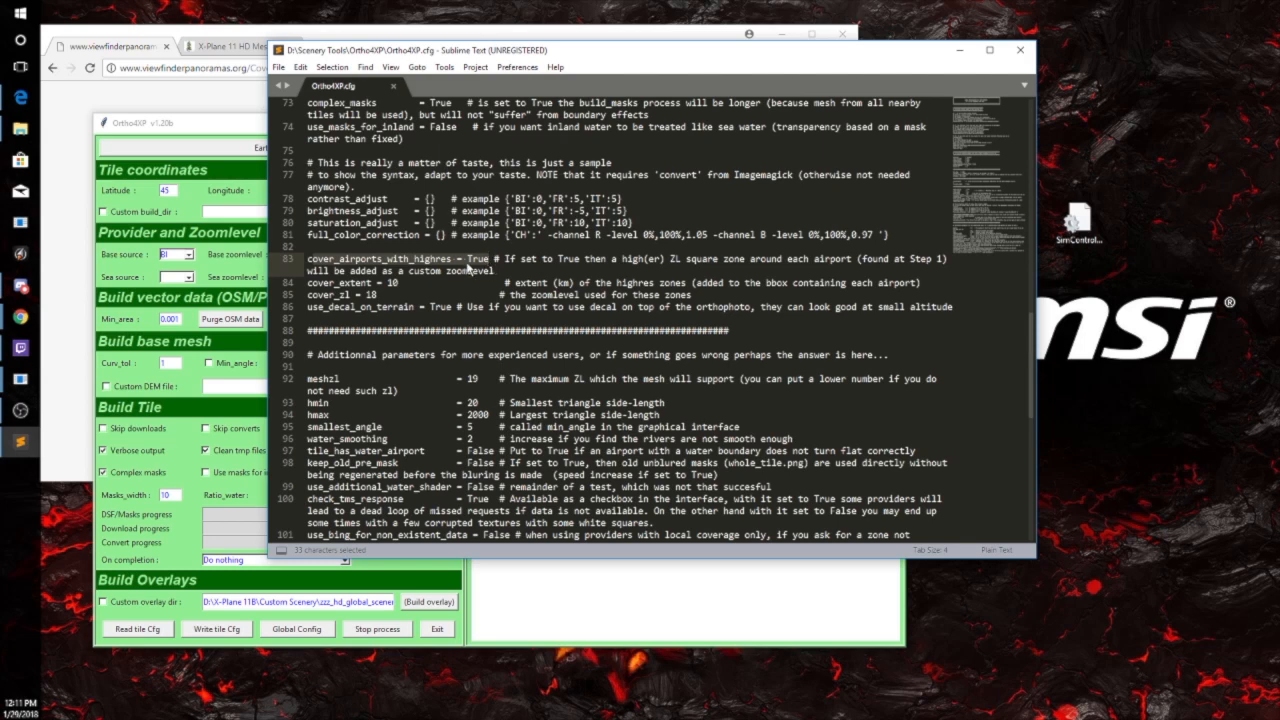
left_click(485, 260)
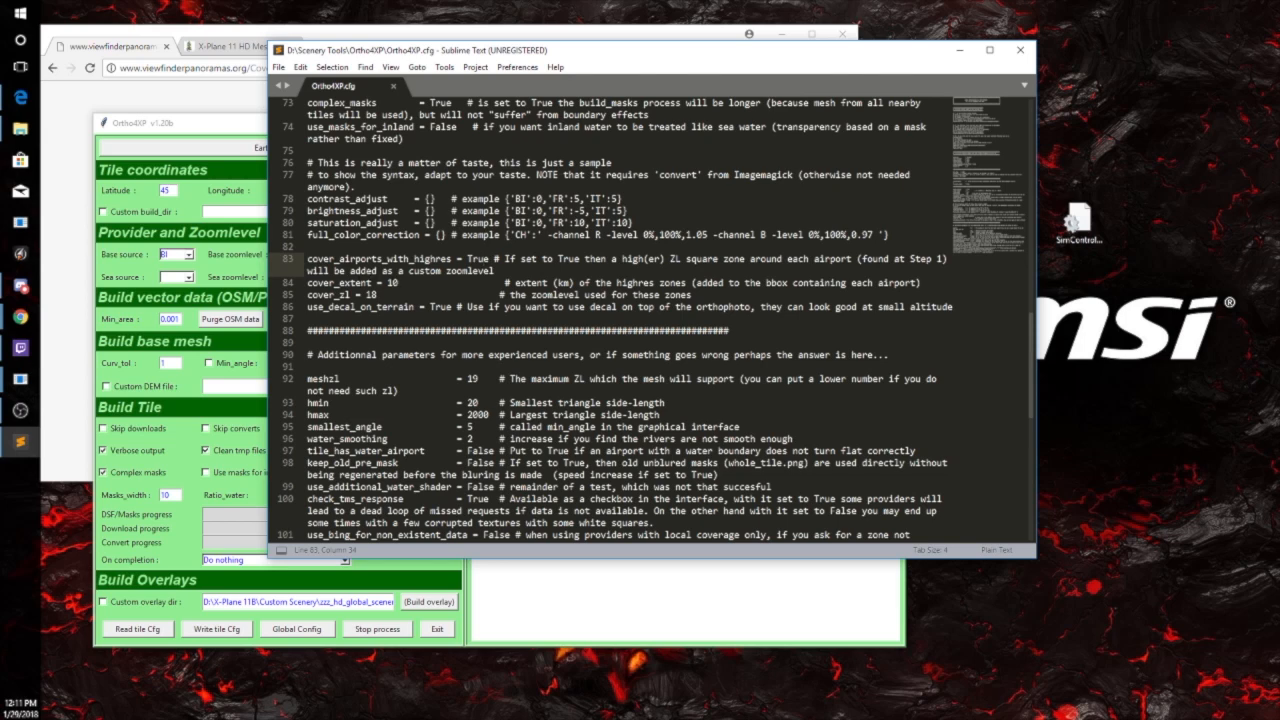
left_click_drag(325, 283, 379, 283)
left_click(404, 283)
left_click_drag(387, 283, 393, 283)
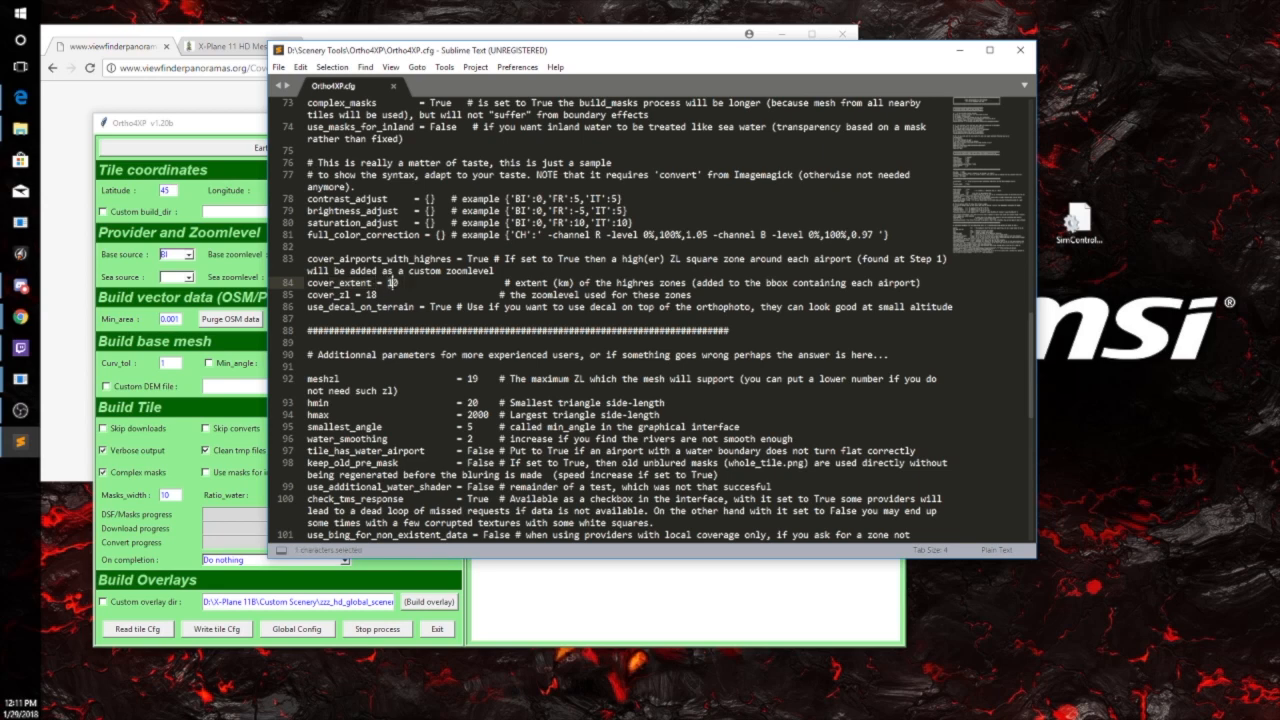
left_click_drag(307, 295, 375, 296)
left_click(366, 295)
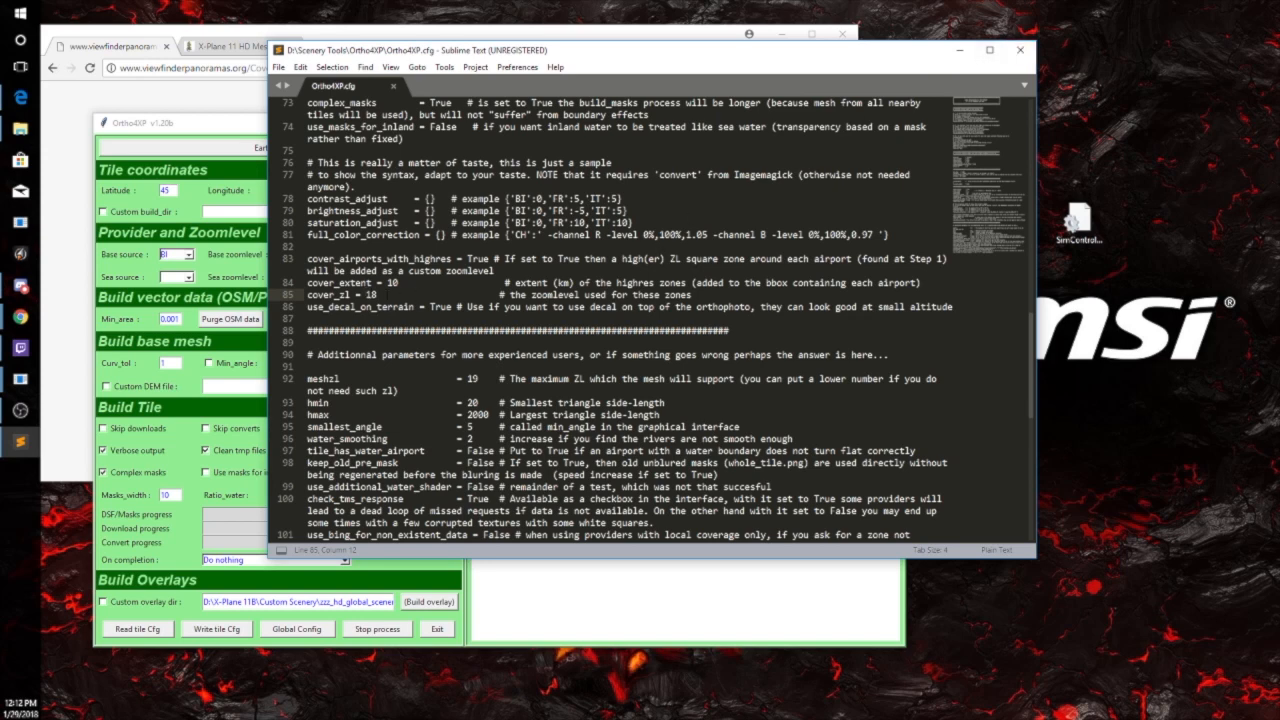
left_click_drag(367, 296, 373, 296)
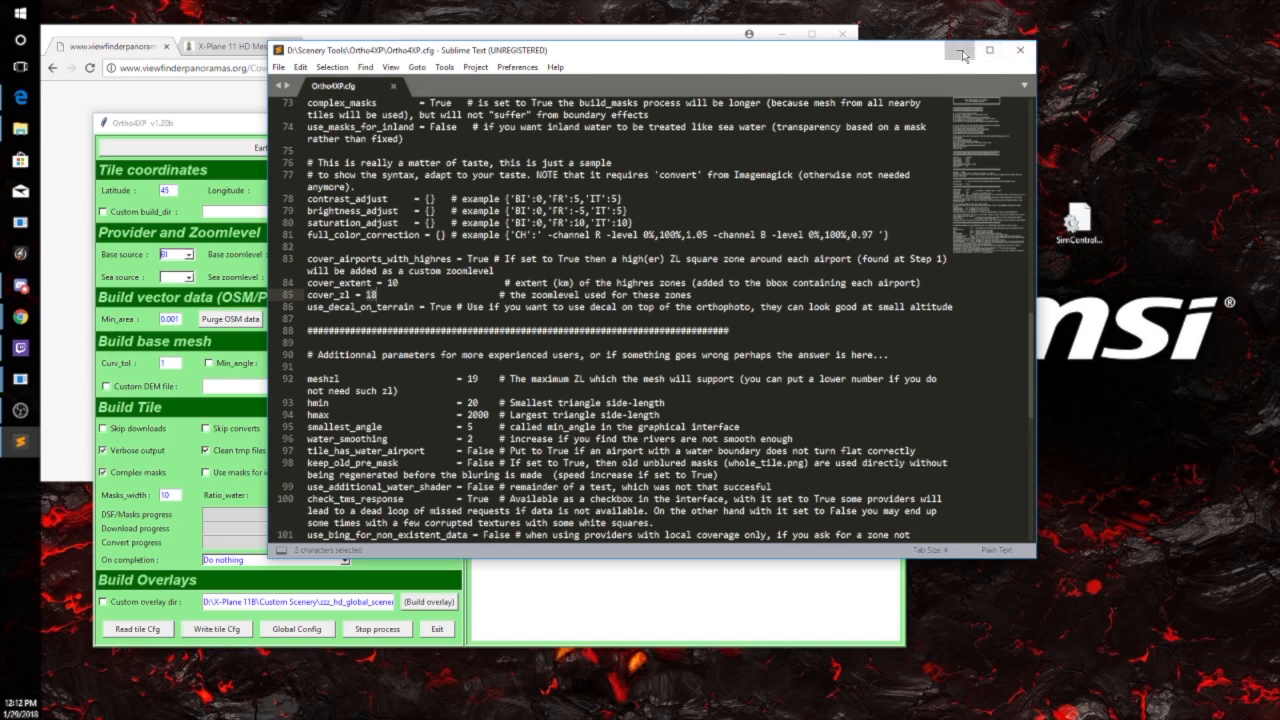
left_click(1020, 49)
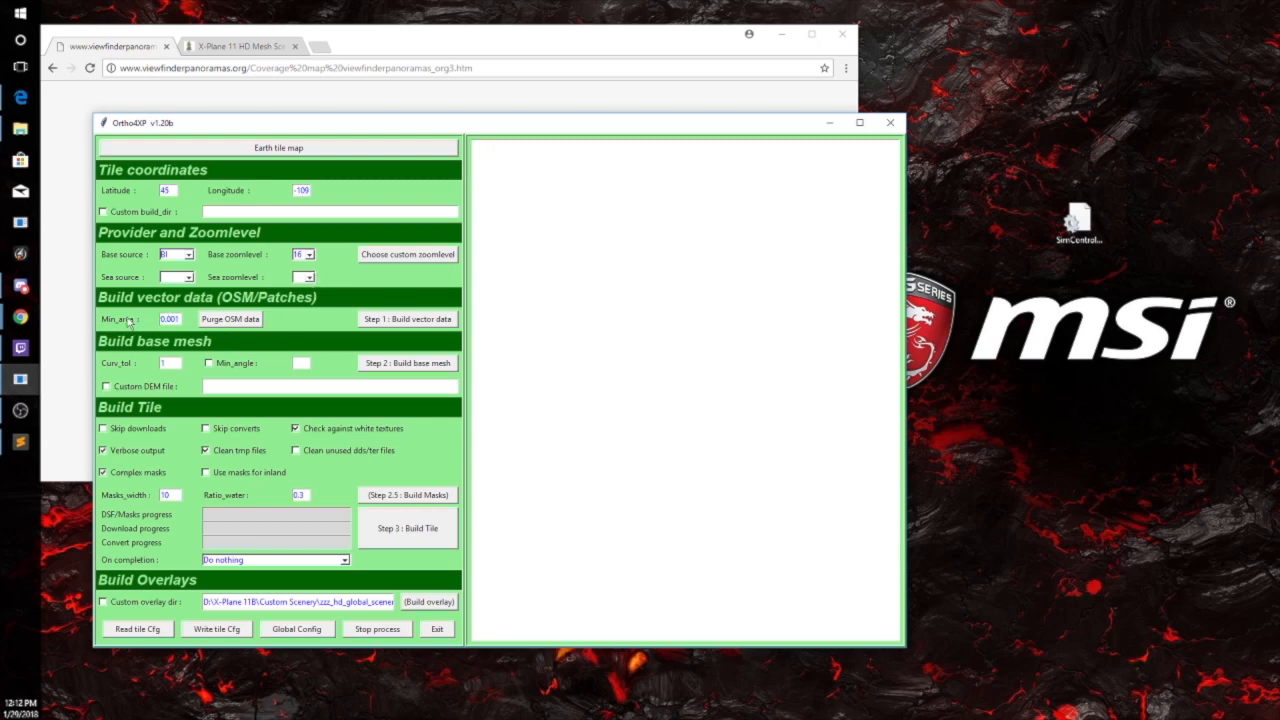
Check the minimum area value and start the Step 1 vector data build for tile +45-109
left_click(180, 319)
left_click_drag(180, 319, 157, 319)
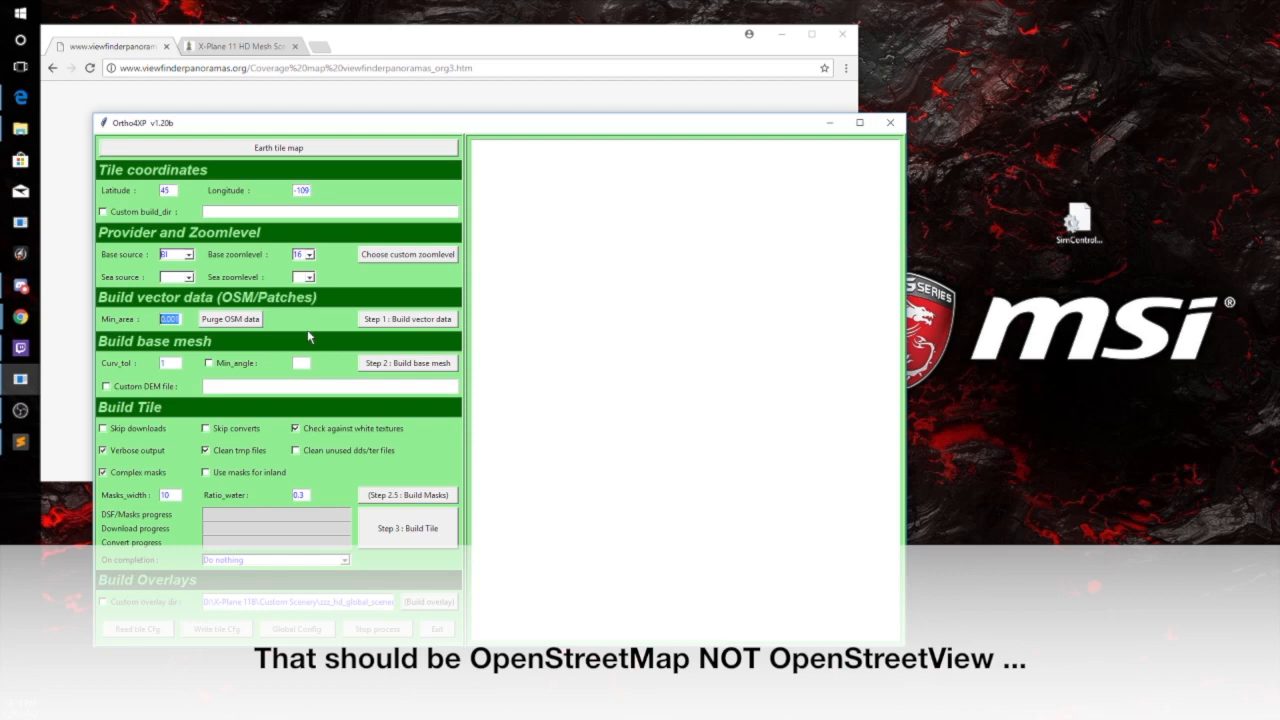
left_click(364, 321)
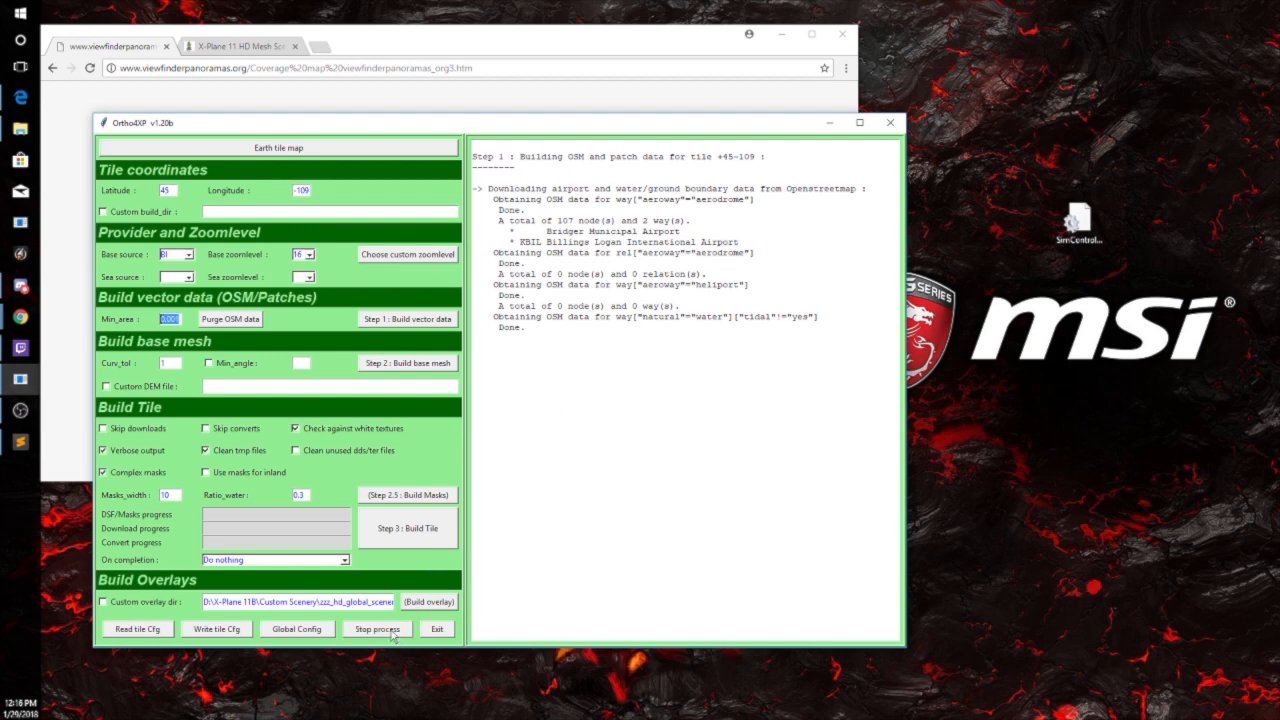
Open the OSM_data folder inside Scenery Tools\Ortho4XP on the Data (D:) drive
left_click_drag(345, 128, 447, 127)
left_click(20, 129)
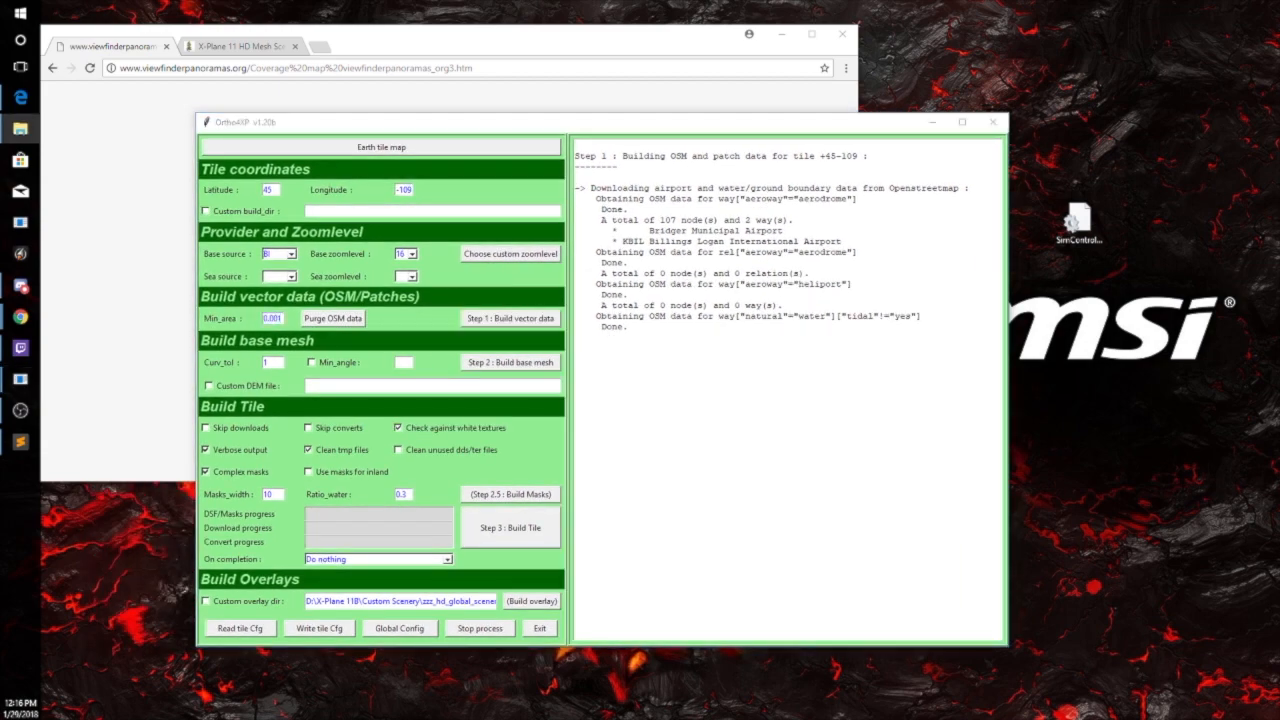
left_click_drag(0, 192, 638, 102)
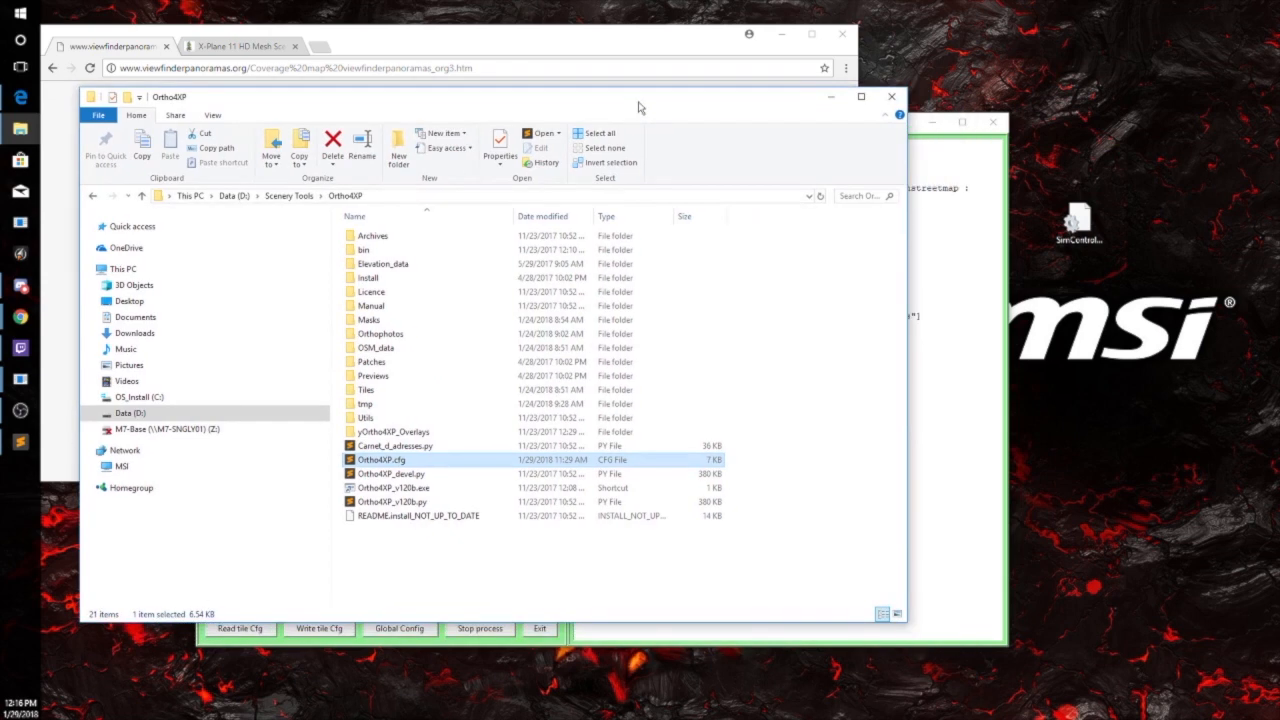
left_click(132, 414)
double_click(380, 334)
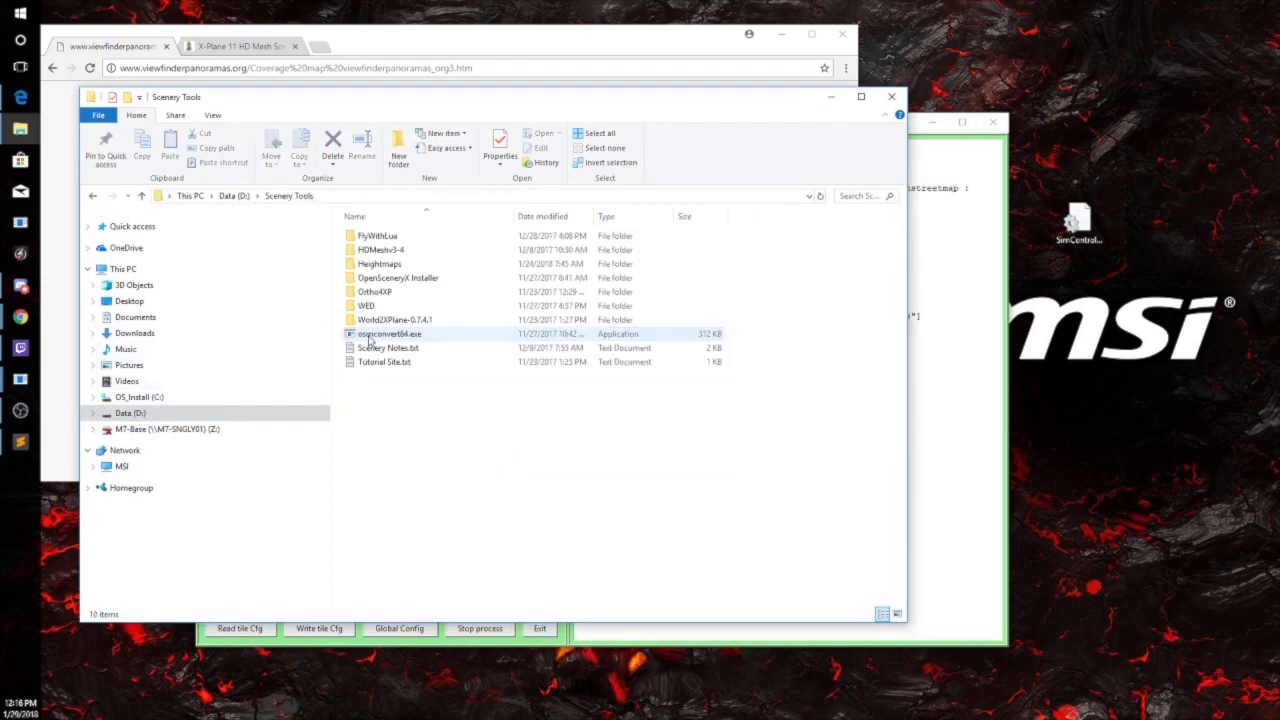
left_click(370, 292)
double_click(370, 292)
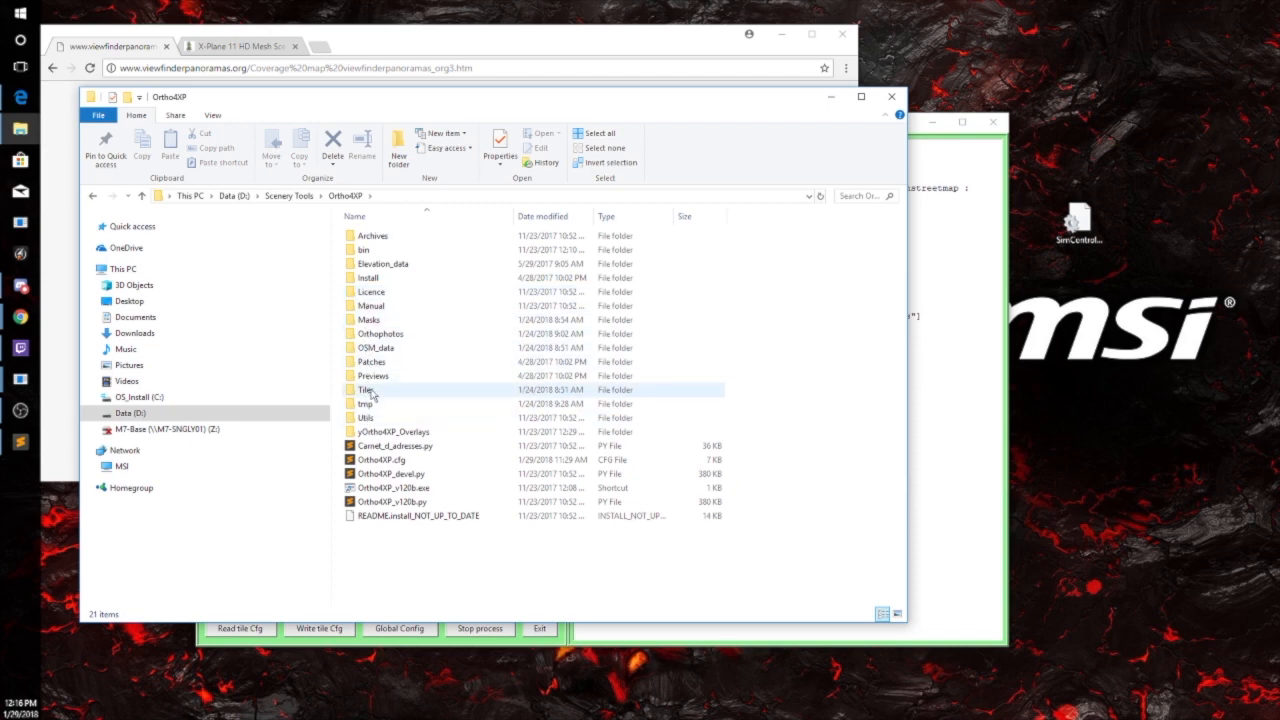
double_click(370, 350)
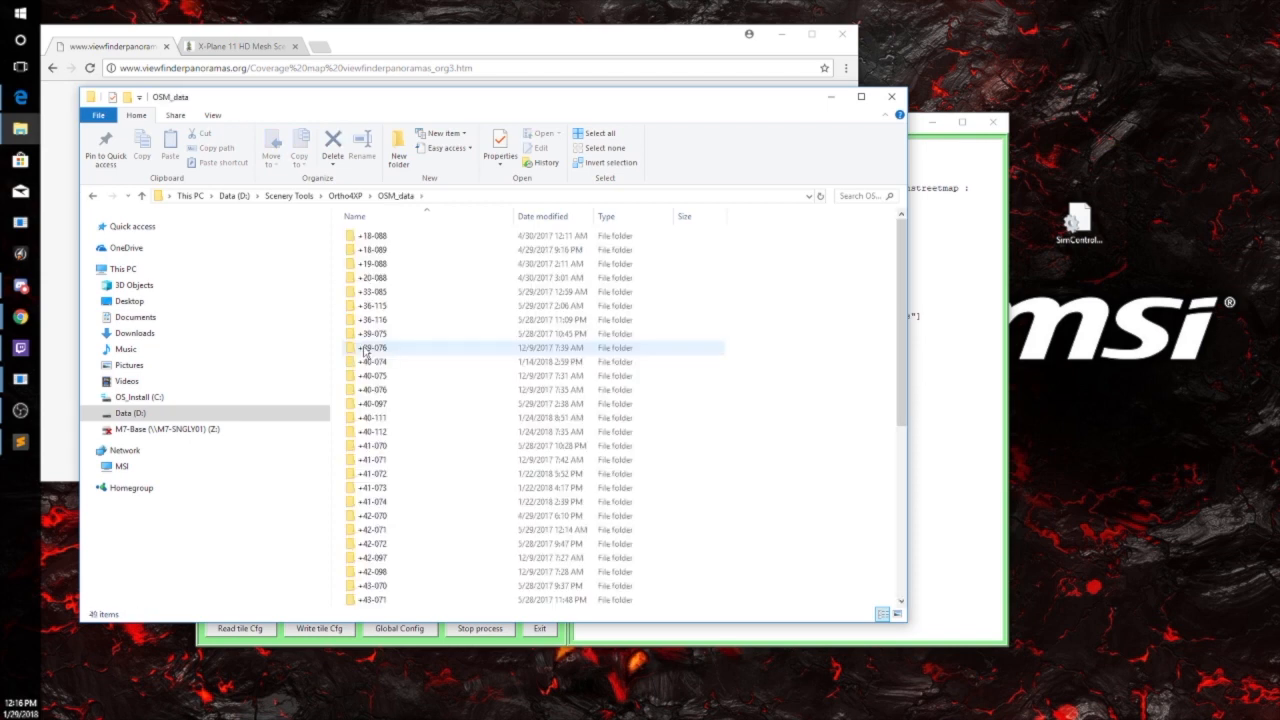
left_click_drag(391, 110, 432, 84)
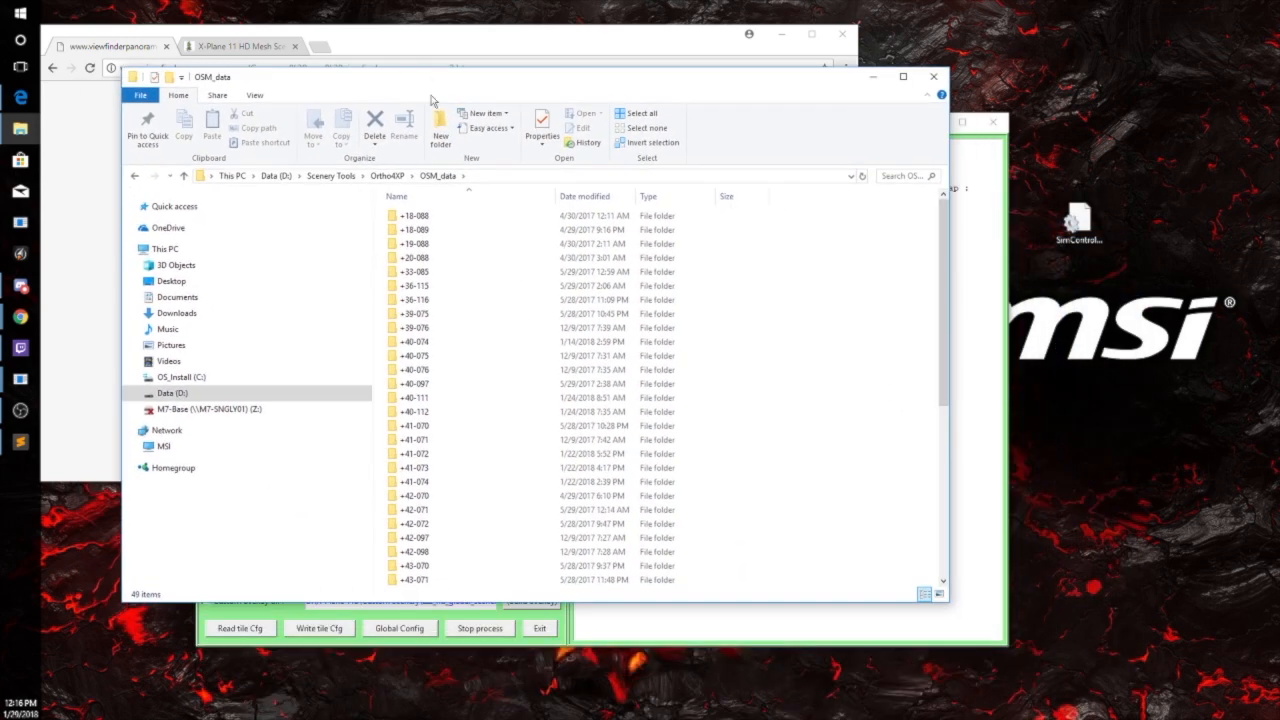
Delete the +45-109 tile folder from OSM_data and minimize the file window
scroll(419, 327, "down", 8)
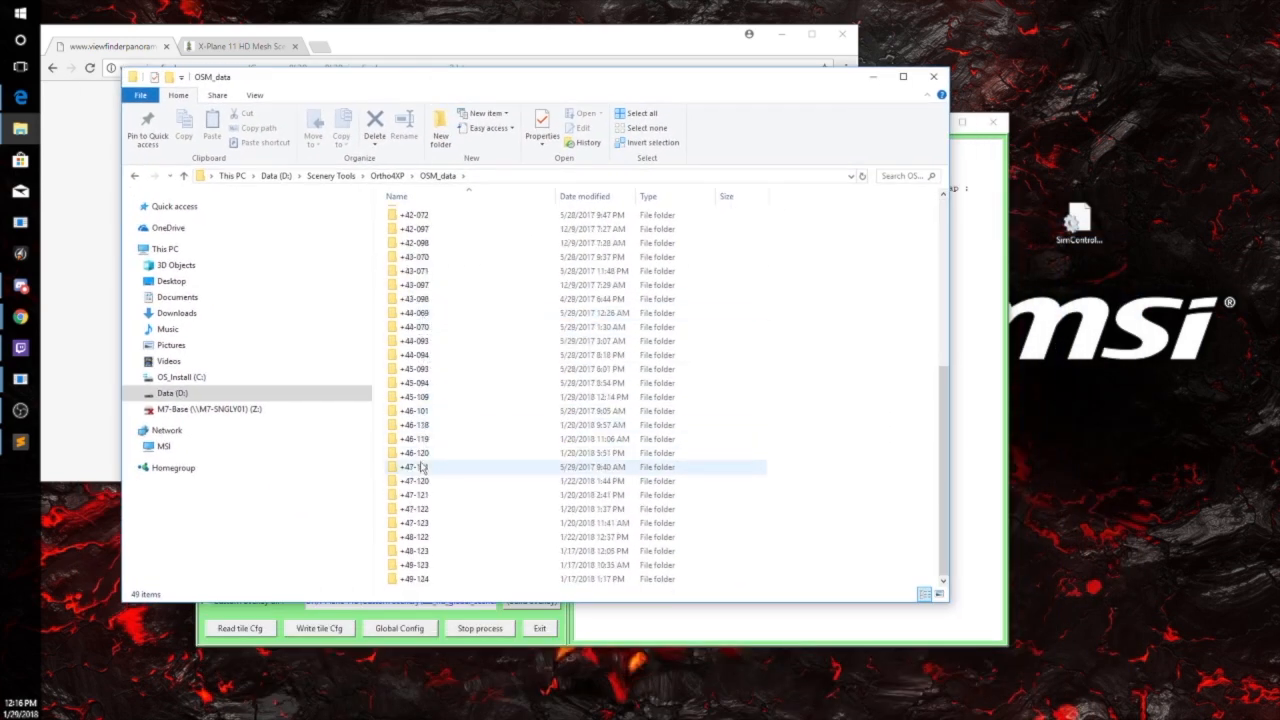
left_click(416, 403)
scroll(412, 405, "up", 4)
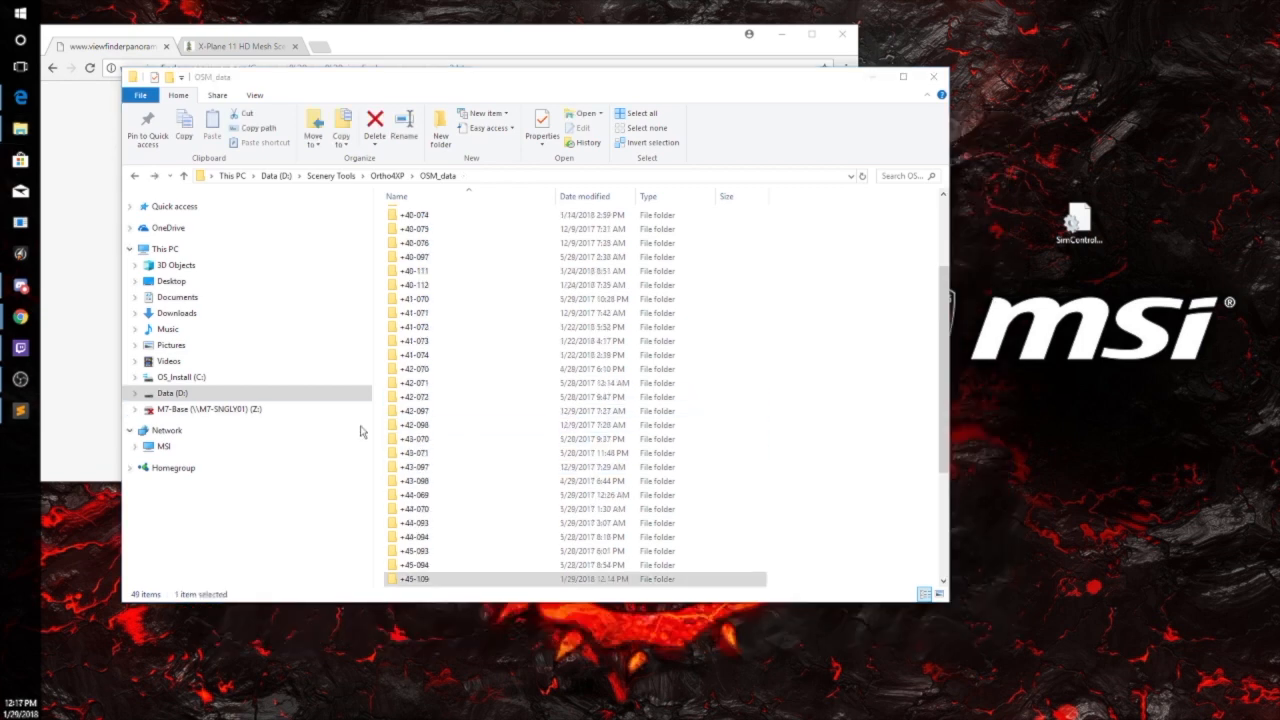
right_click(391, 585)
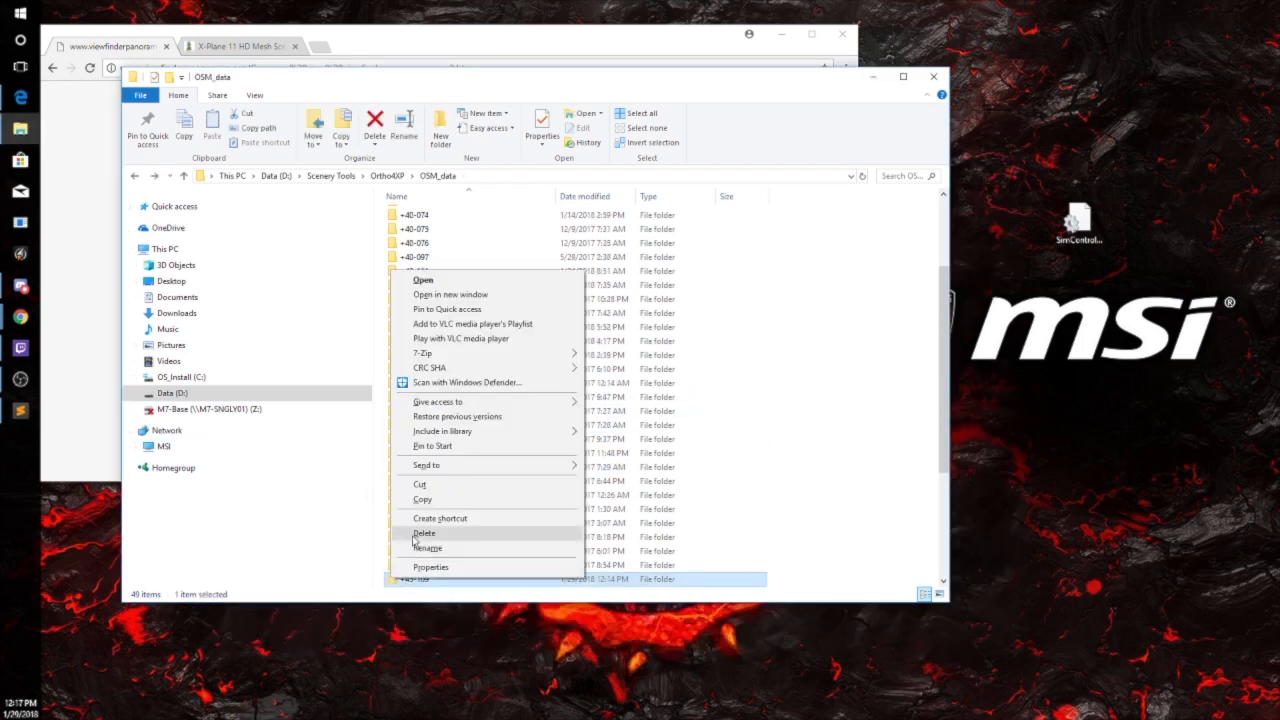
left_click(415, 538)
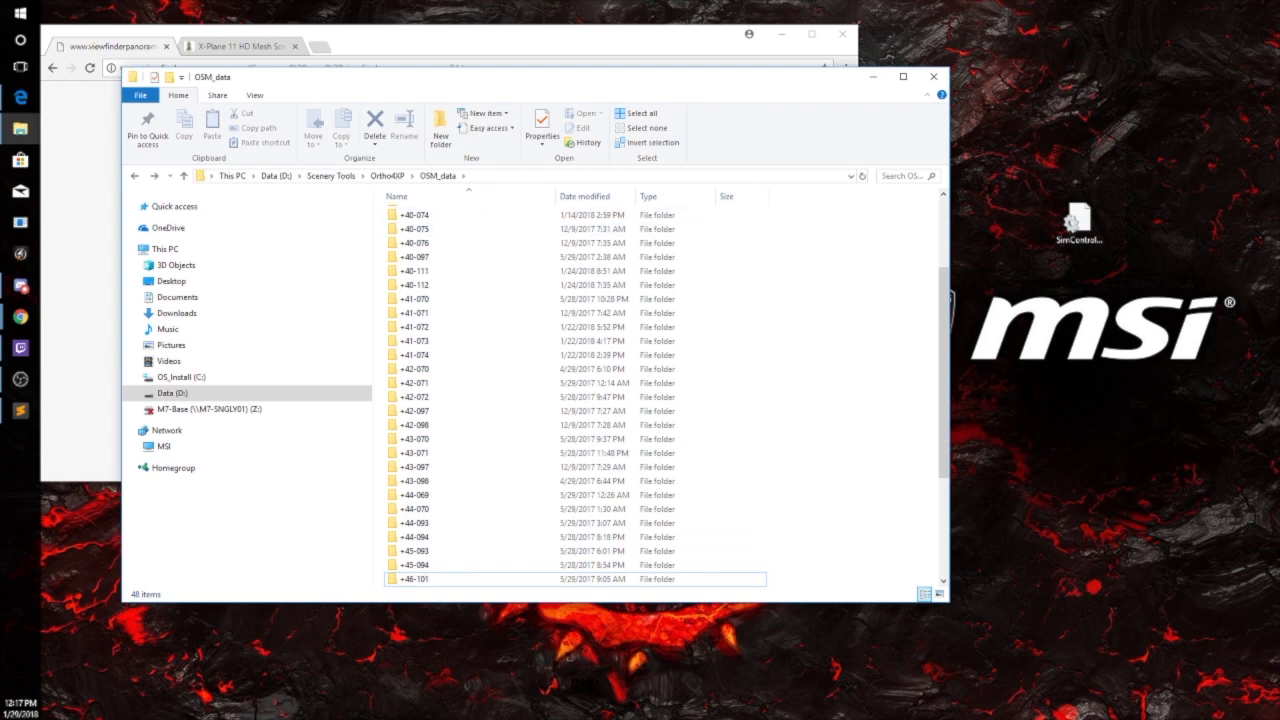
left_click(873, 77)
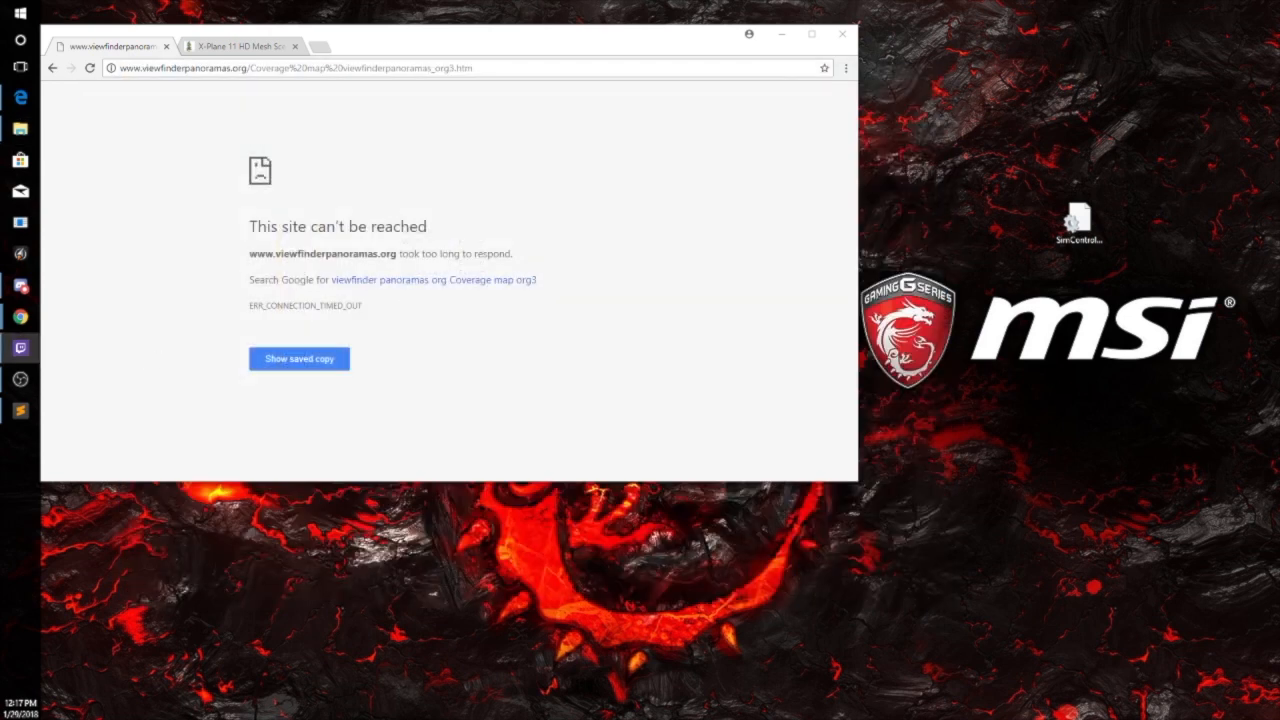
Launch Ortho4XP_v120b.exe from the Scenery Tools\Ortho4XP folder on the Data (D:) drive and minimize the file window
left_click(20, 128)
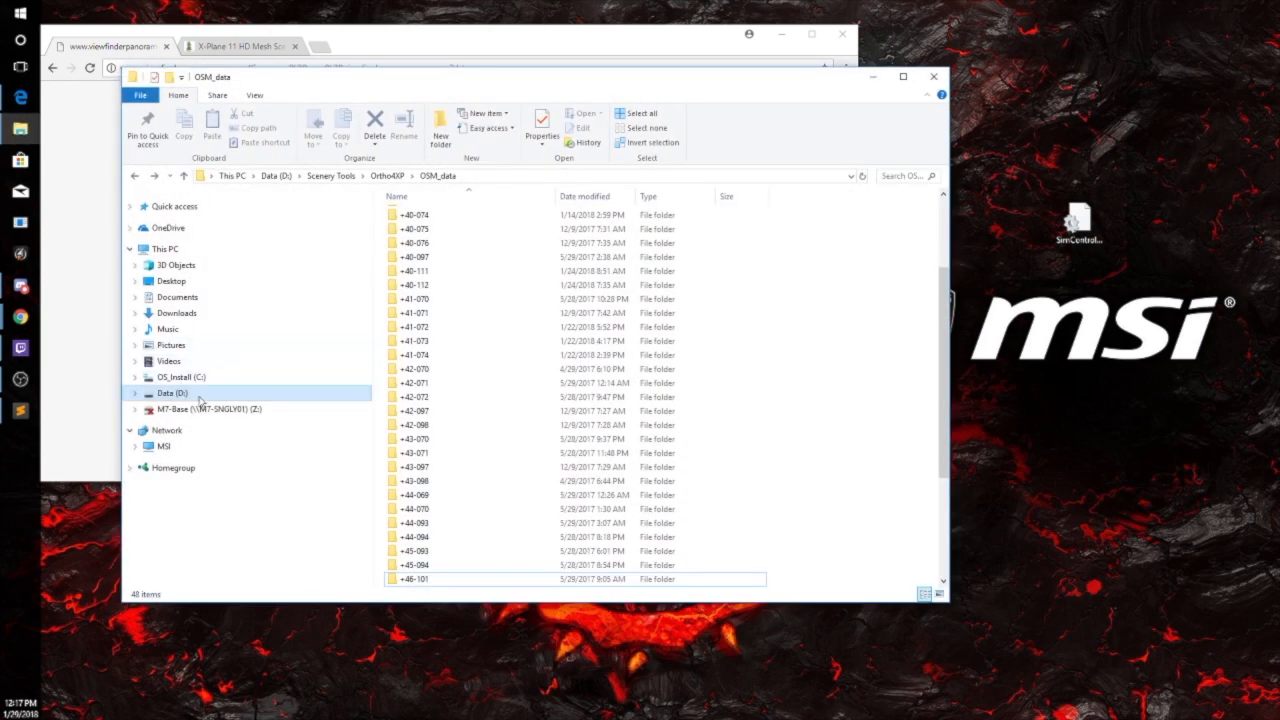
left_click(270, 392)
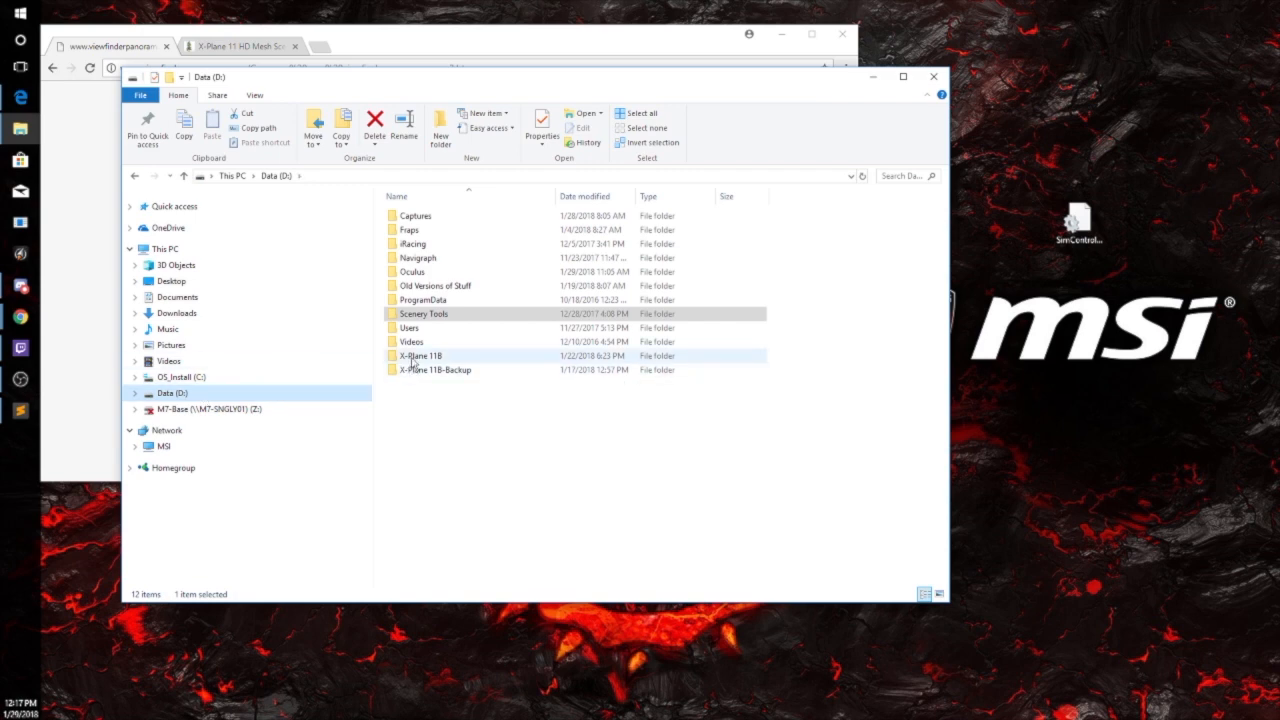
double_click(420, 314)
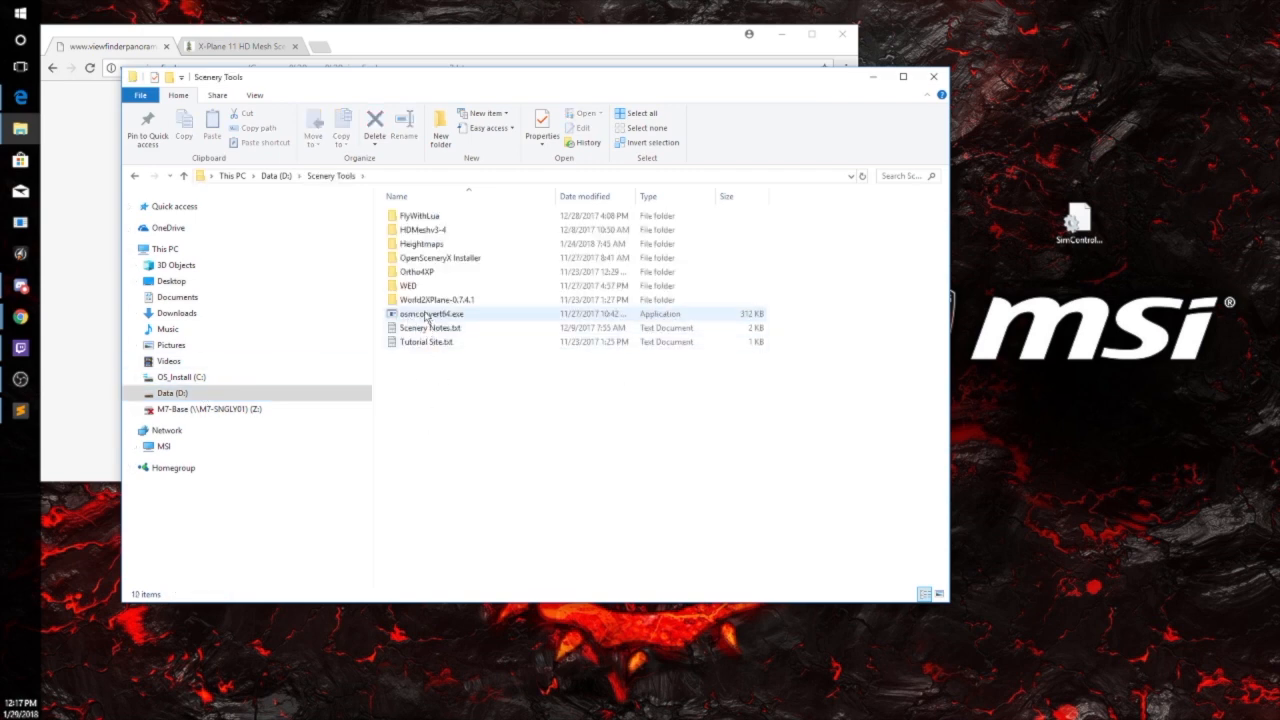
double_click(415, 272)
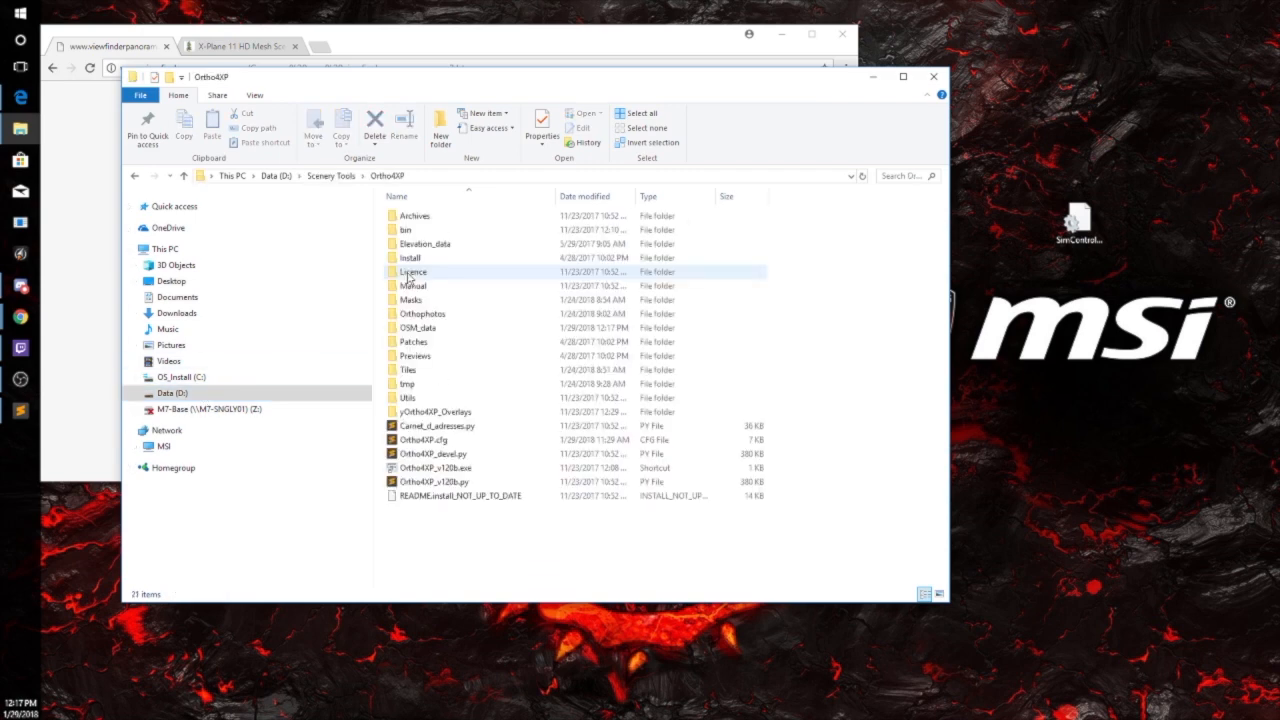
double_click(408, 469)
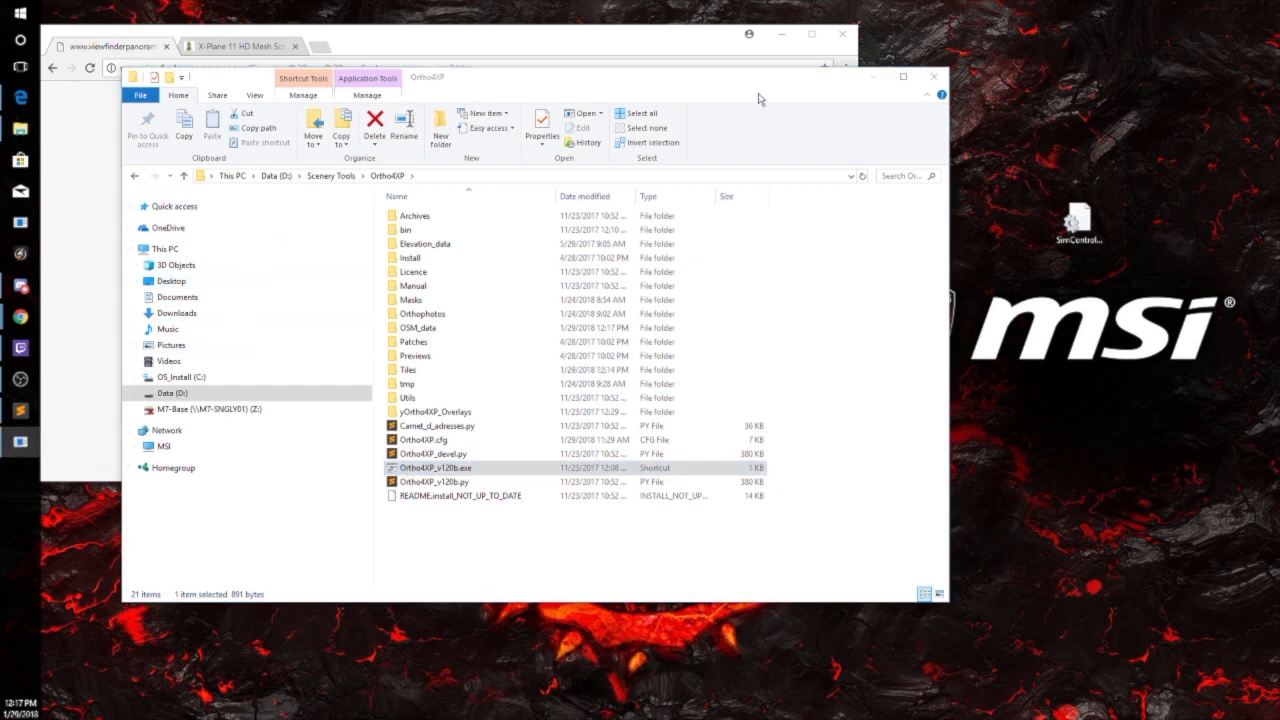
left_click(869, 81)
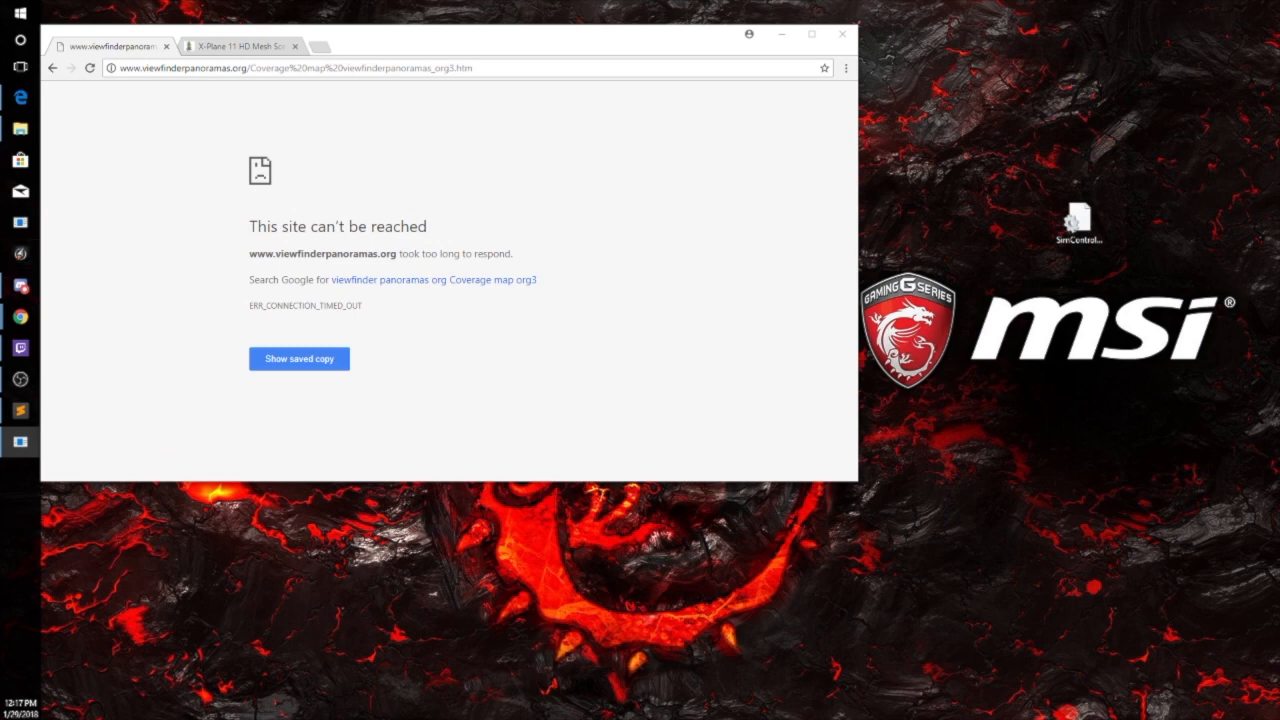
Open the Earth tile map, widen it to show the Montana and Wyoming area, and exit it
left_click(300, 119)
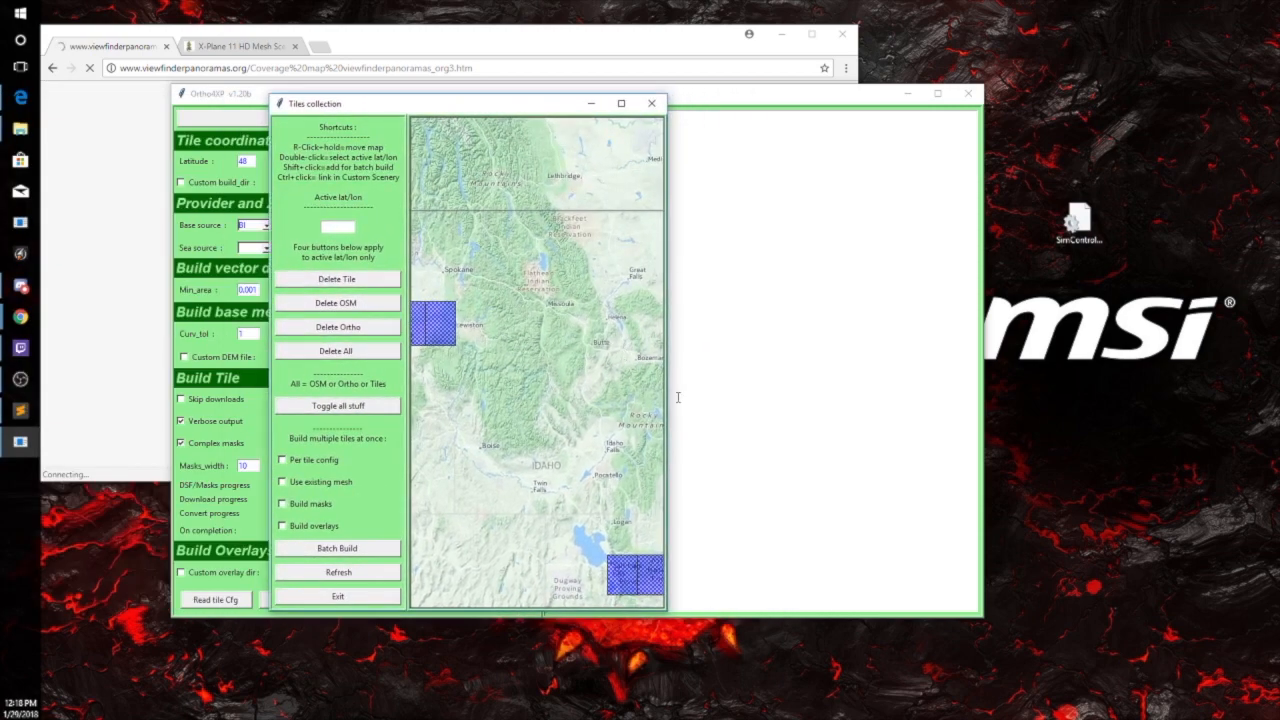
left_click_drag(667, 398, 943, 397)
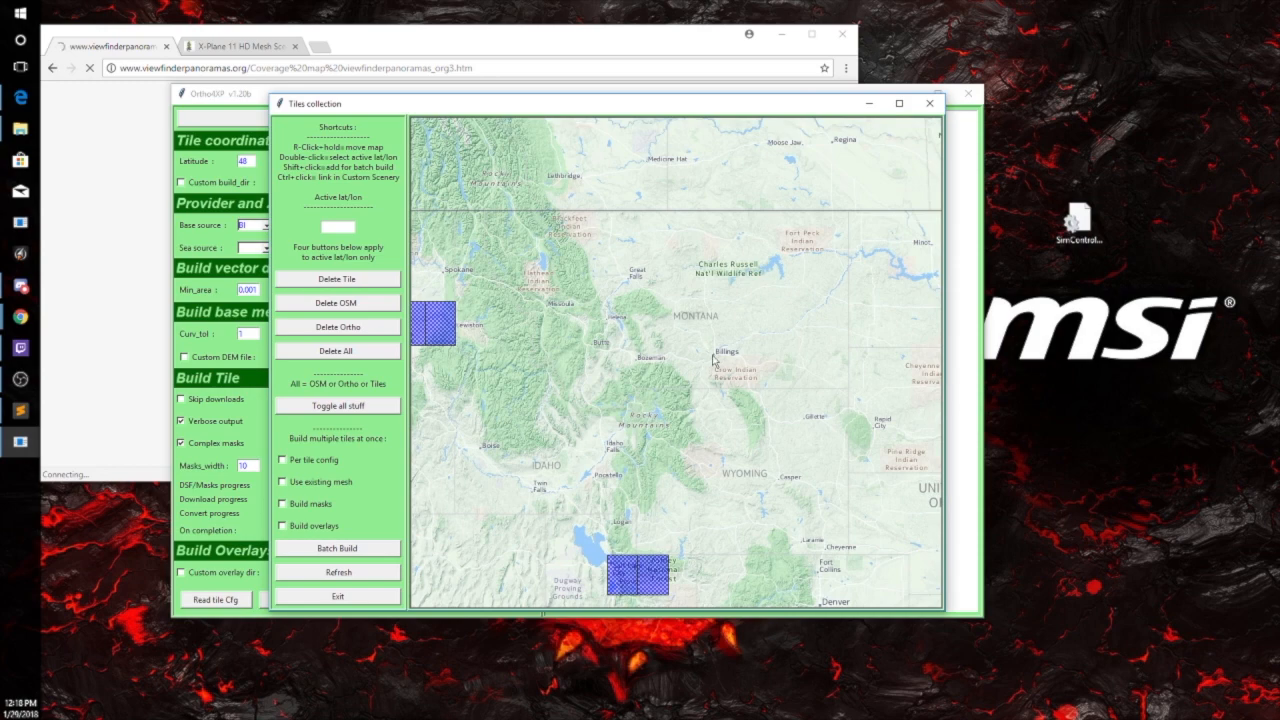
left_click(378, 596)
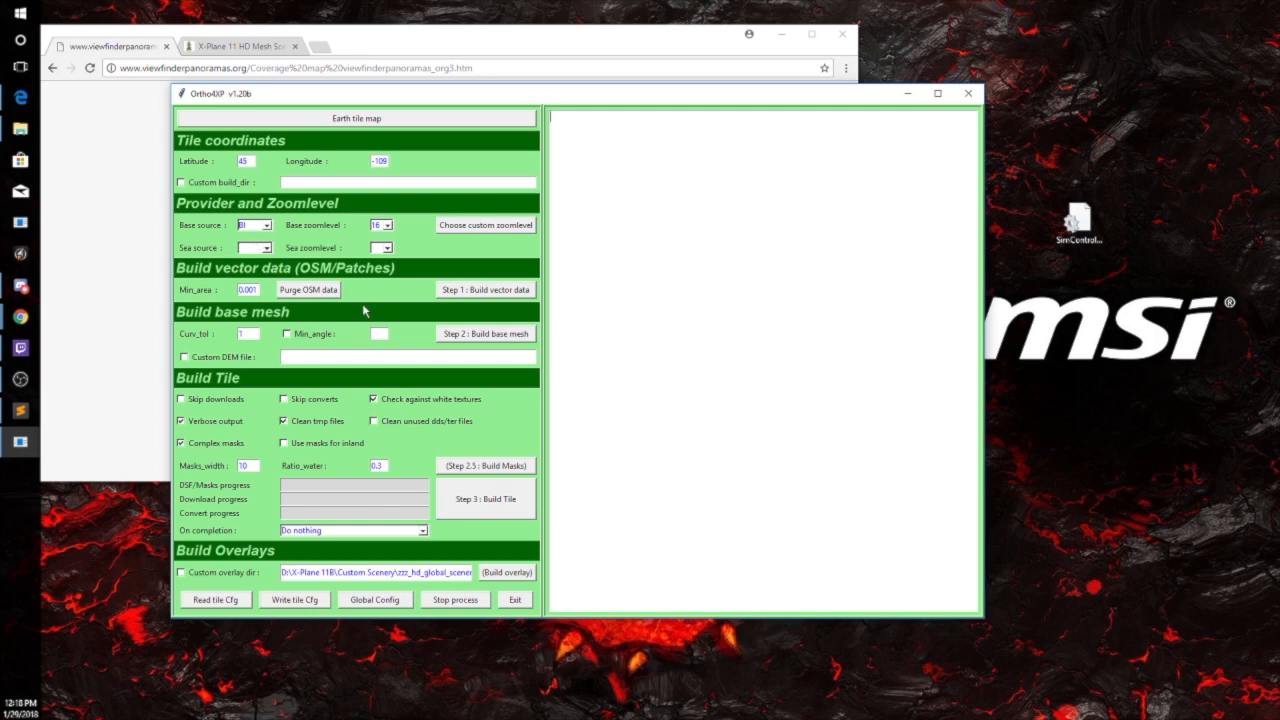
Run the Step 1 vector data build for tile +45-109 and review its log output
left_click(473, 290)
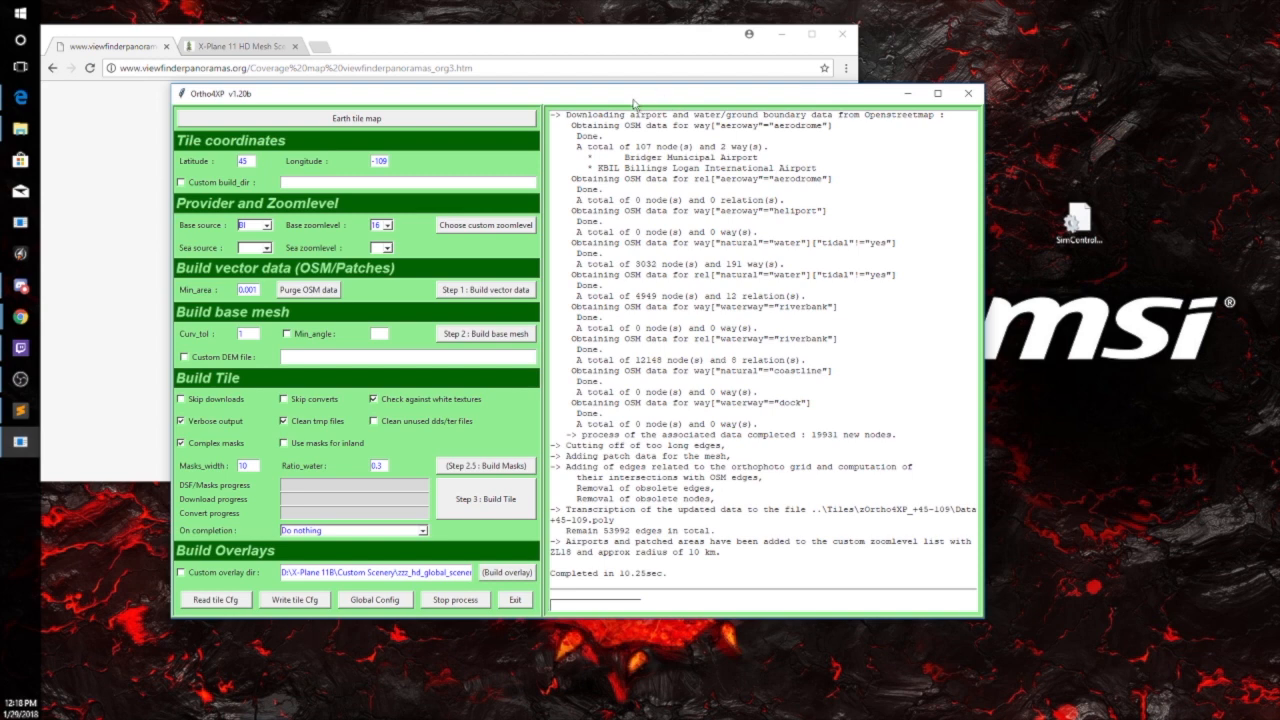
left_click_drag(626, 95, 584, 97)
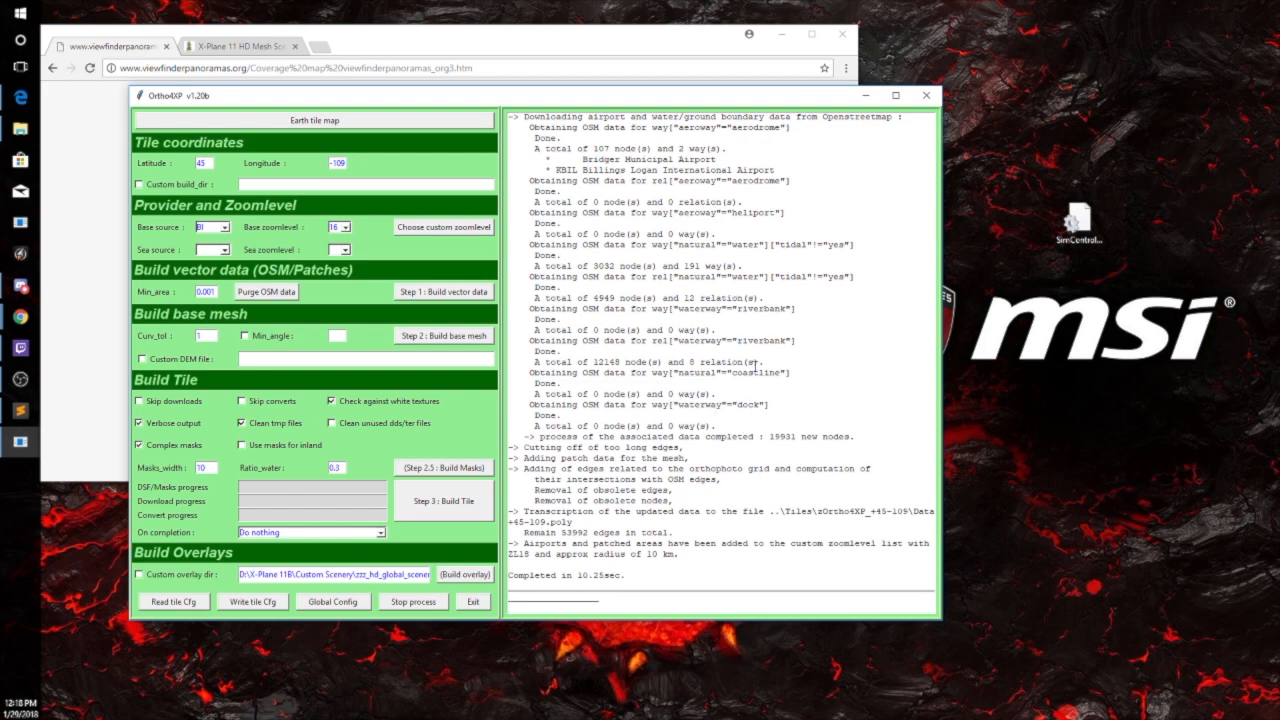
scroll(698, 247, "up", 2)
left_click_drag(292, 102, 471, 128)
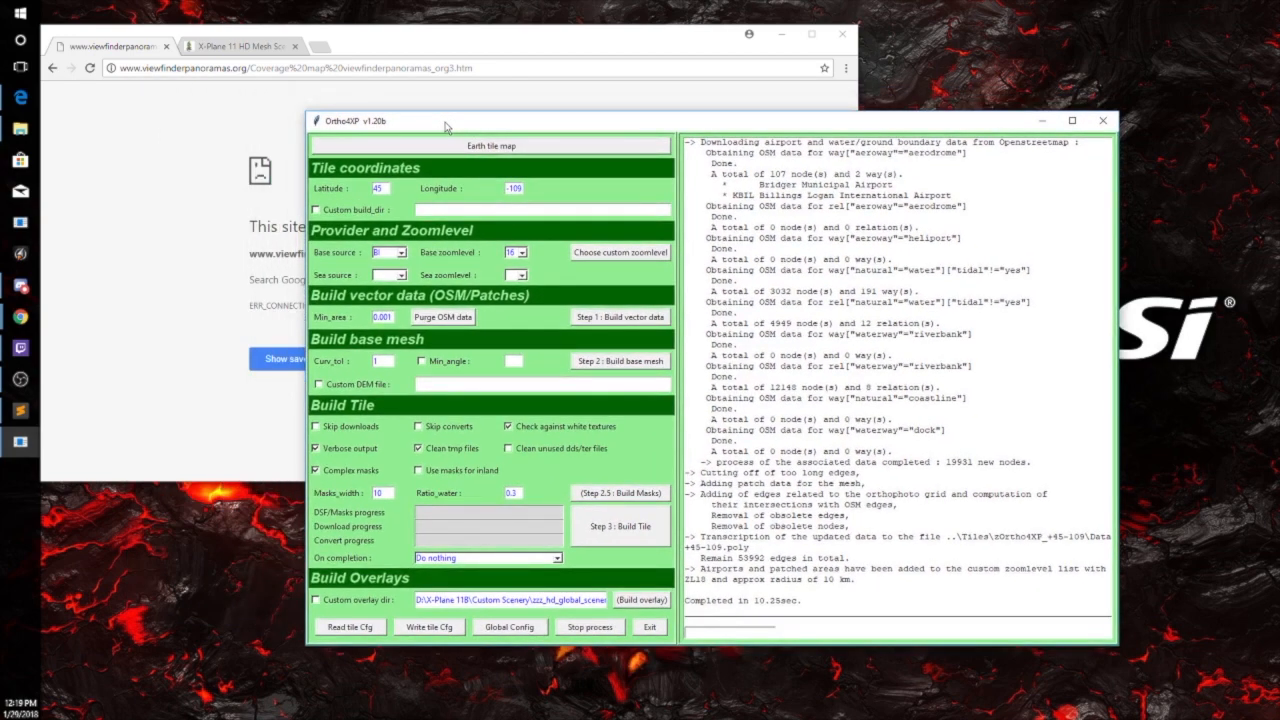
Try to reload the viewfinderpanoramas.org coverage map page in Chrome
left_click(158, 70)
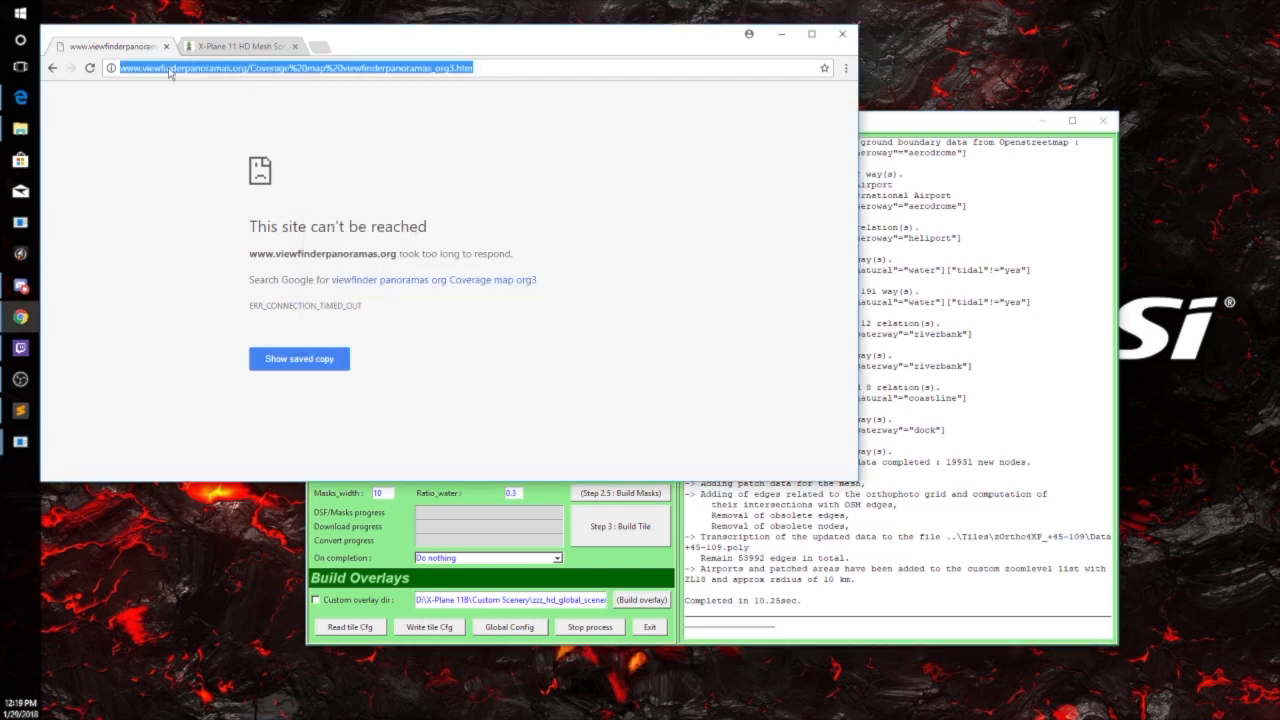
triple_click(162, 70)
key("Return")
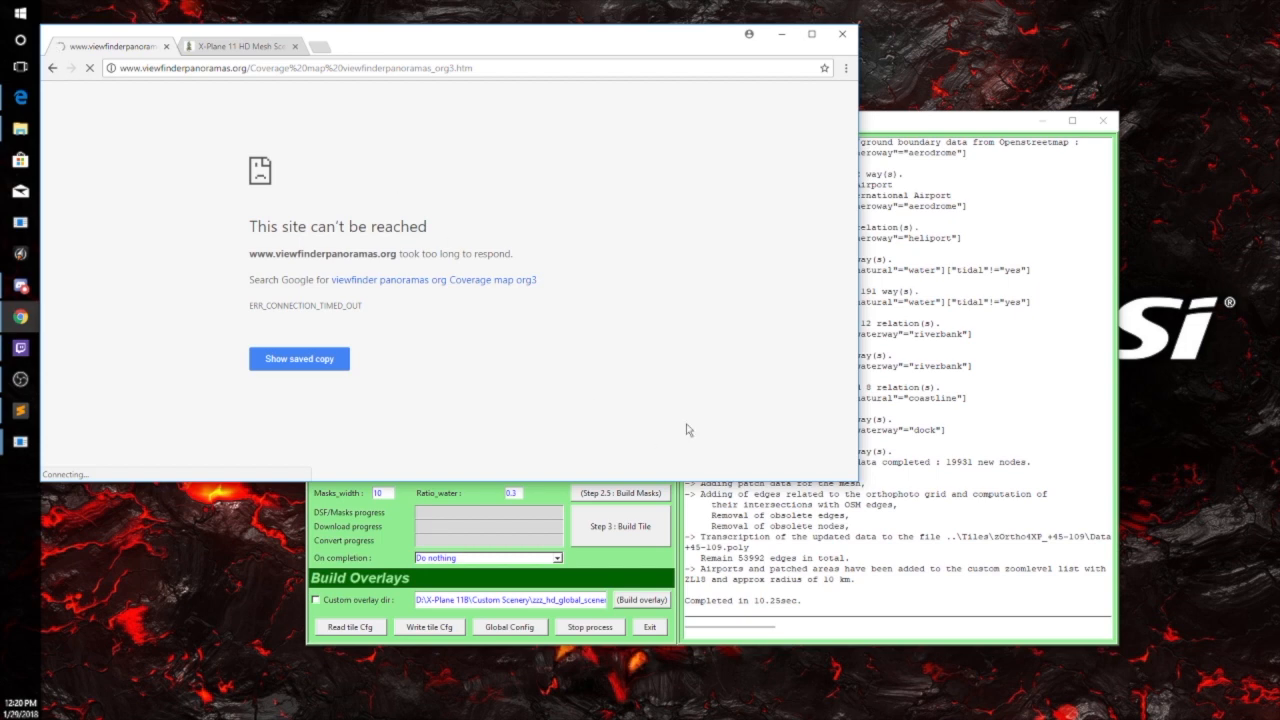
Open the Earth tile map in Ortho4XP and load the saved copy of the viewfinderpanoramas coverage map in Chrome
left_click(903, 325)
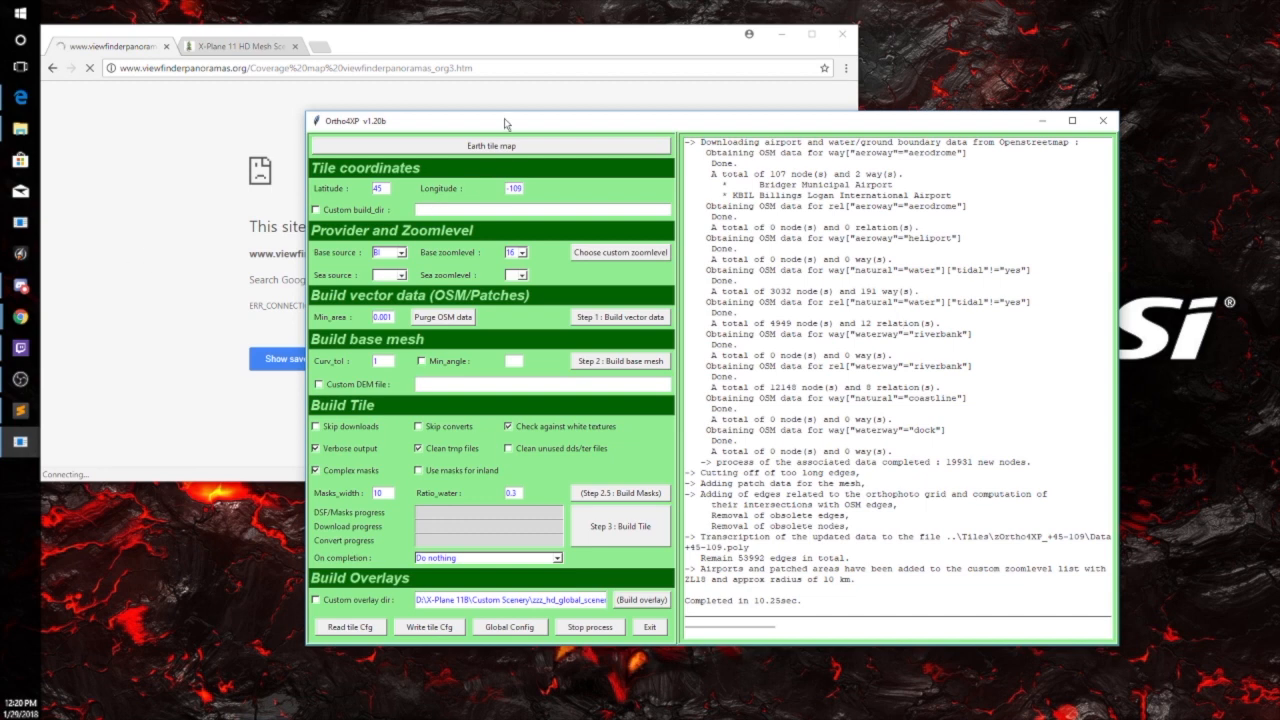
left_click(490, 149)
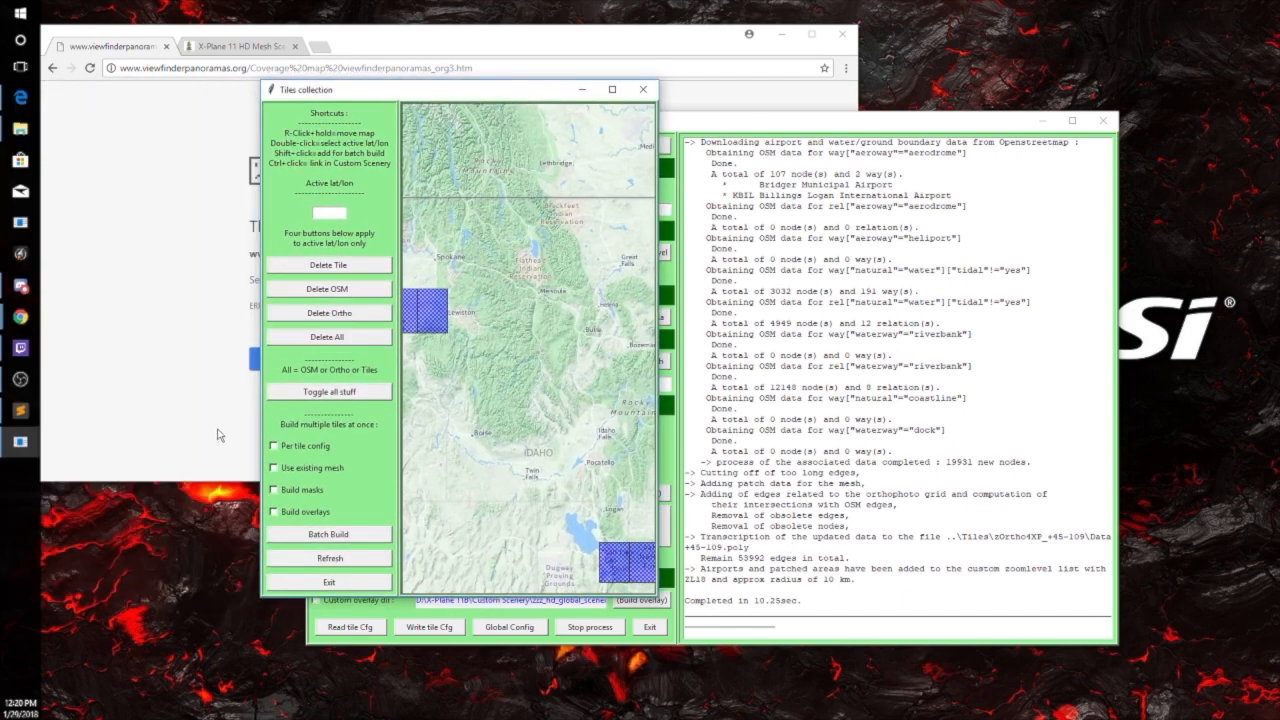
left_click(220, 435)
left_click(307, 360)
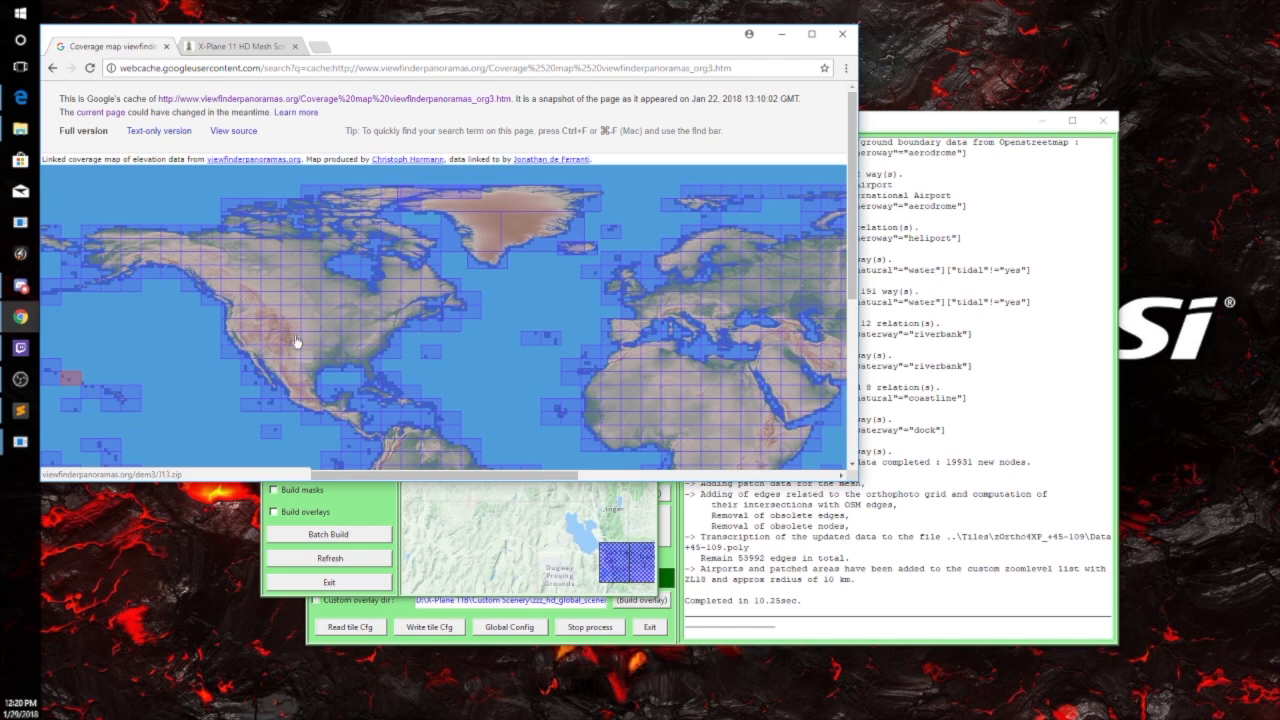
Widen the Earth tile map around Montana and Wyoming and compare it with the elevation coverage map
left_click(563, 567)
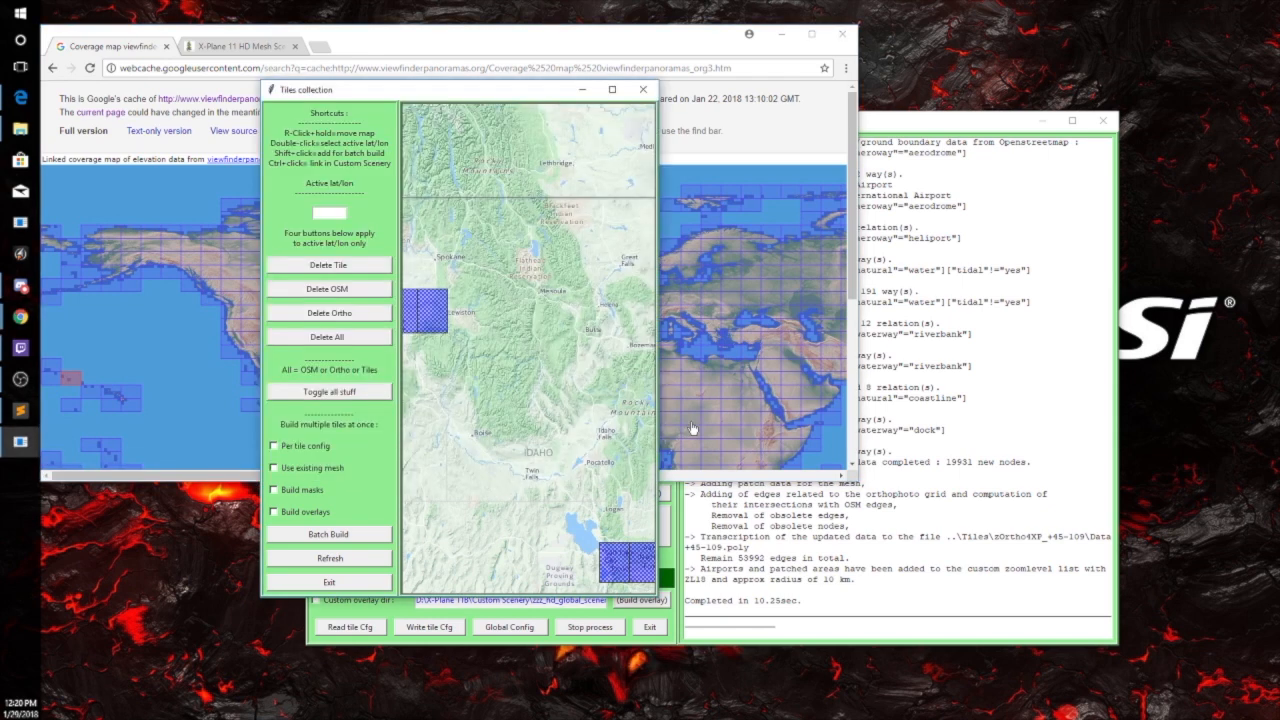
left_click_drag(658, 428, 1104, 424)
left_click_drag(655, 404, 710, 384)
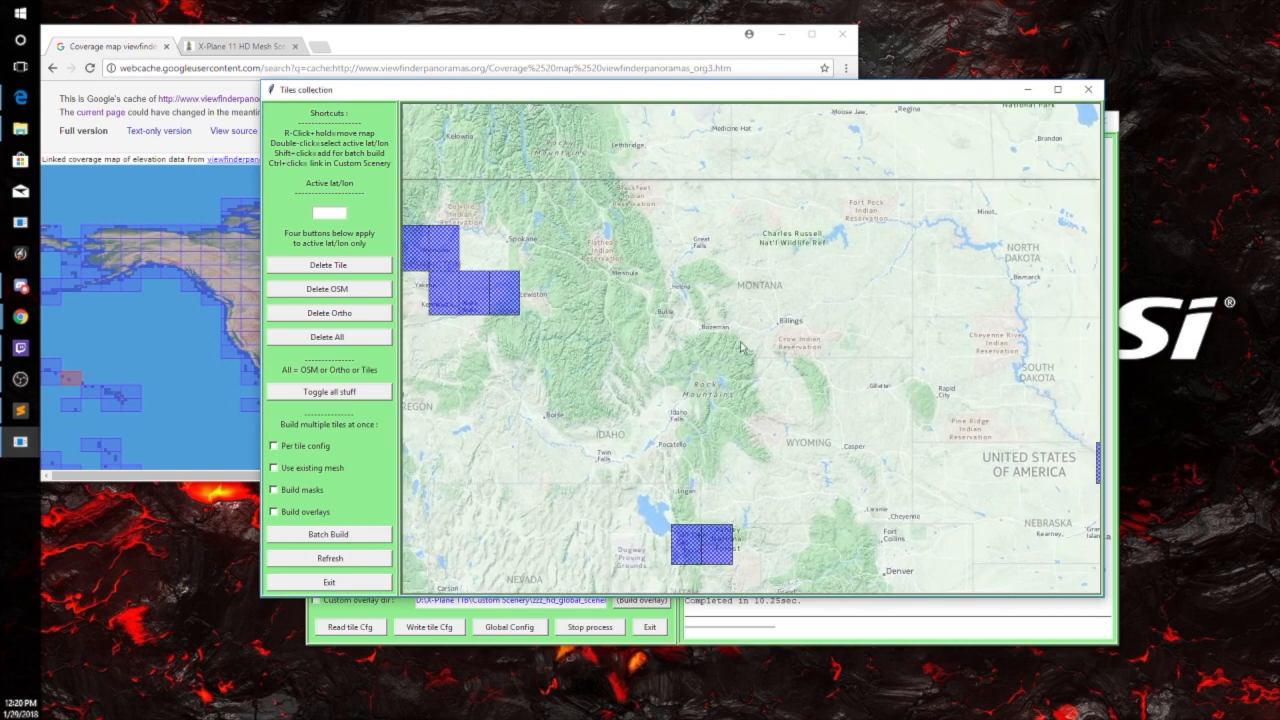
left_click(183, 321)
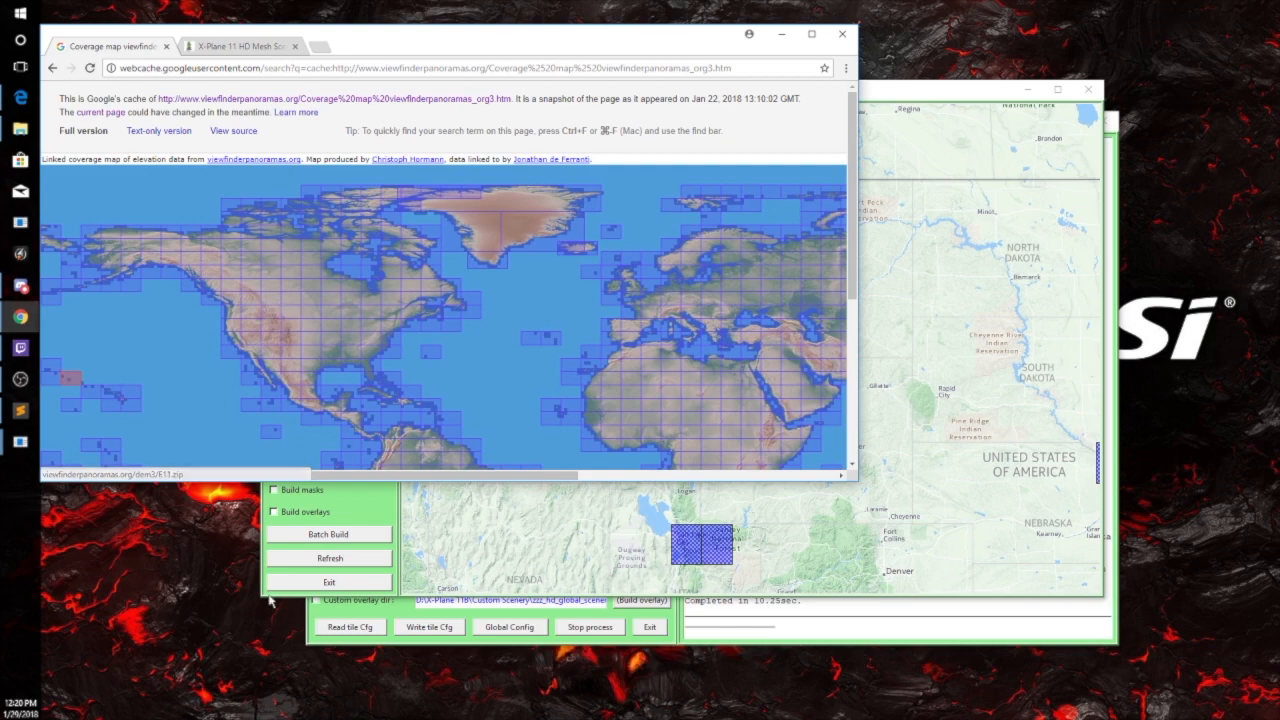
Open the Elevation_data folder inside Scenery Tools\Ortho4XP and look through its folders and HGT files
left_click(20, 128)
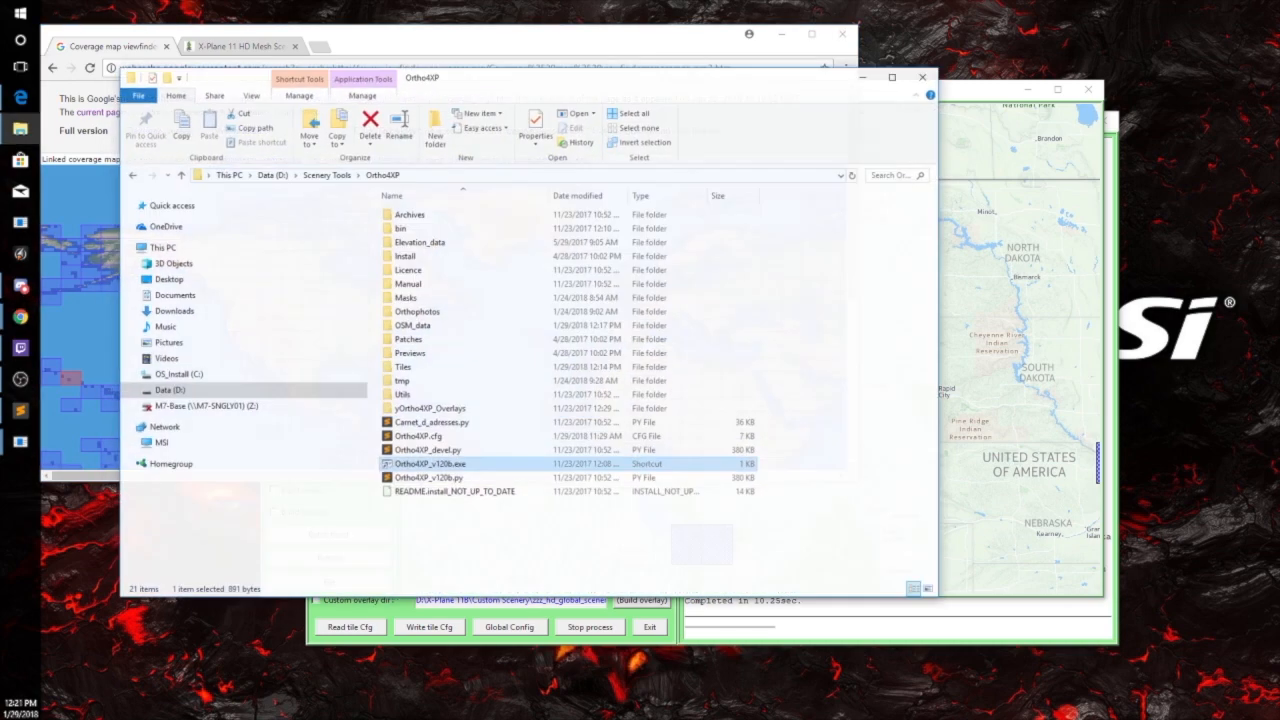
double_click(405, 245)
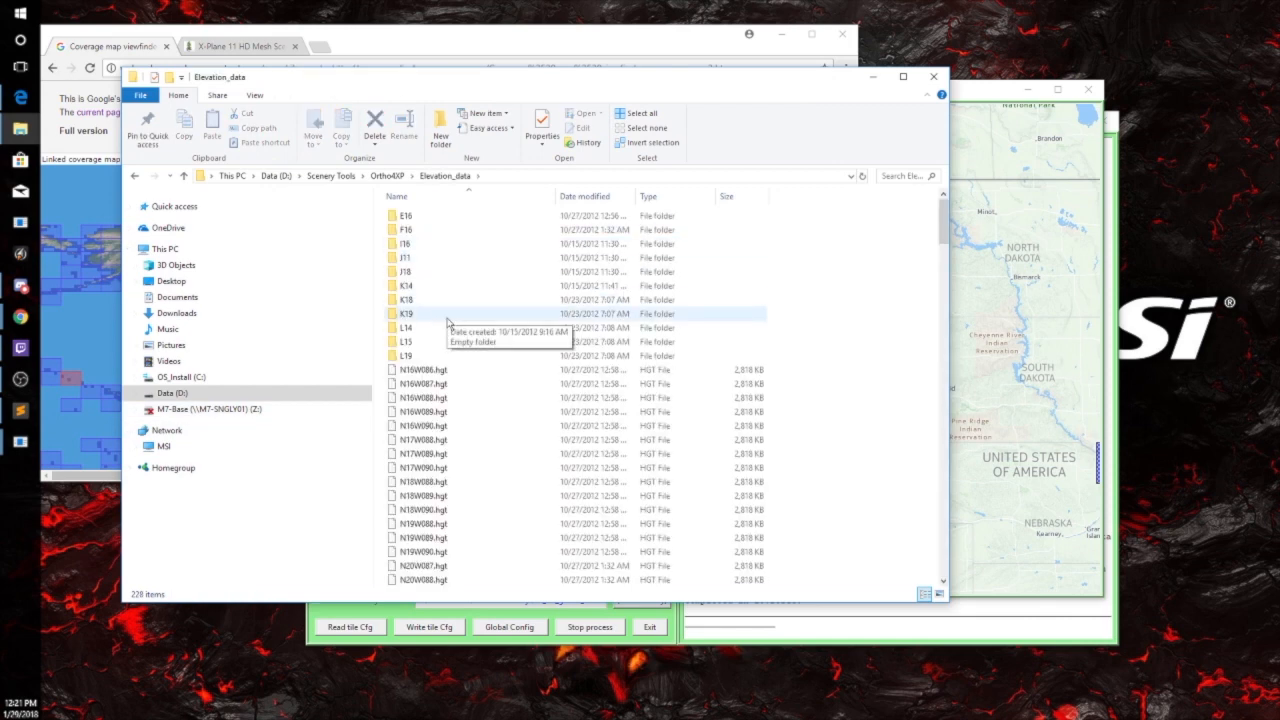
scroll(412, 338, "down", 3)
scroll(412, 338, "up", 2)
scroll(412, 338, "up", 1)
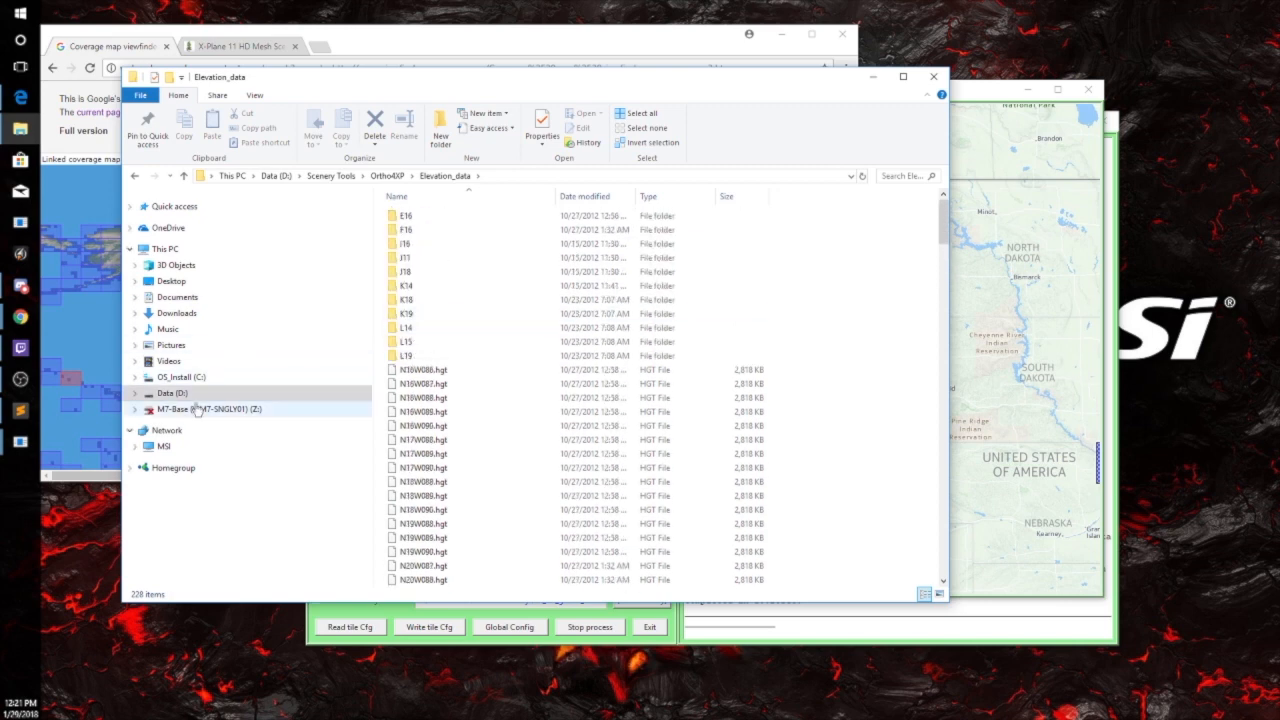
Open the L12 folder inside Scenery Tools\Heightmaps on the Data (D:) drive
left_click(150, 395)
left_click(405, 315)
double_click(405, 318)
double_click(405, 246)
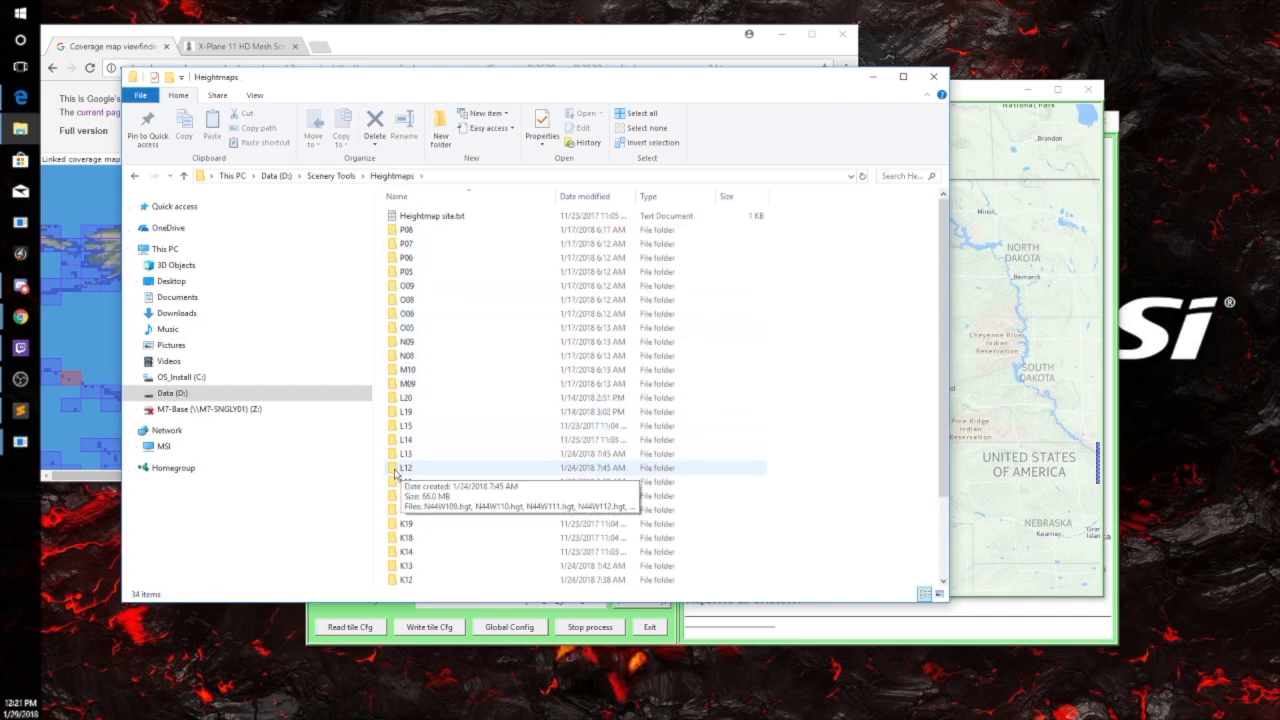
scroll(460, 440, "down", 2)
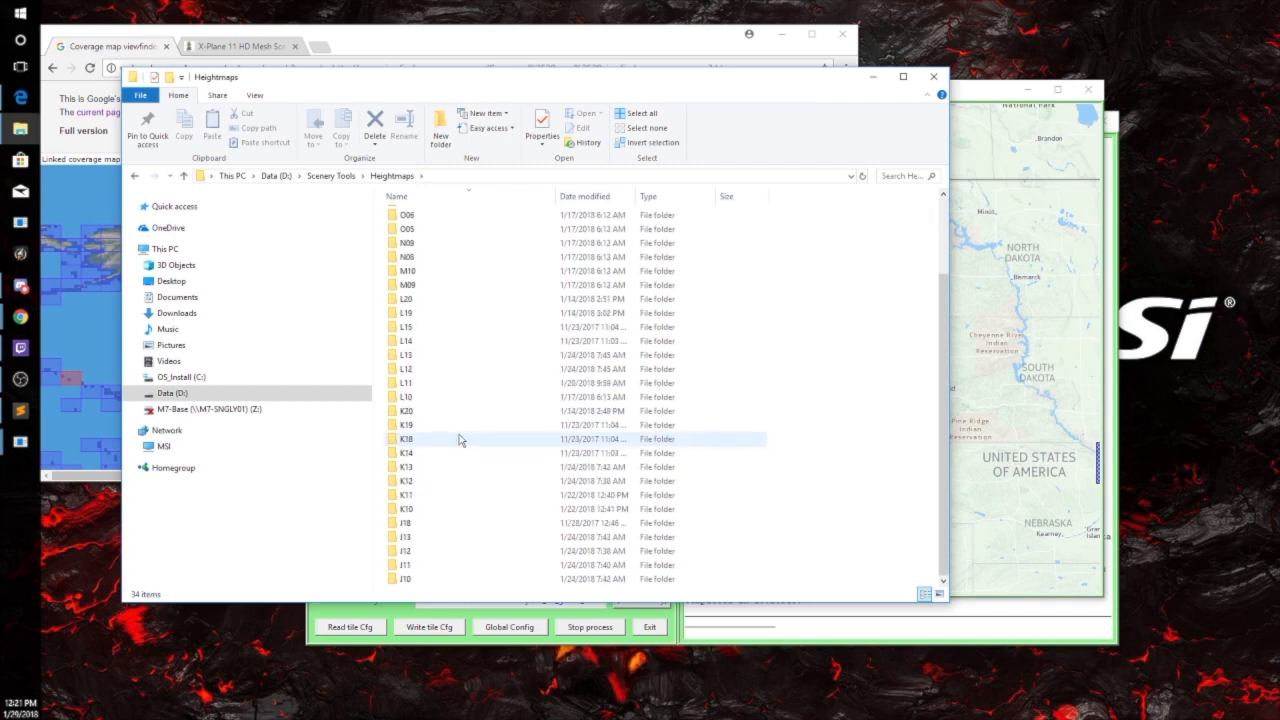
scroll(443, 410, "up", 3)
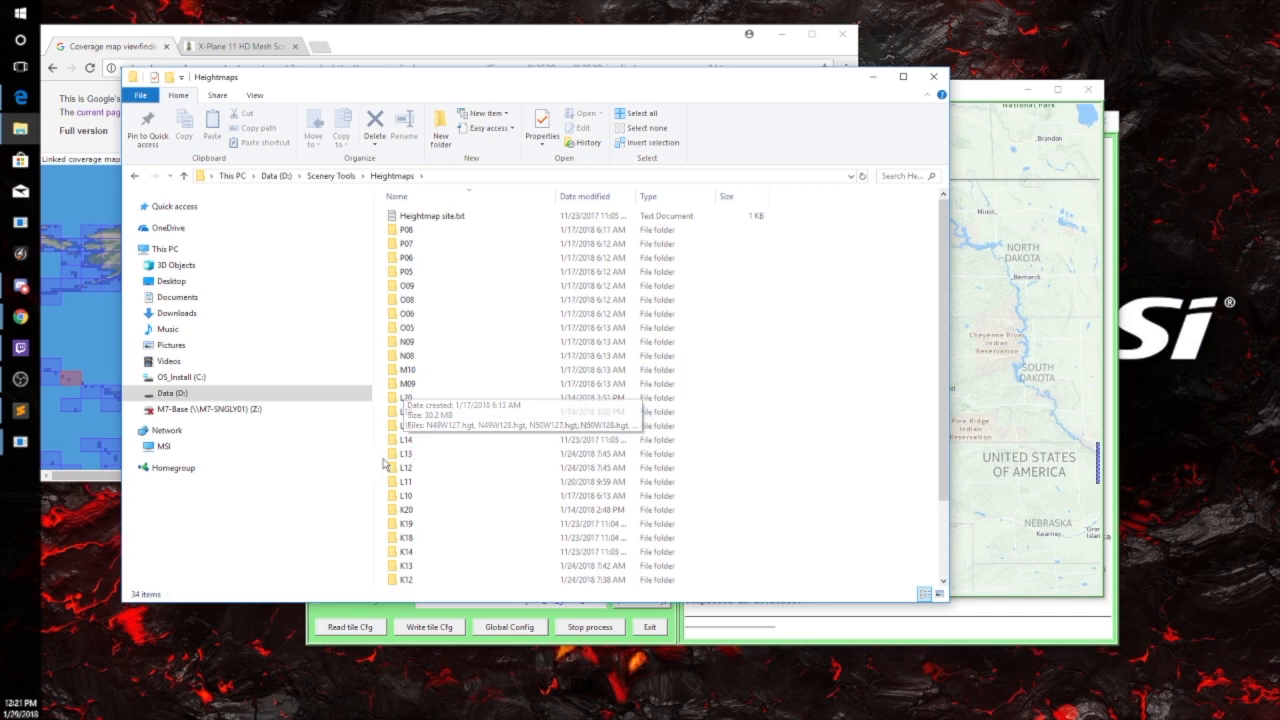
double_click(393, 474)
left_click_drag(577, 87, 552, 204)
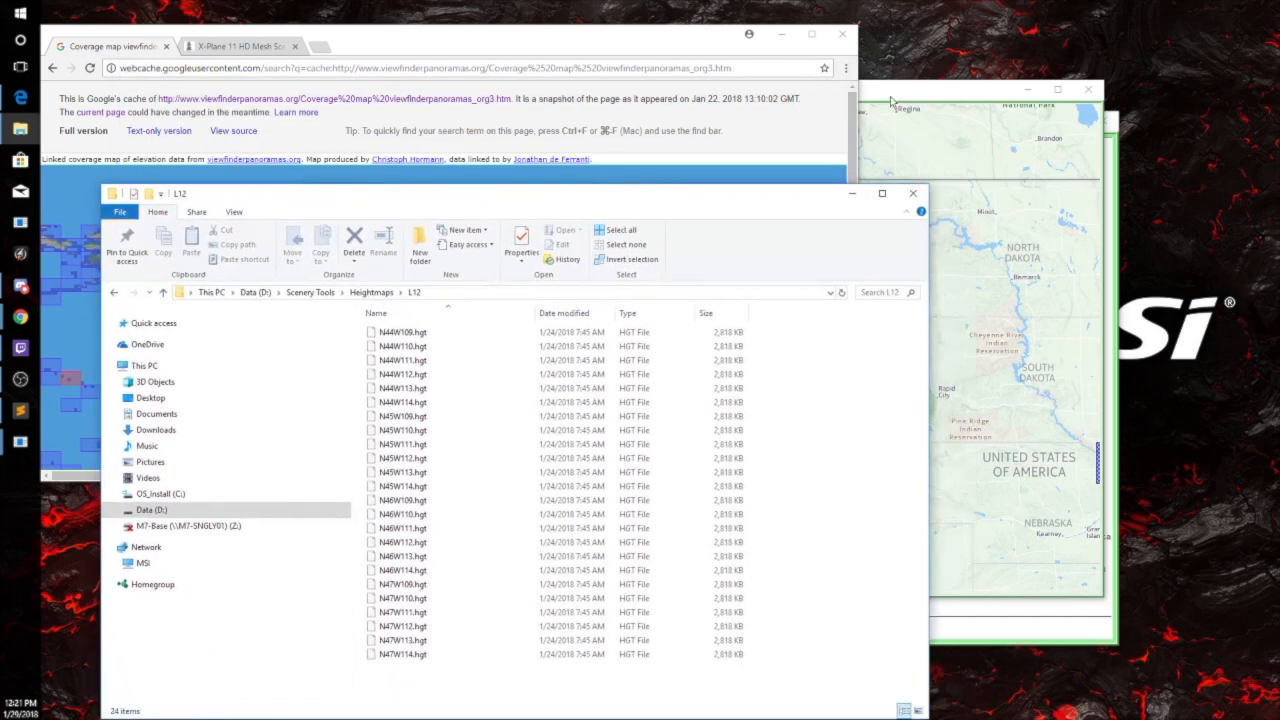
Close the Earth tile map, check the tile coordinates in Ortho4XP, and select N45W109.hgt in the L12 folder
left_click(958, 101)
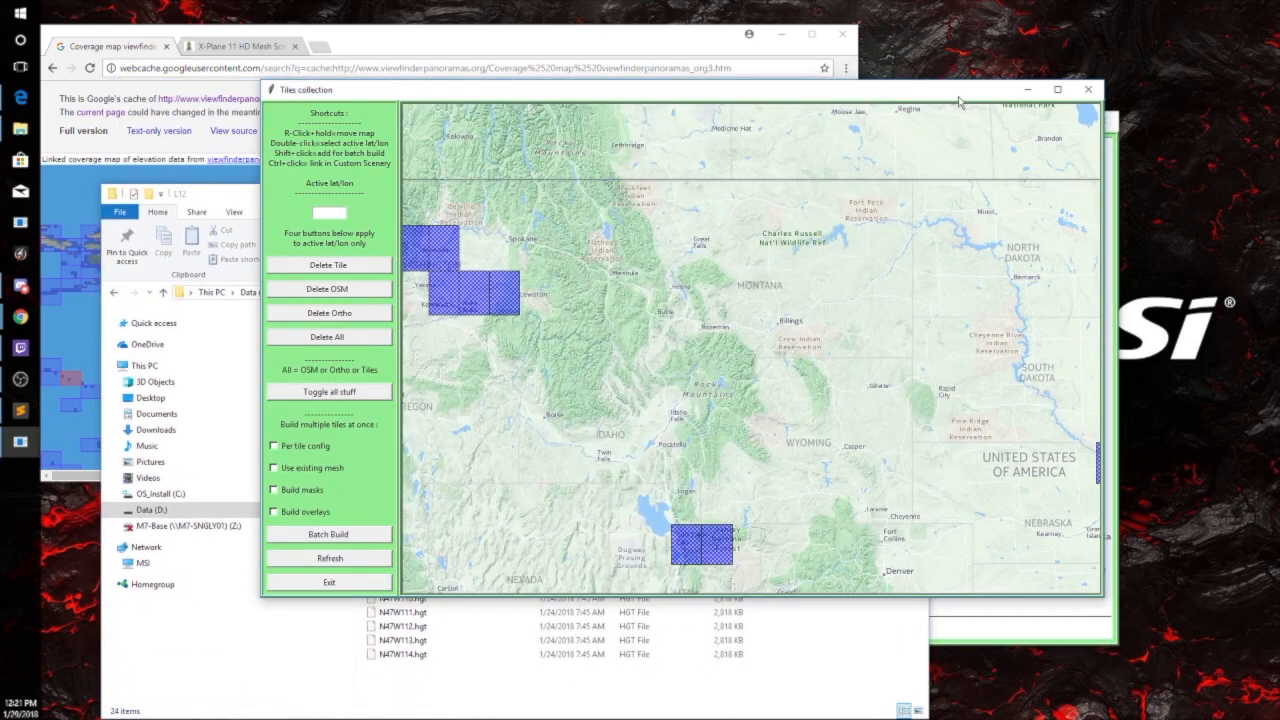
left_click(1087, 91)
left_click(982, 125)
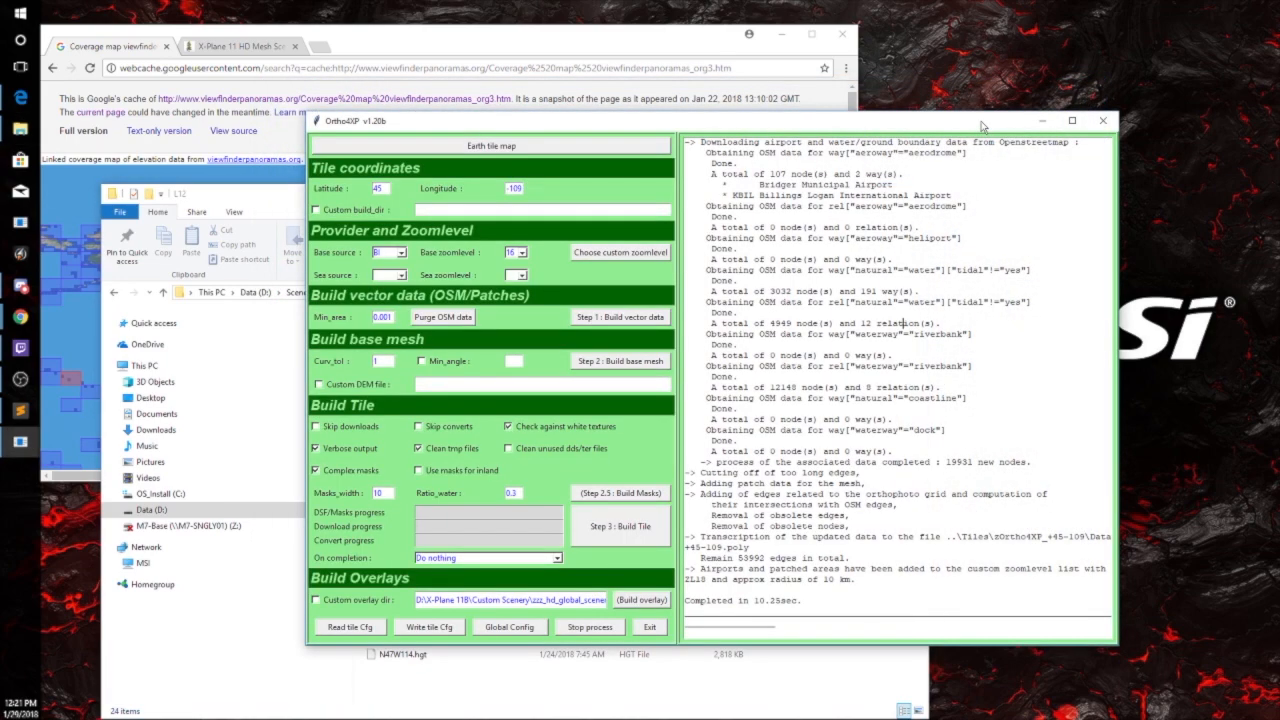
left_click(275, 215)
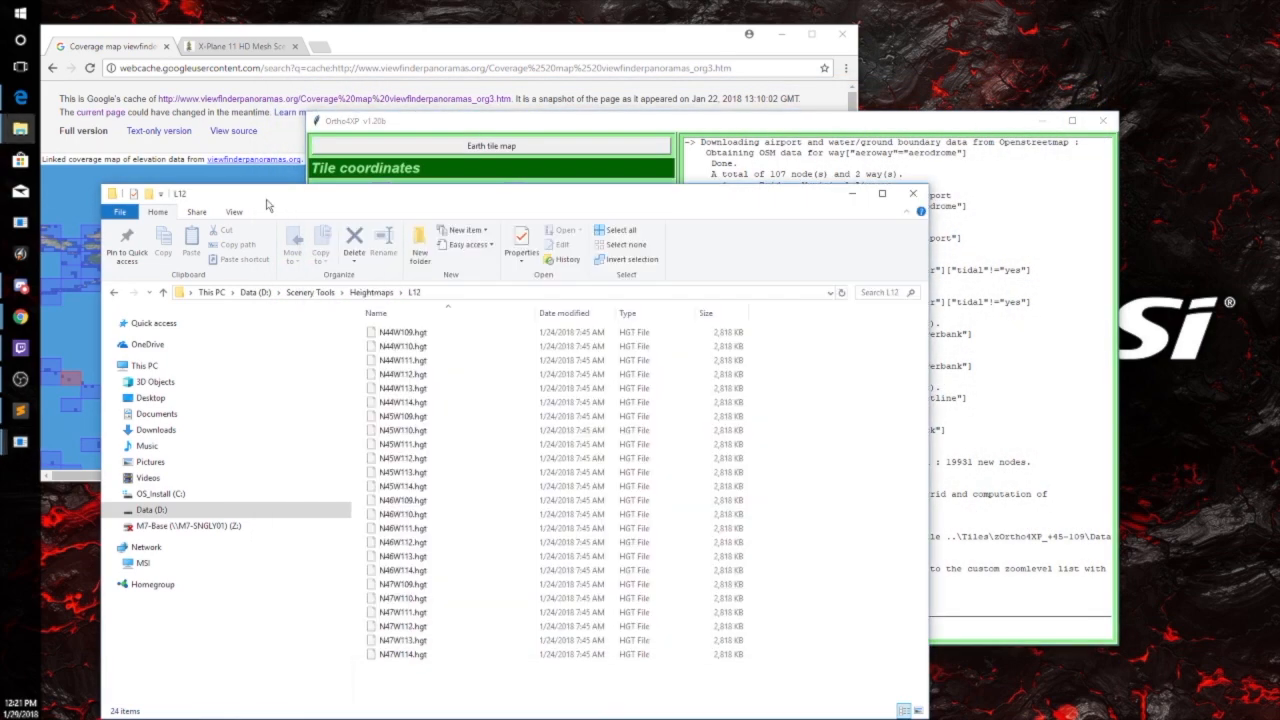
left_click(400, 418)
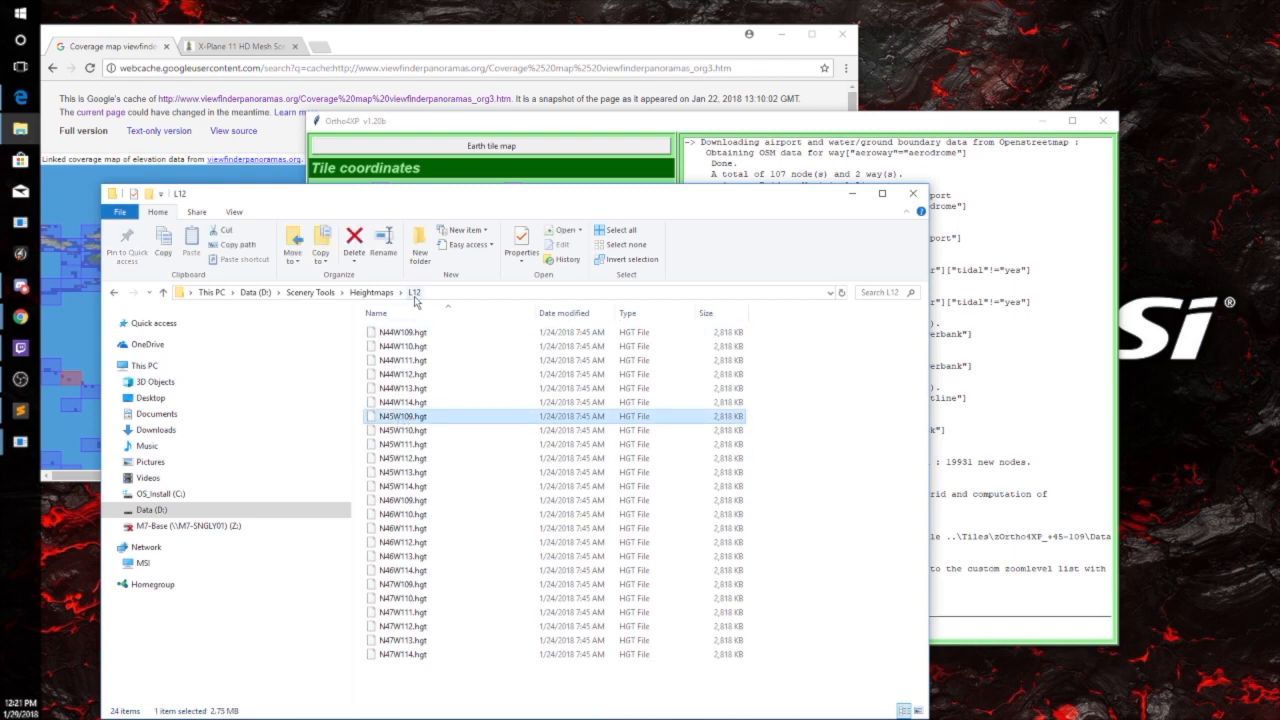
Try to download the L12 elevation archive from the coverage map and return to Ortho4XP
left_click(460, 160)
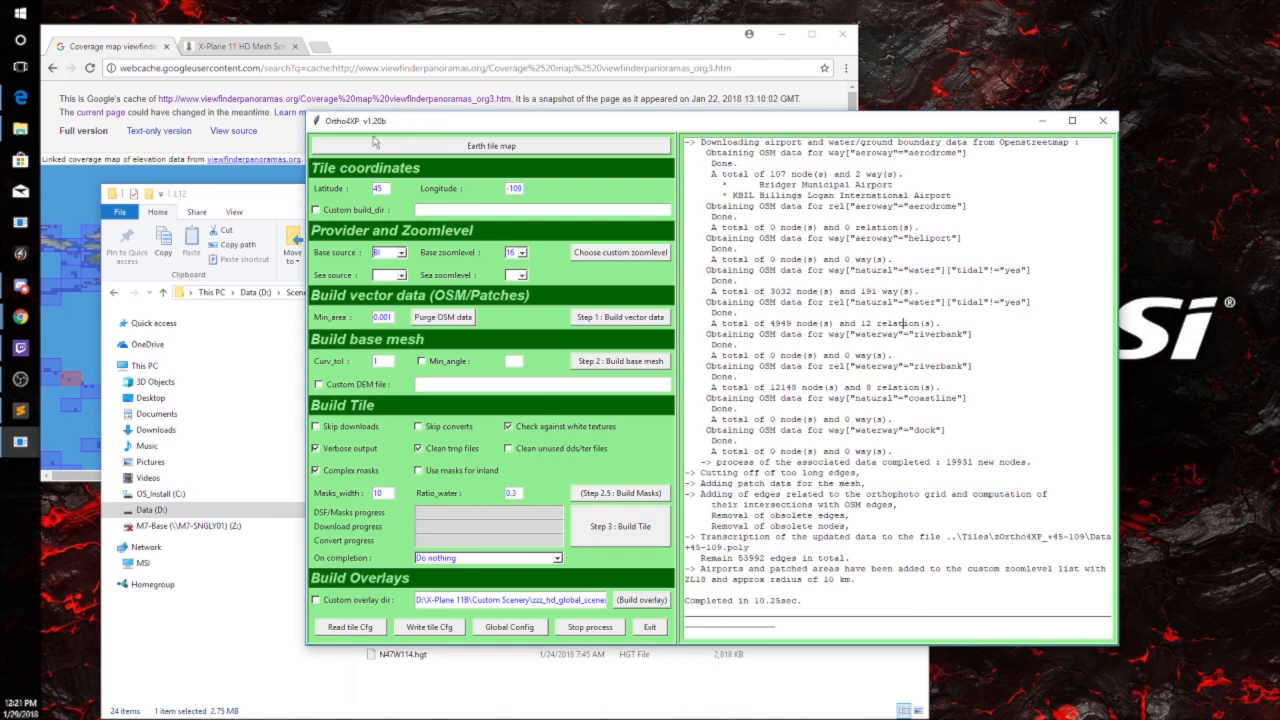
left_click(66, 191)
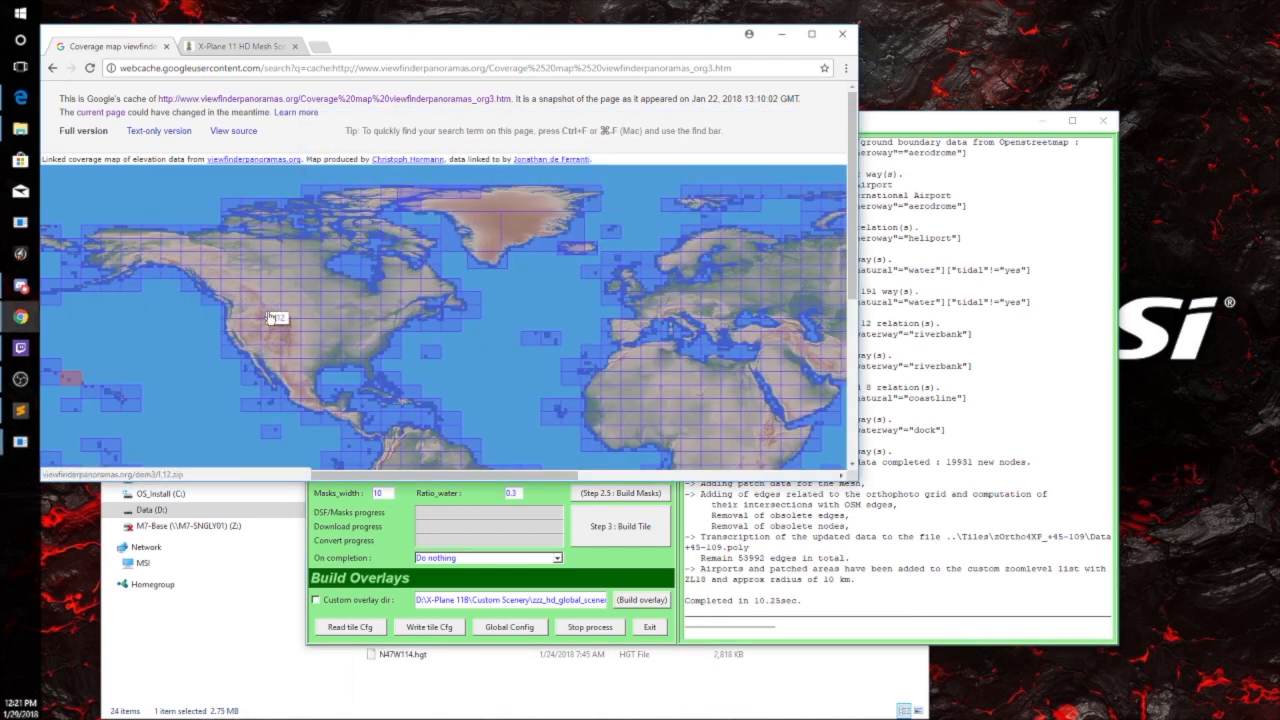
left_click(269, 318)
left_click(89, 68)
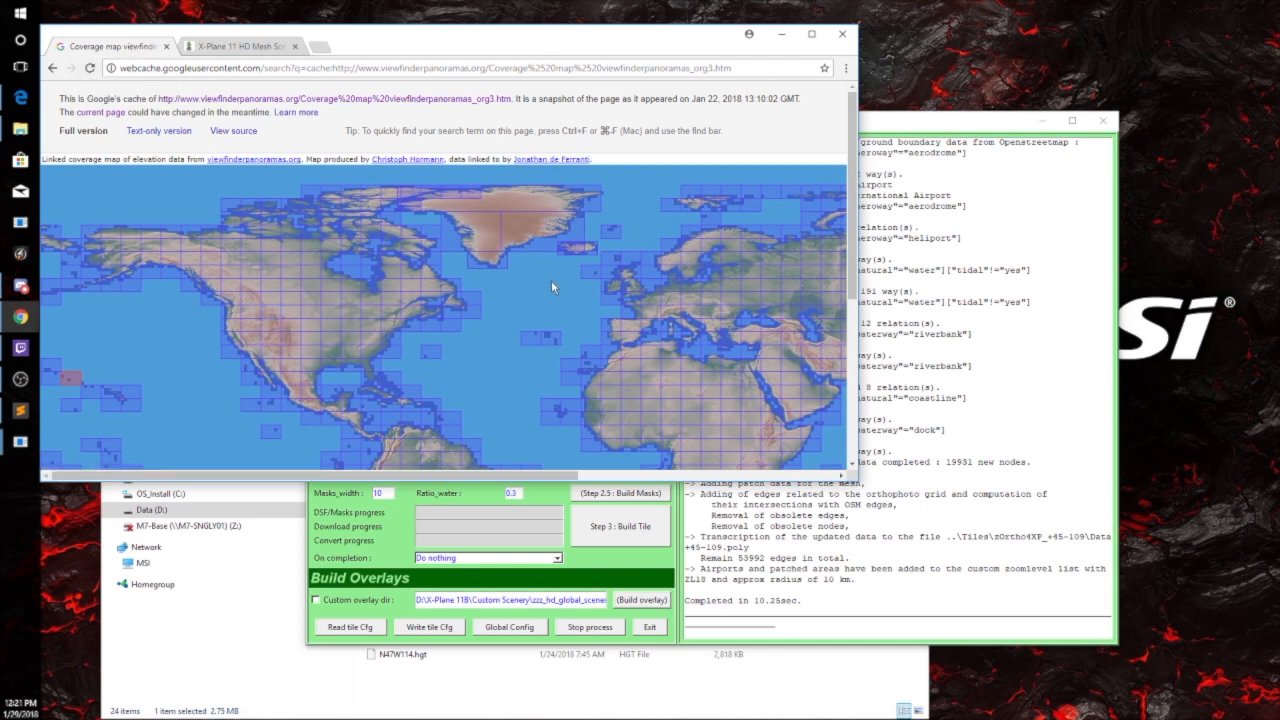
left_click(397, 540)
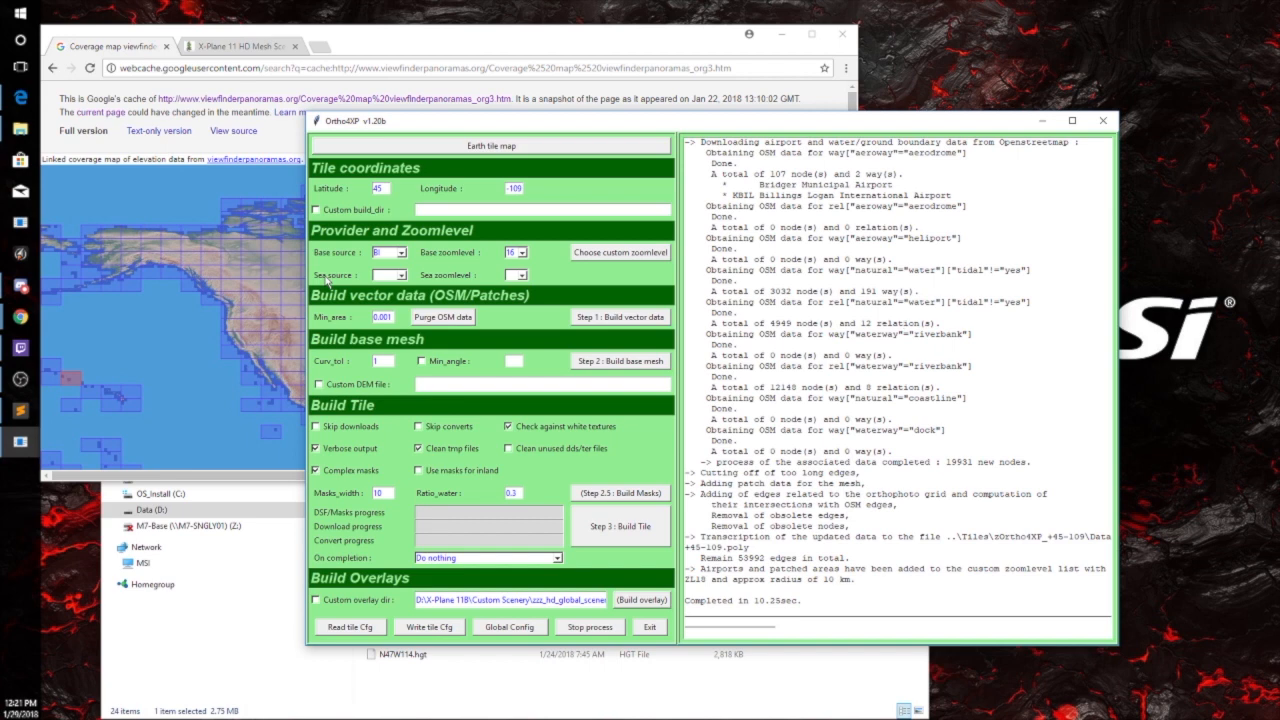
Return to Scenery Tools\Heightmaps on the Data (D:) drive and reopen the L12 folder with its HGT files
left_click(151, 510)
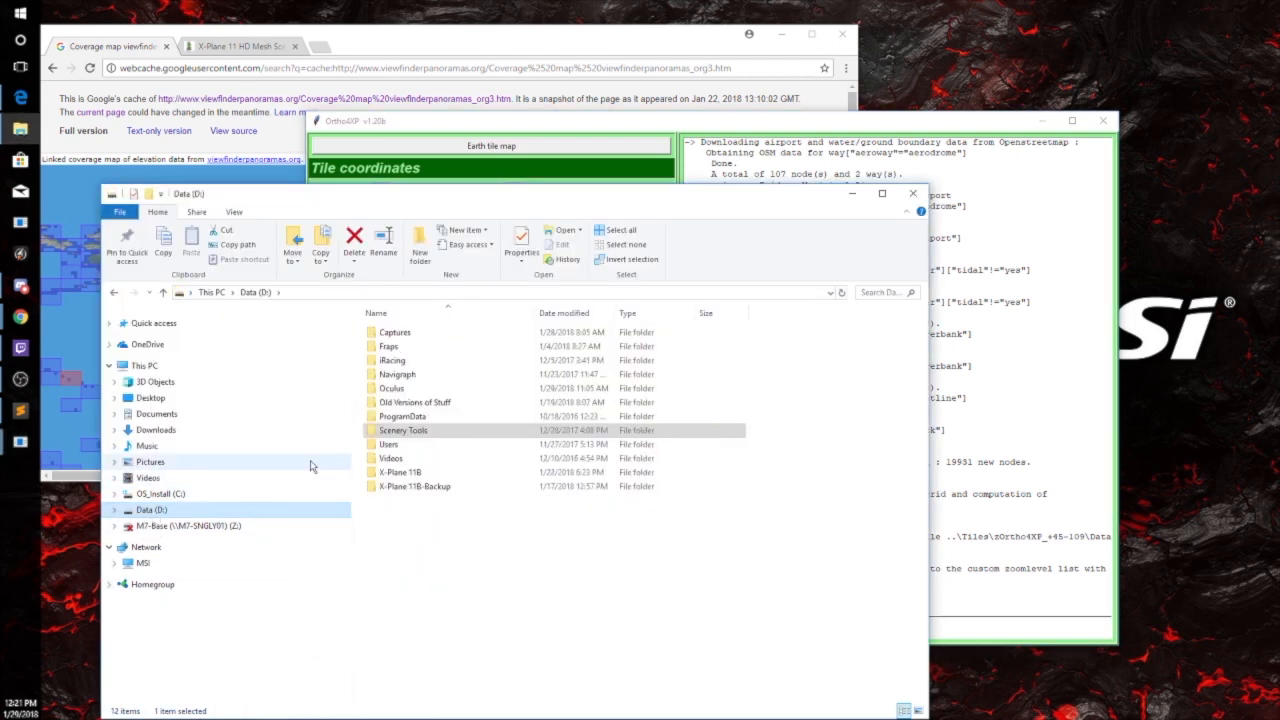
double_click(394, 431)
left_click(386, 362)
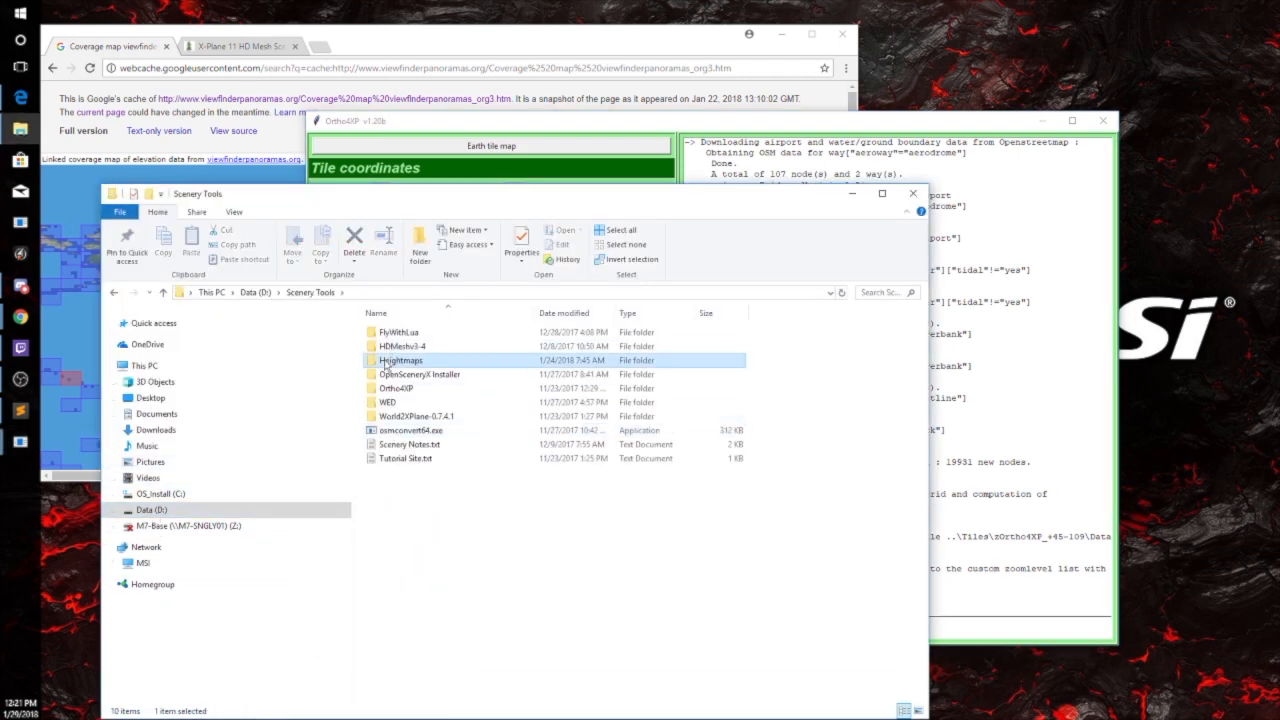
double_click(386, 362)
scroll(440, 440, "down", 3)
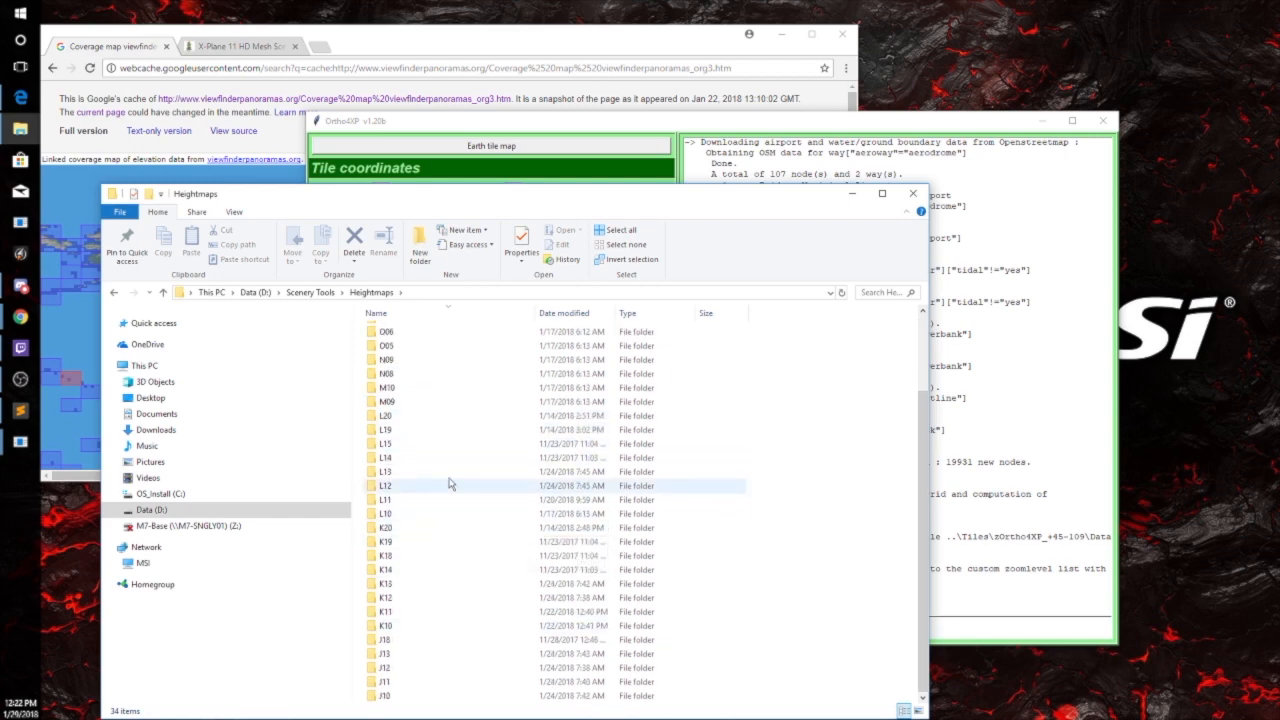
left_click(496, 131)
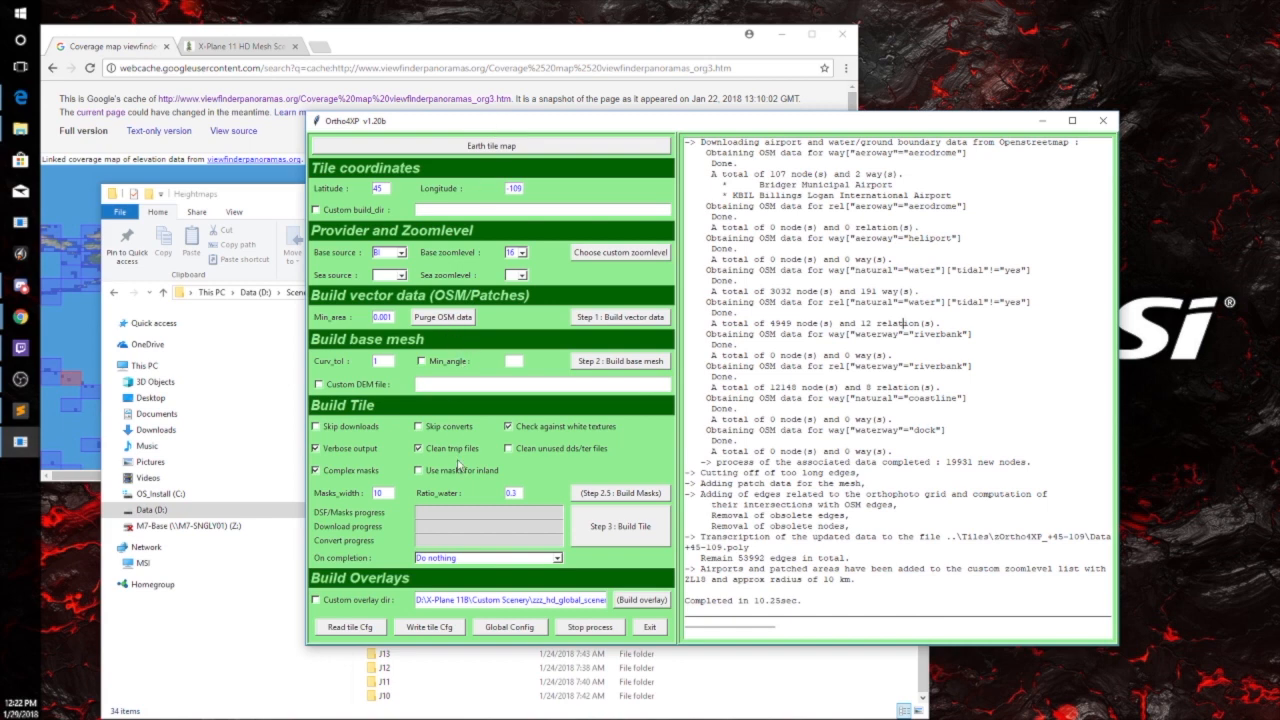
left_click(380, 684)
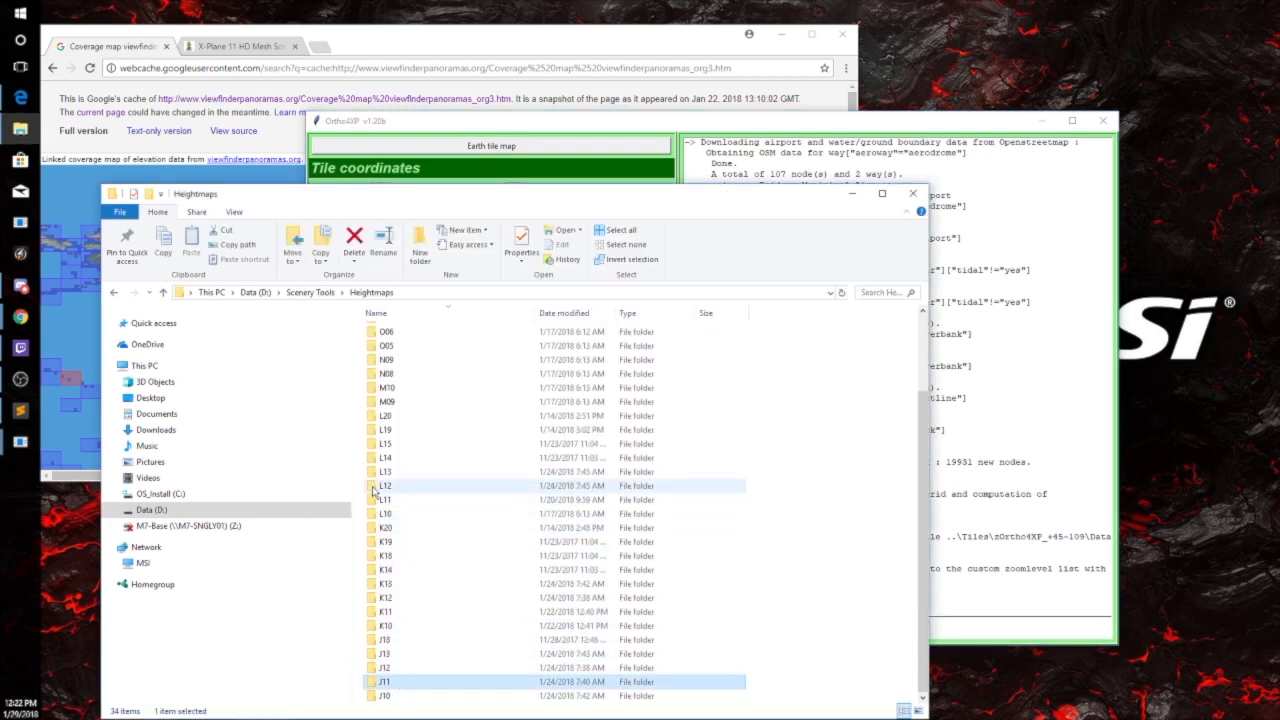
double_click(373, 488)
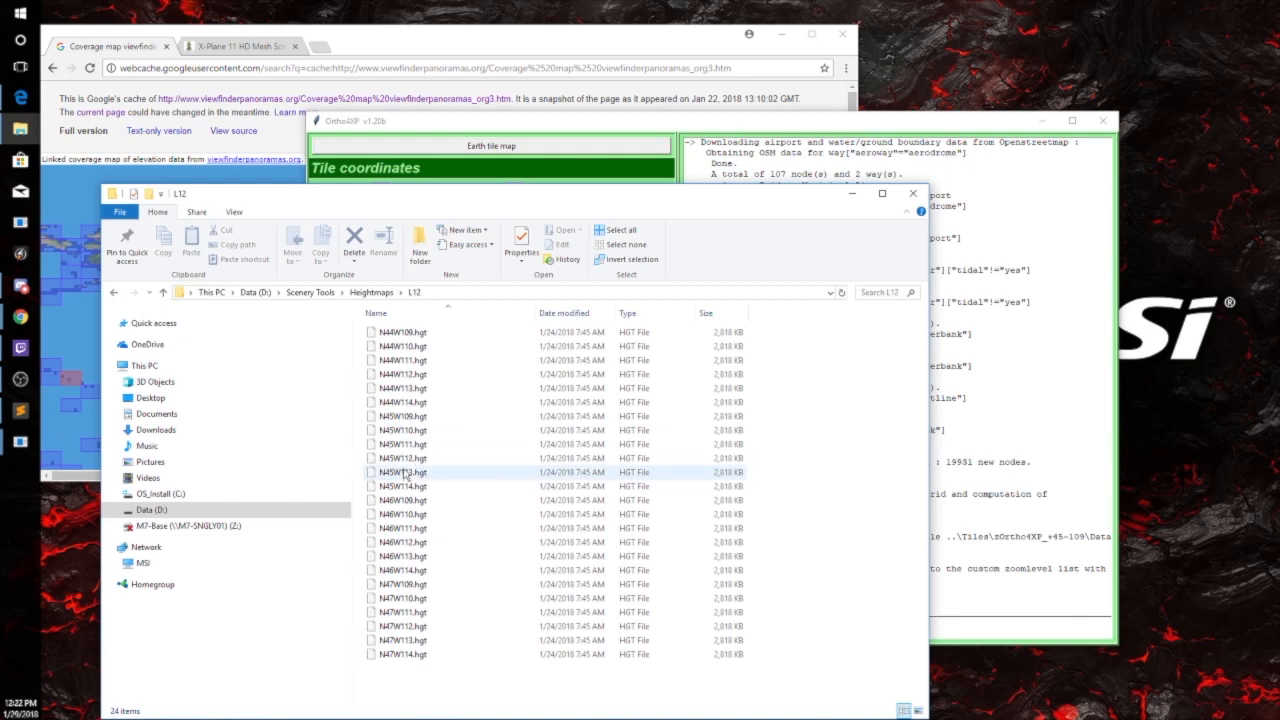
Enable the custom DEM file in Ortho4XP and load N45W109.hgt from Scenery Tools\Heightmaps\L12
left_click(398, 129)
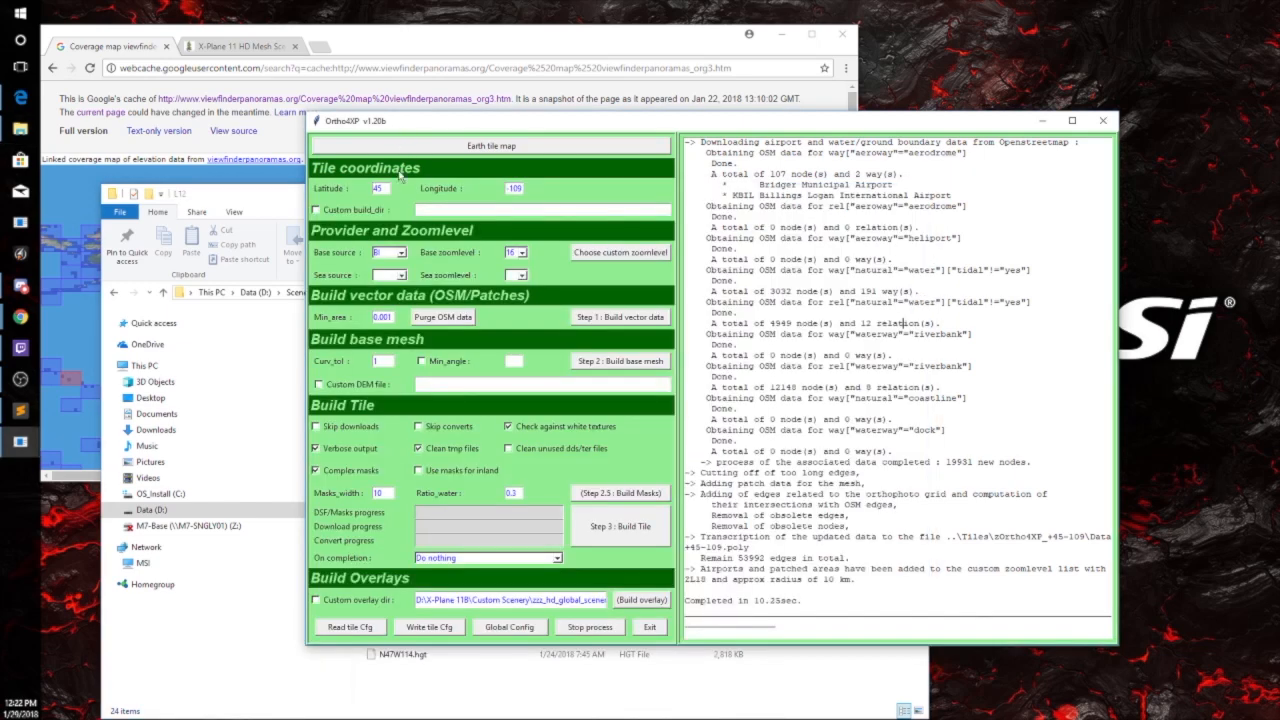
left_click(283, 199)
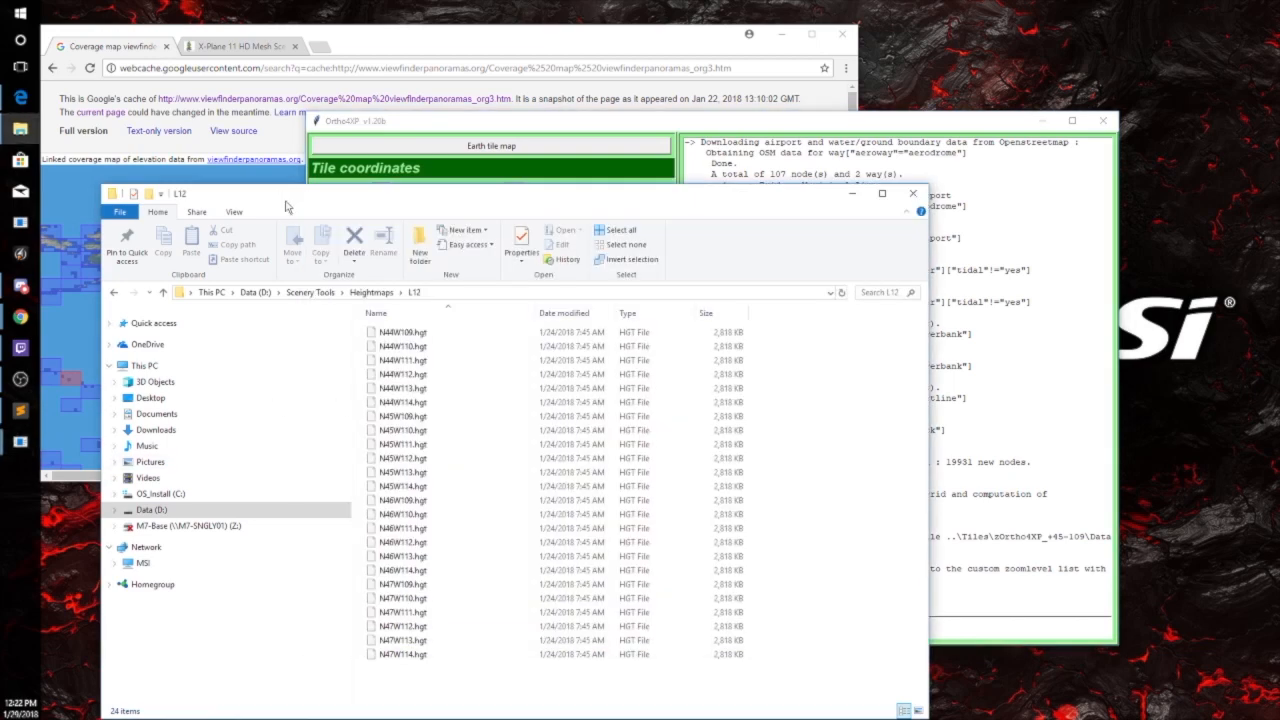
left_click(404, 130)
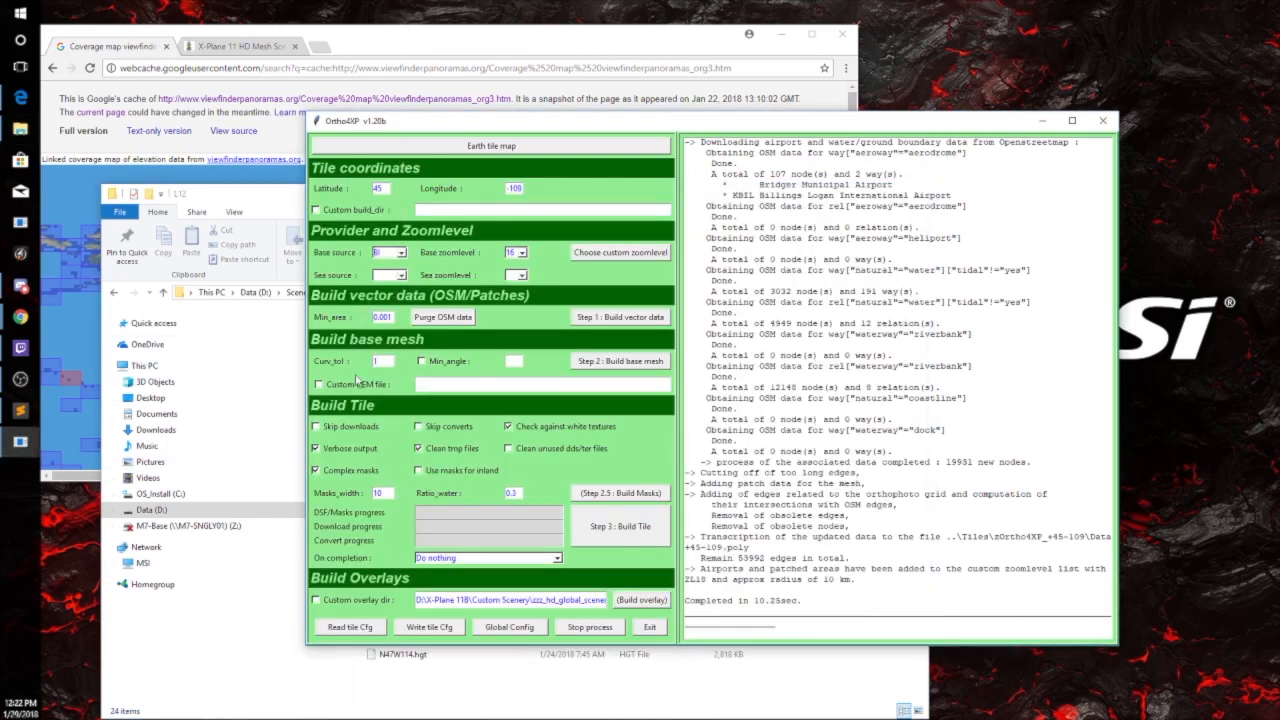
left_click(320, 385)
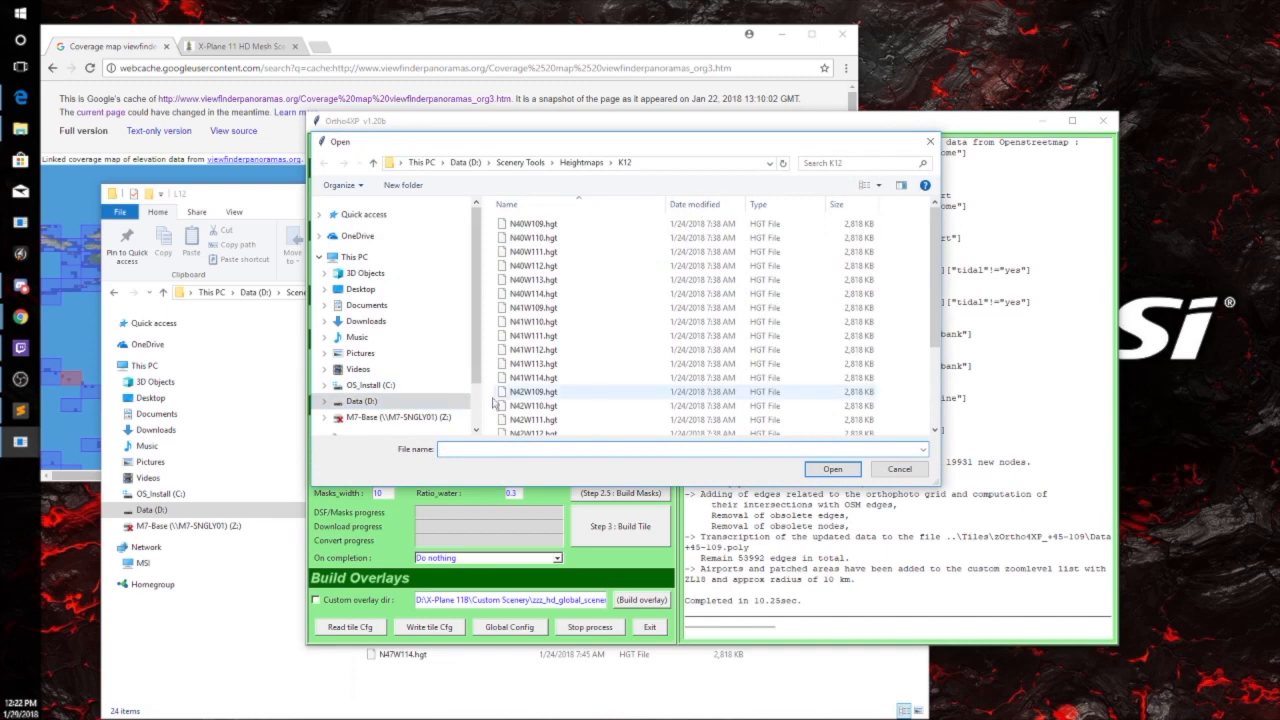
scroll(537, 374, "down", 3)
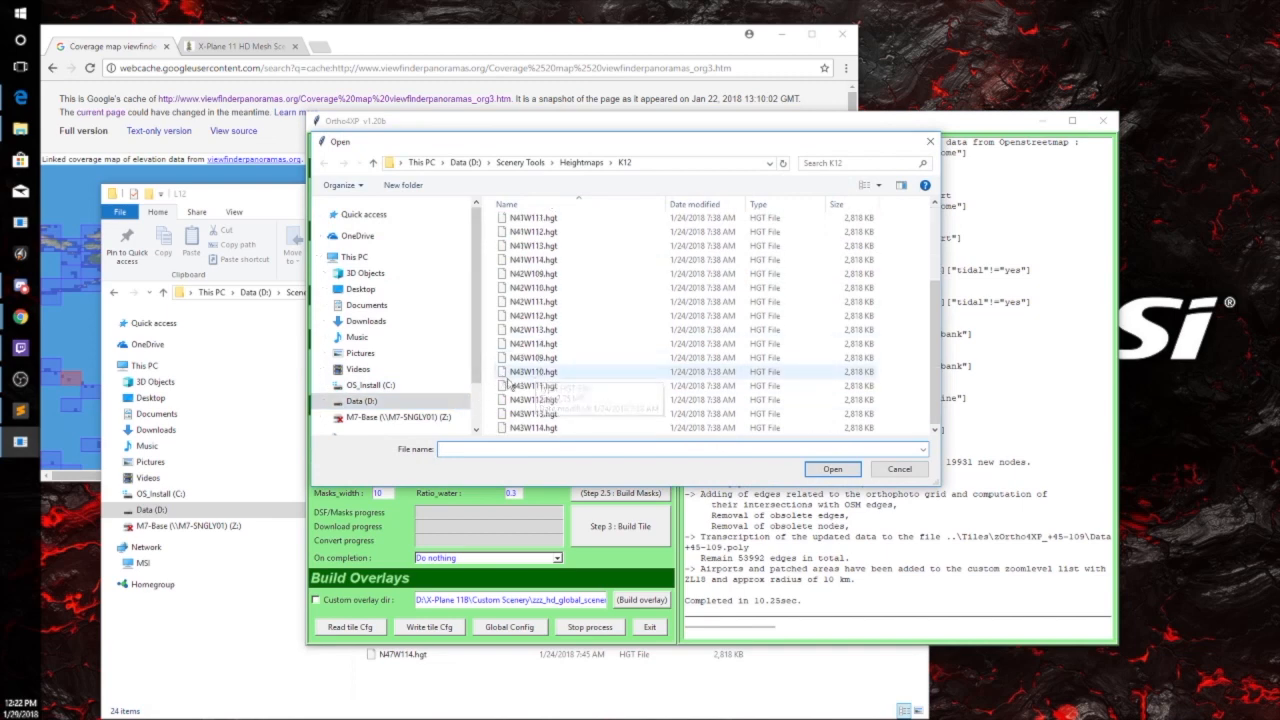
left_click(590, 163)
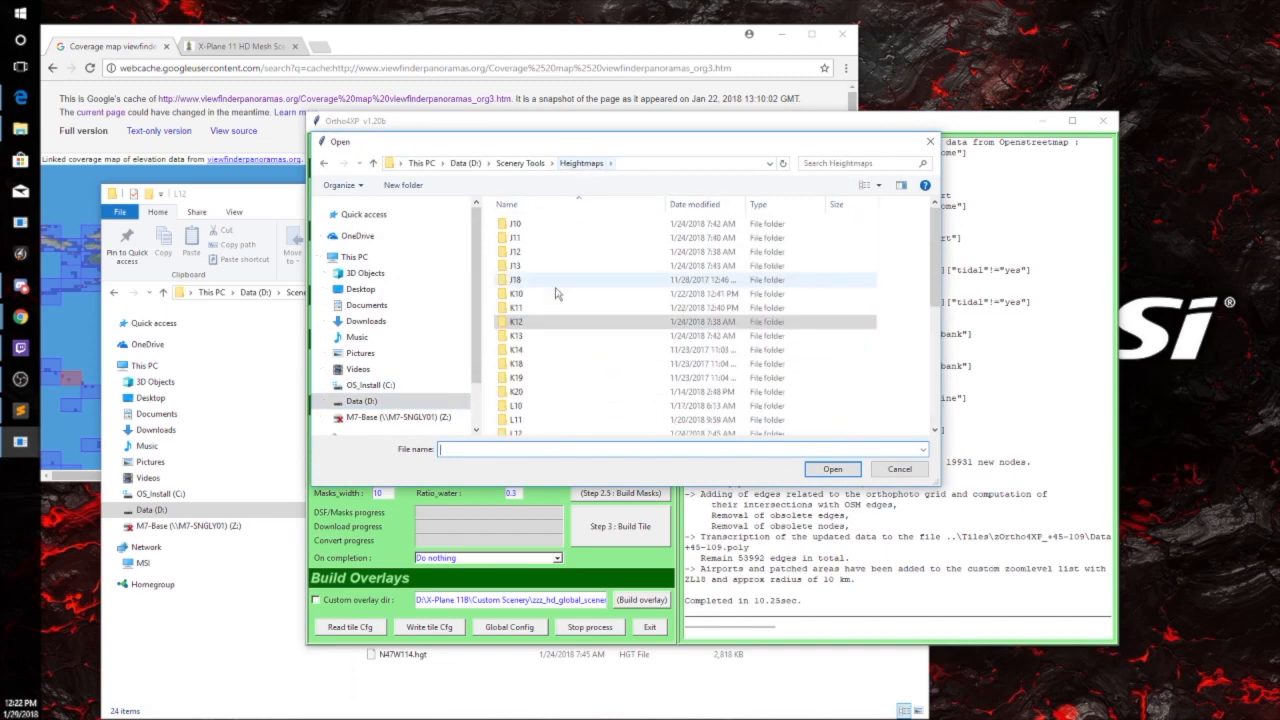
scroll(525, 375, "down", 1)
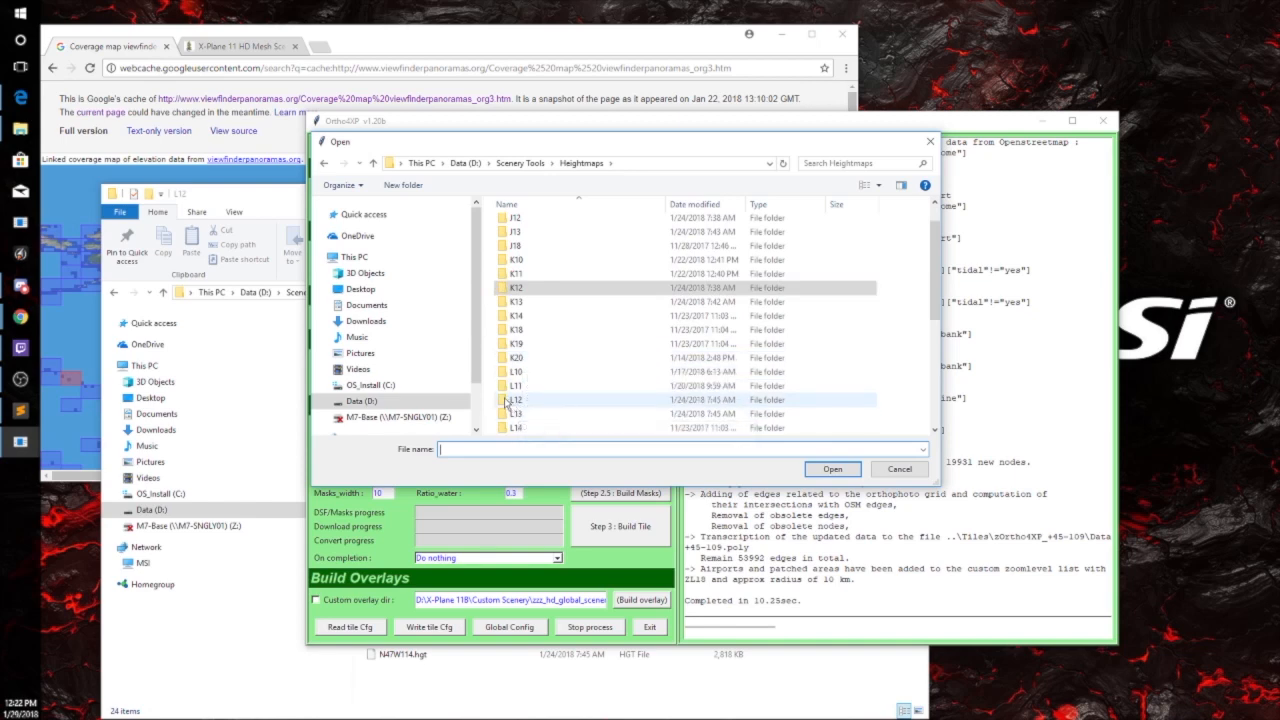
double_click(516, 400)
double_click(521, 308)
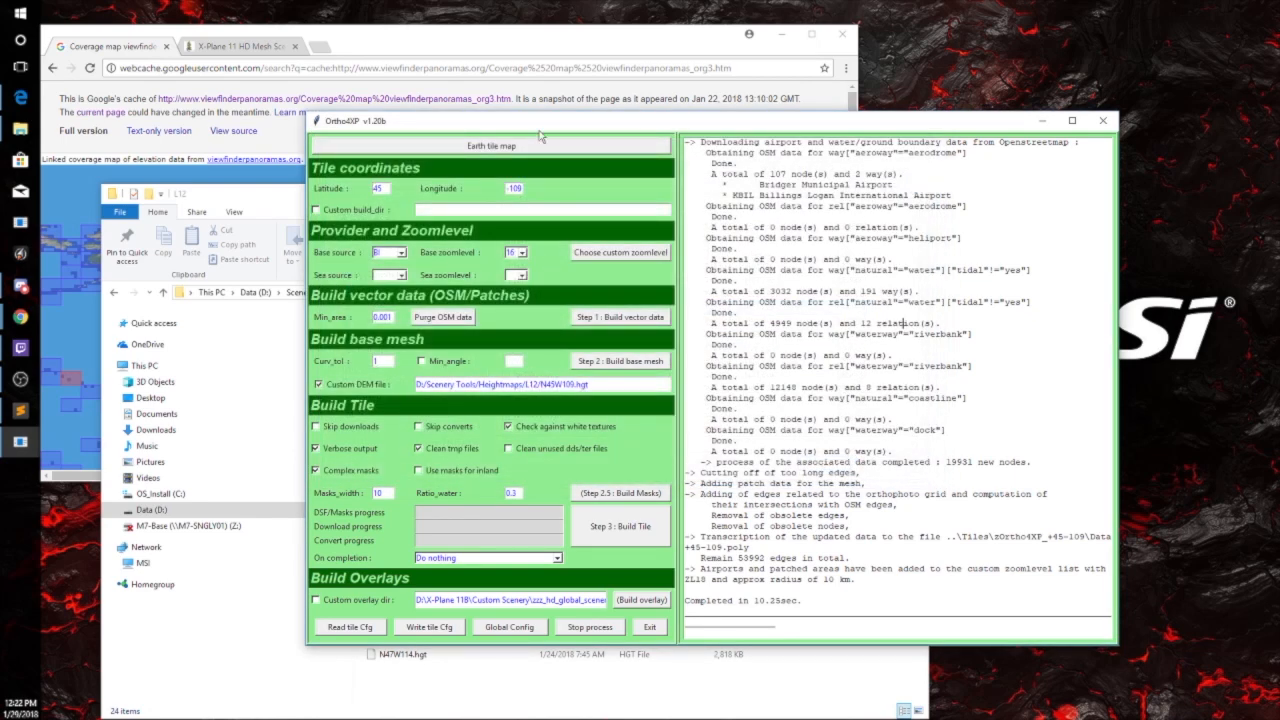
Build the base mesh for the tile and highlight the mesh triangle count in the log
left_click_drag(537, 127, 380, 98)
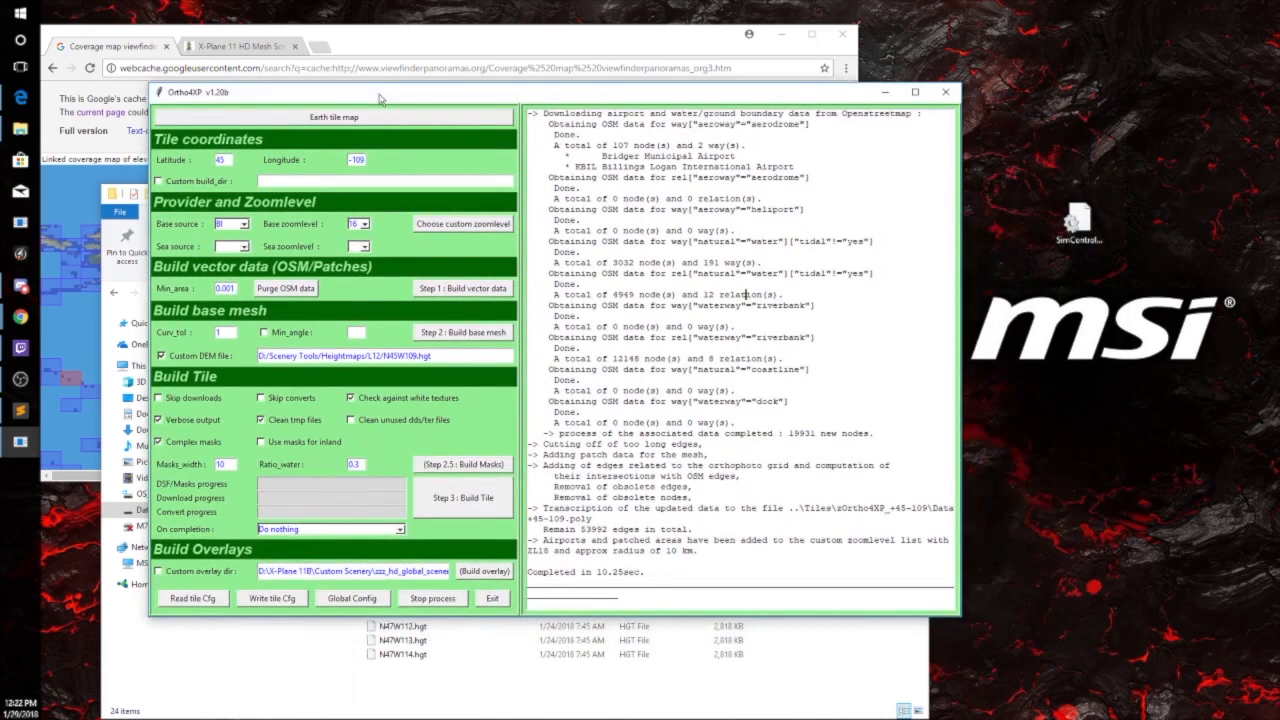
left_click(226, 332)
left_click(461, 340)
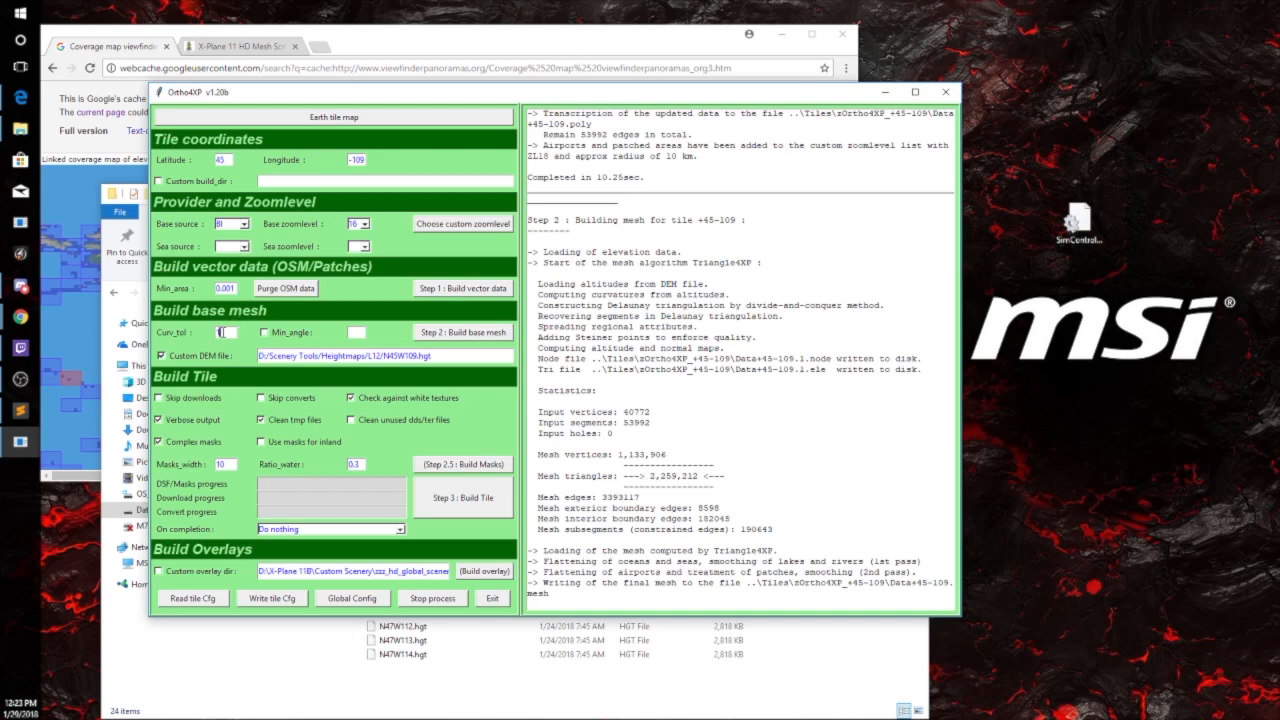
left_click_drag(650, 476, 698, 477)
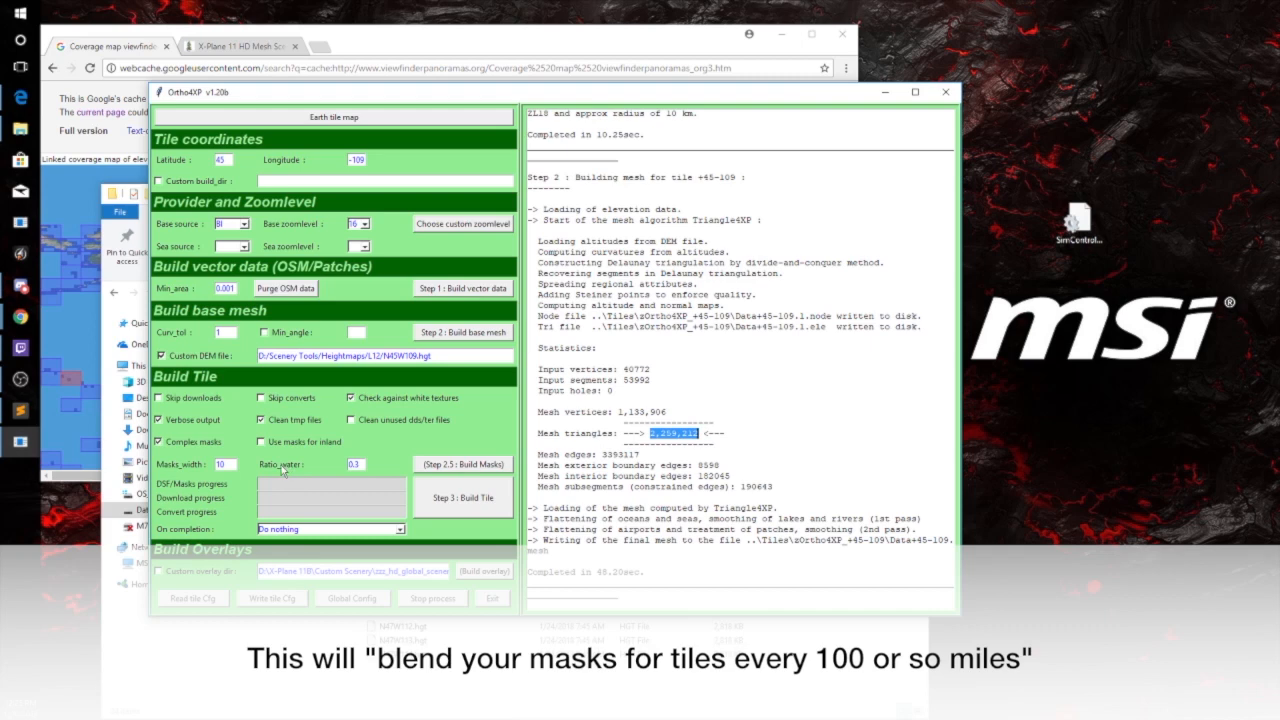
Check the water ratio setting and build the masks for the tile
left_click(363, 464)
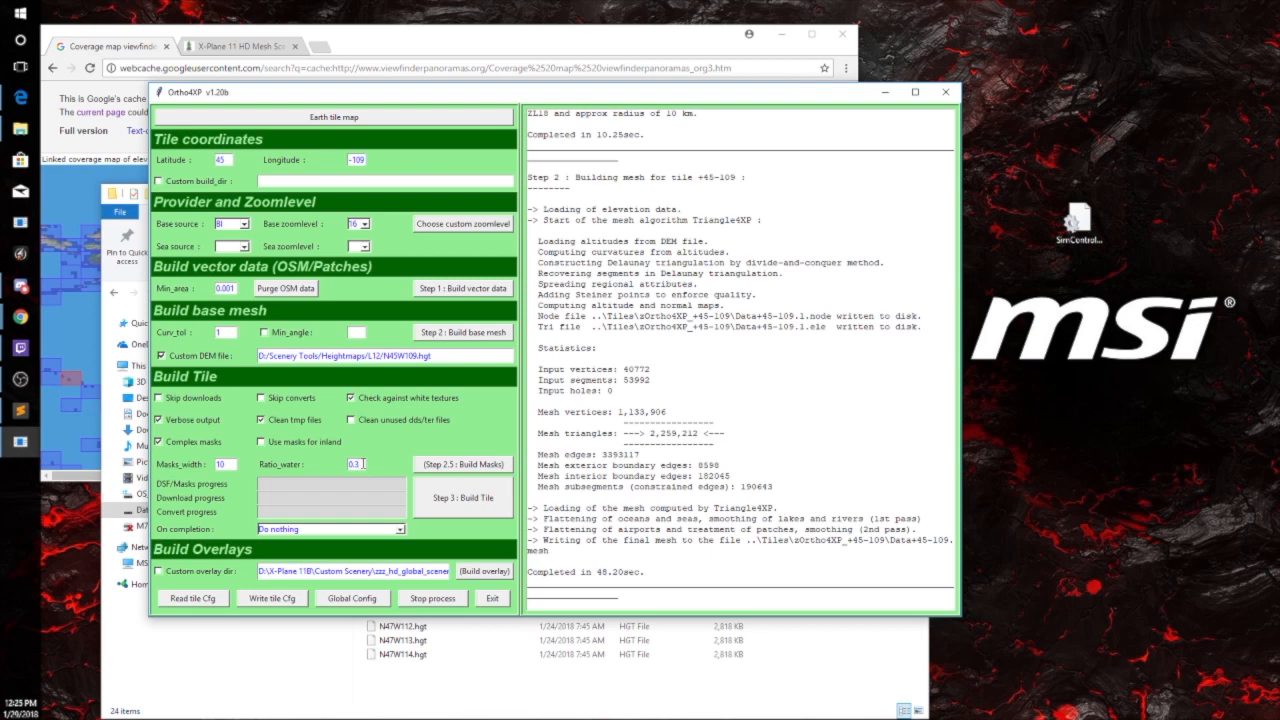
left_click(450, 466)
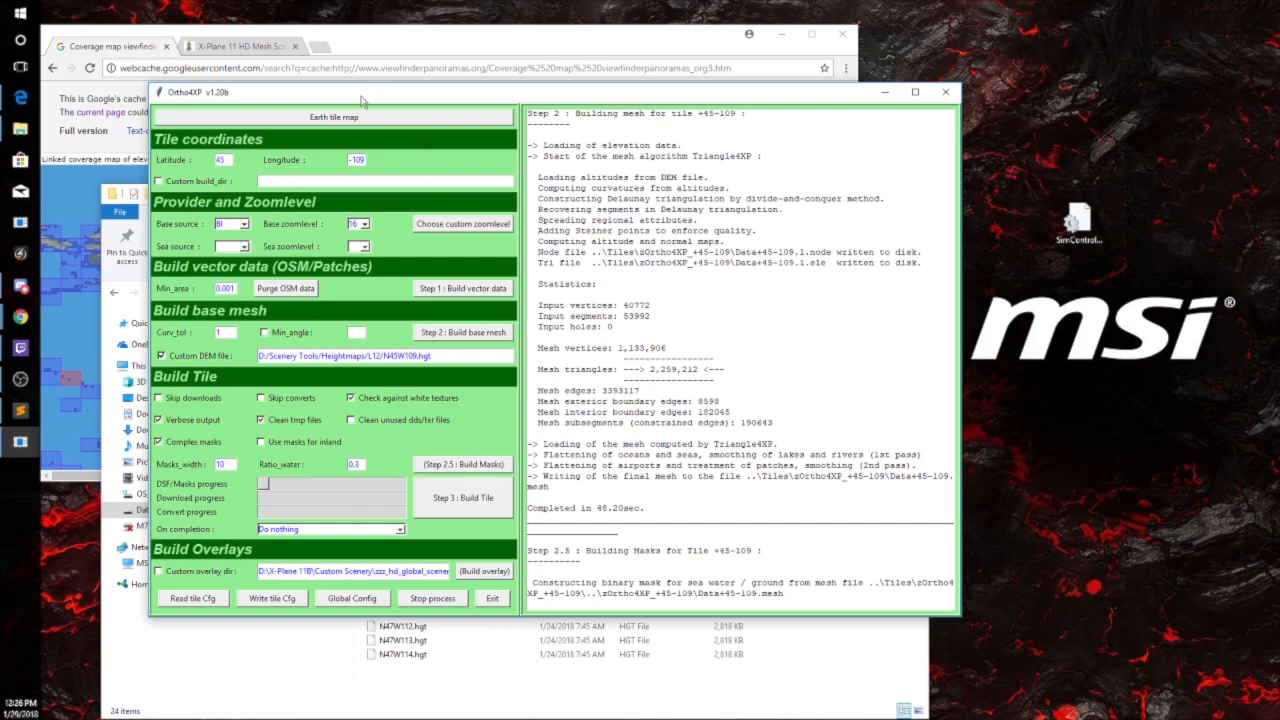
left_click_drag(362, 100, 299, 42)
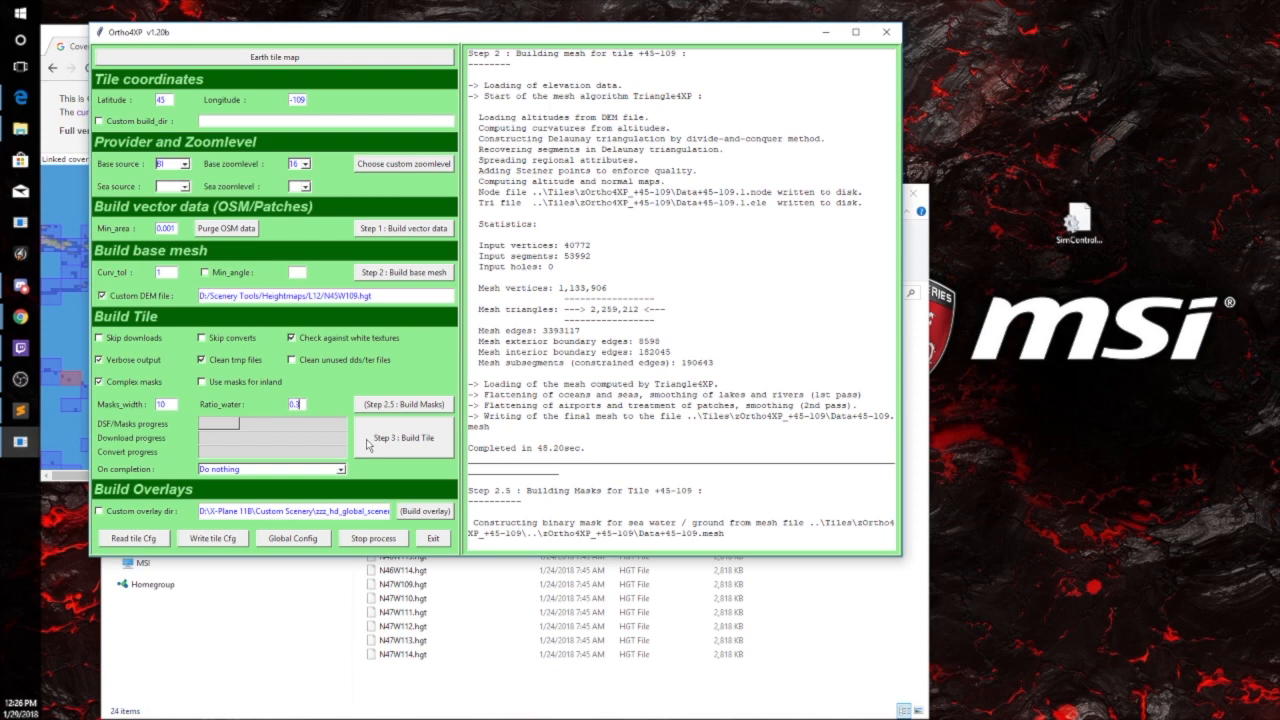
Browse to Scenery Tools\Ortho4XP\Orthophotos on the Data (D:) drive, examine the +40-074 tile folder, and return to the Ortho4XP folder
left_click(409, 680)
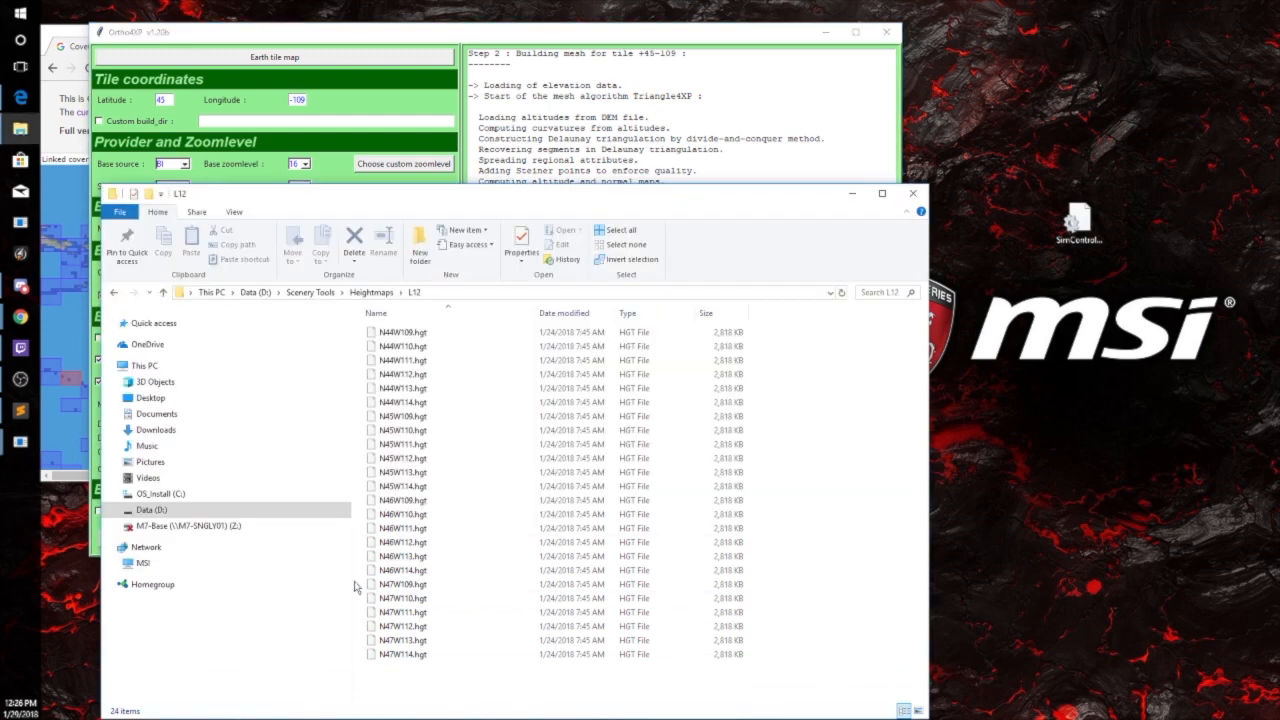
left_click(157, 514)
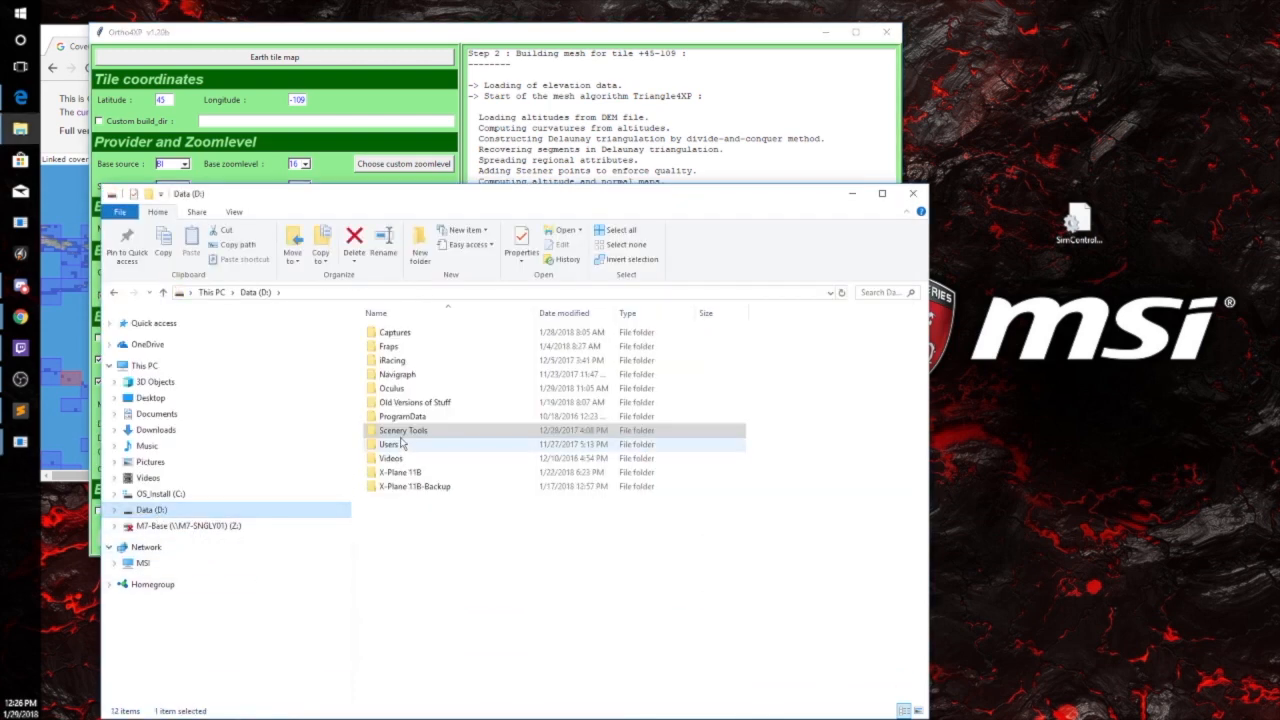
left_click(115, 294)
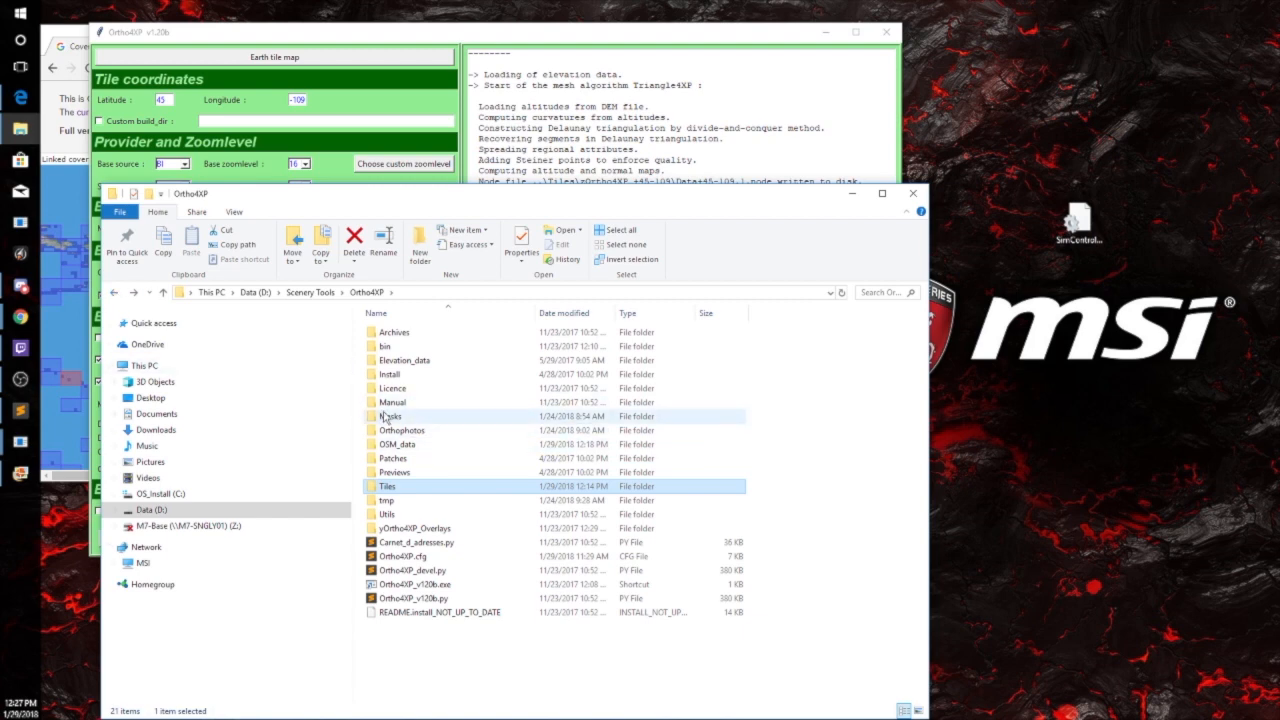
double_click(380, 434)
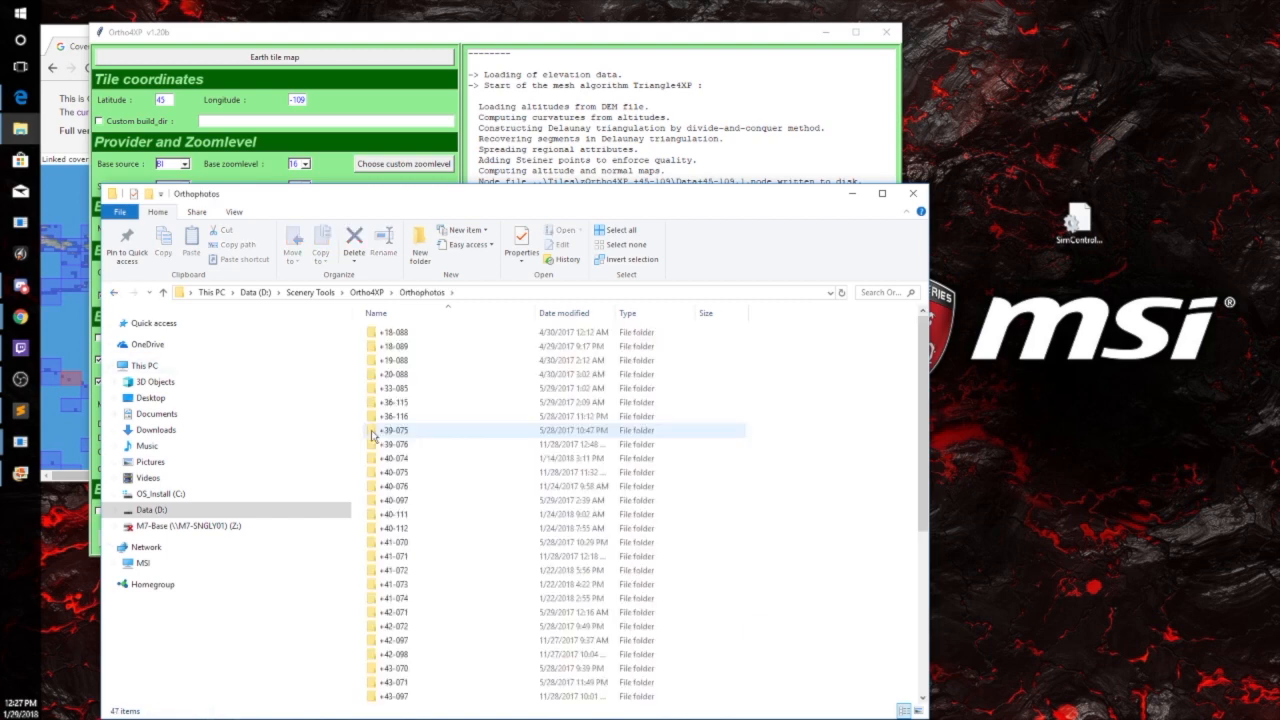
double_click(378, 460)
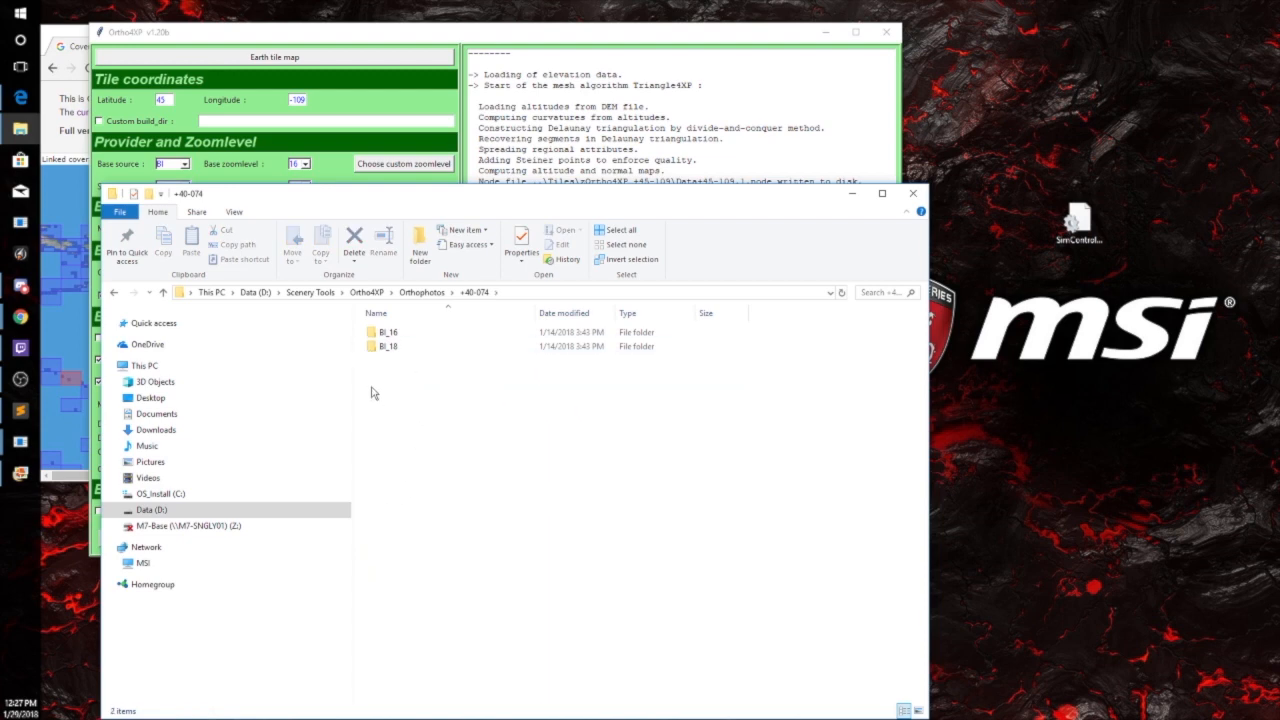
left_click(115, 292)
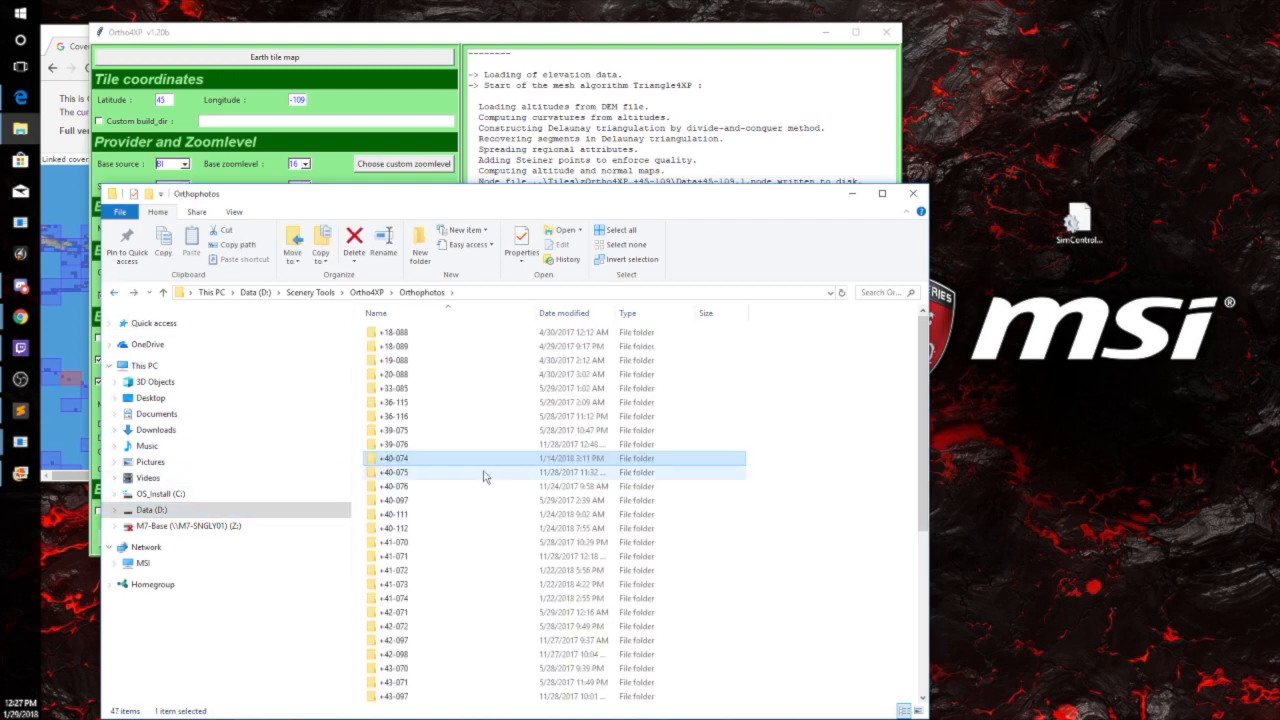
left_click(114, 293)
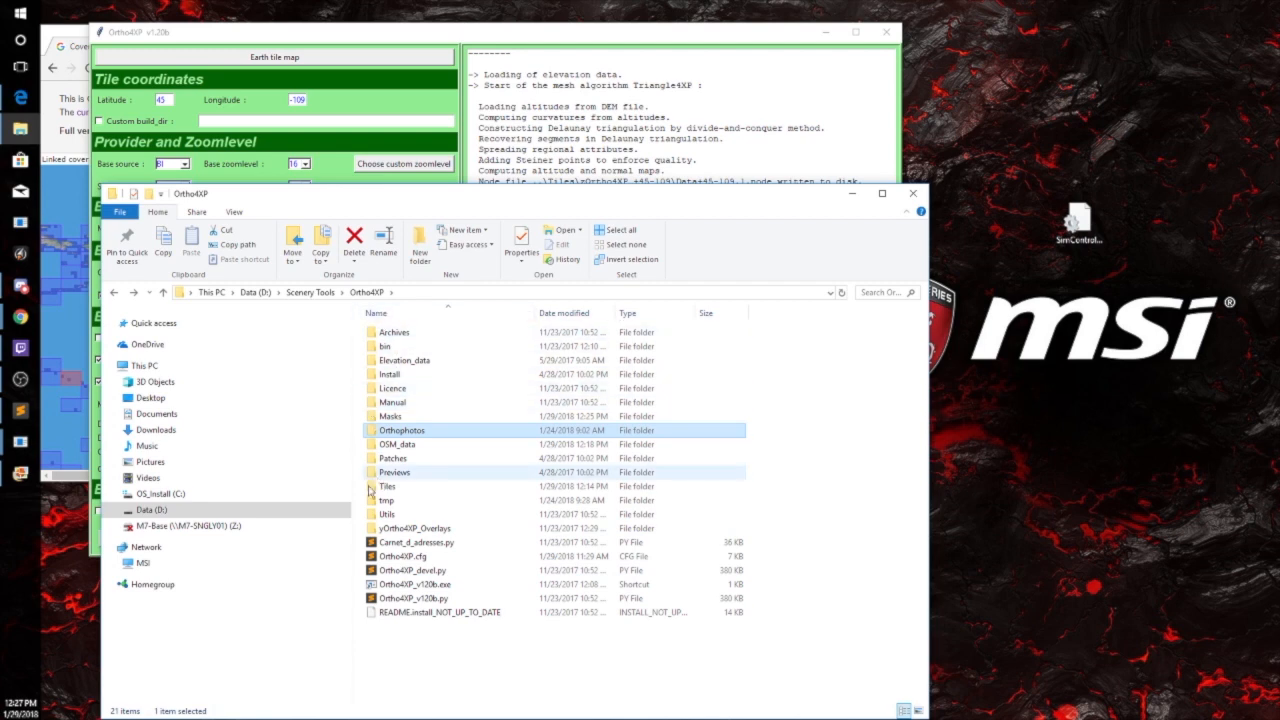
Open the +40-112 tile in the Orthophotos folder and examine the images in its BI_16 and BI_18 subfolders
double_click(378, 432)
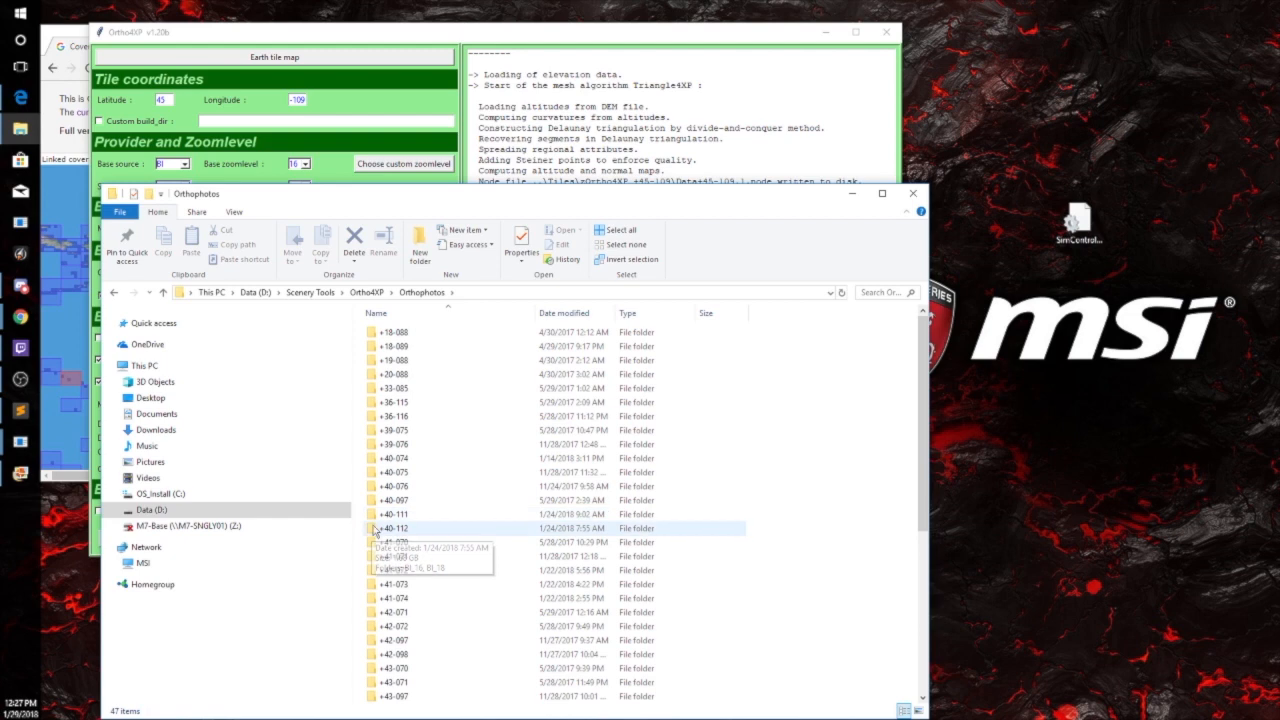
double_click(372, 531)
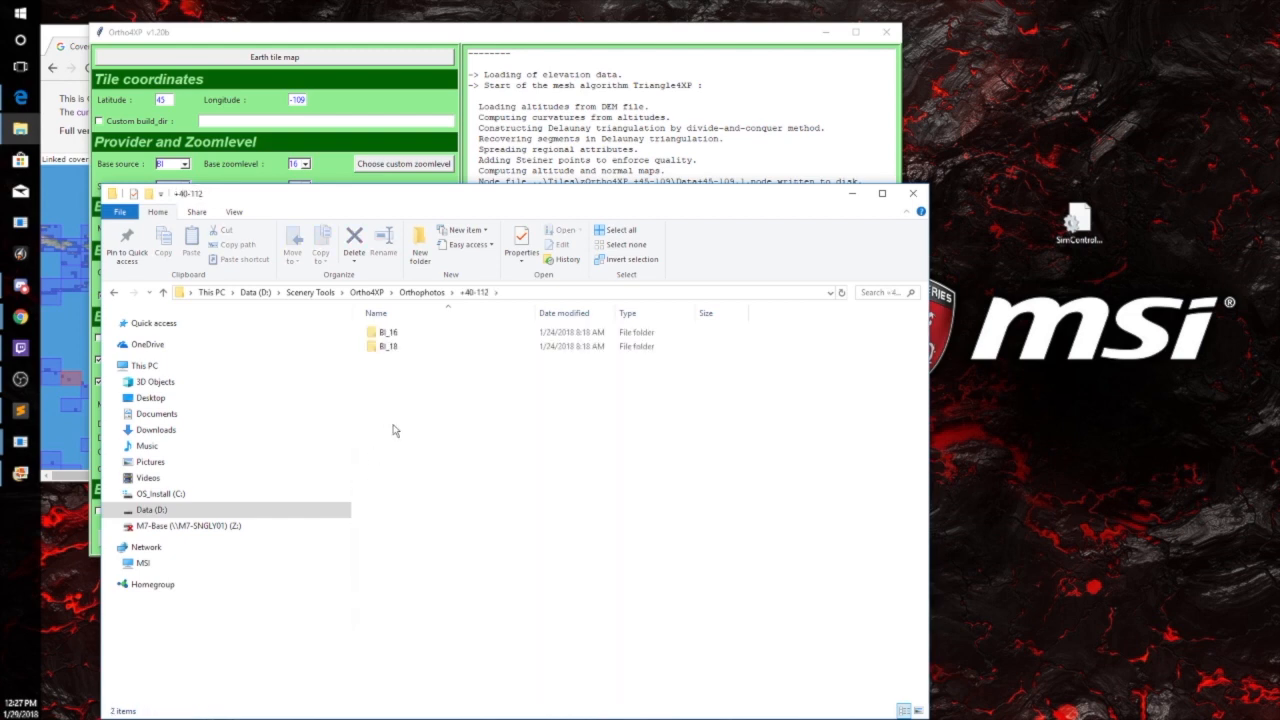
left_click(372, 336)
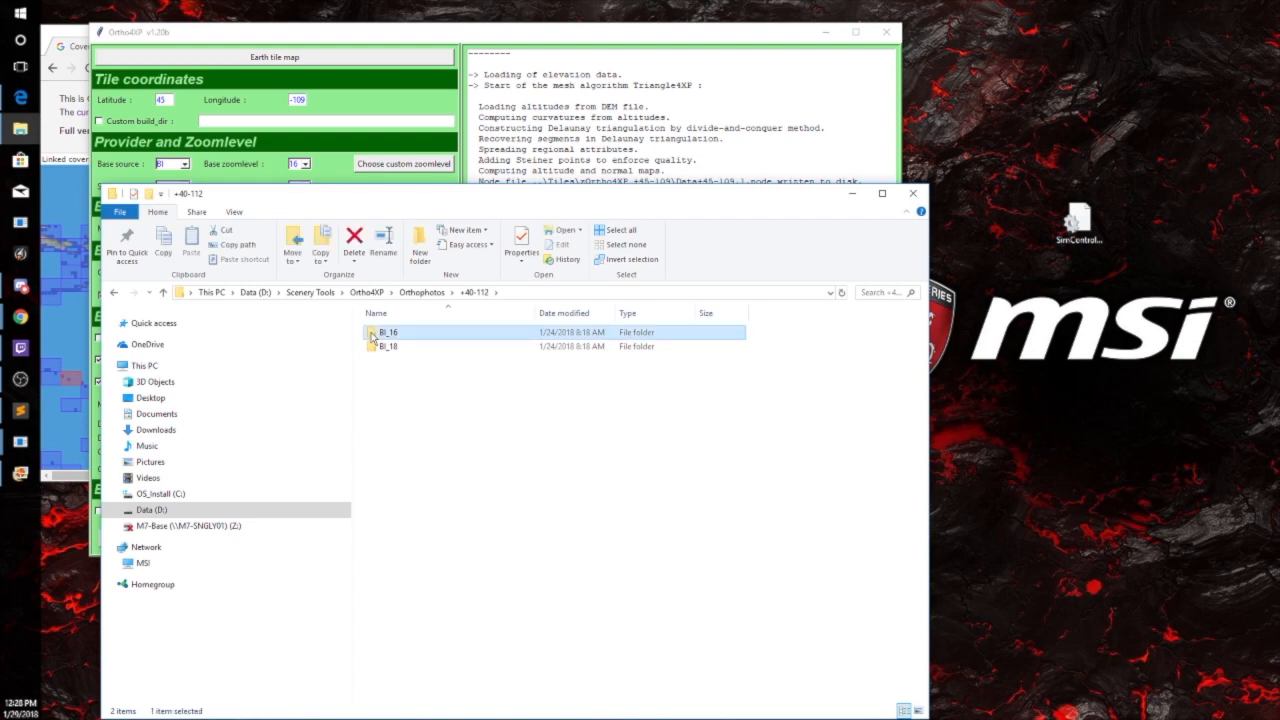
left_click(371, 347)
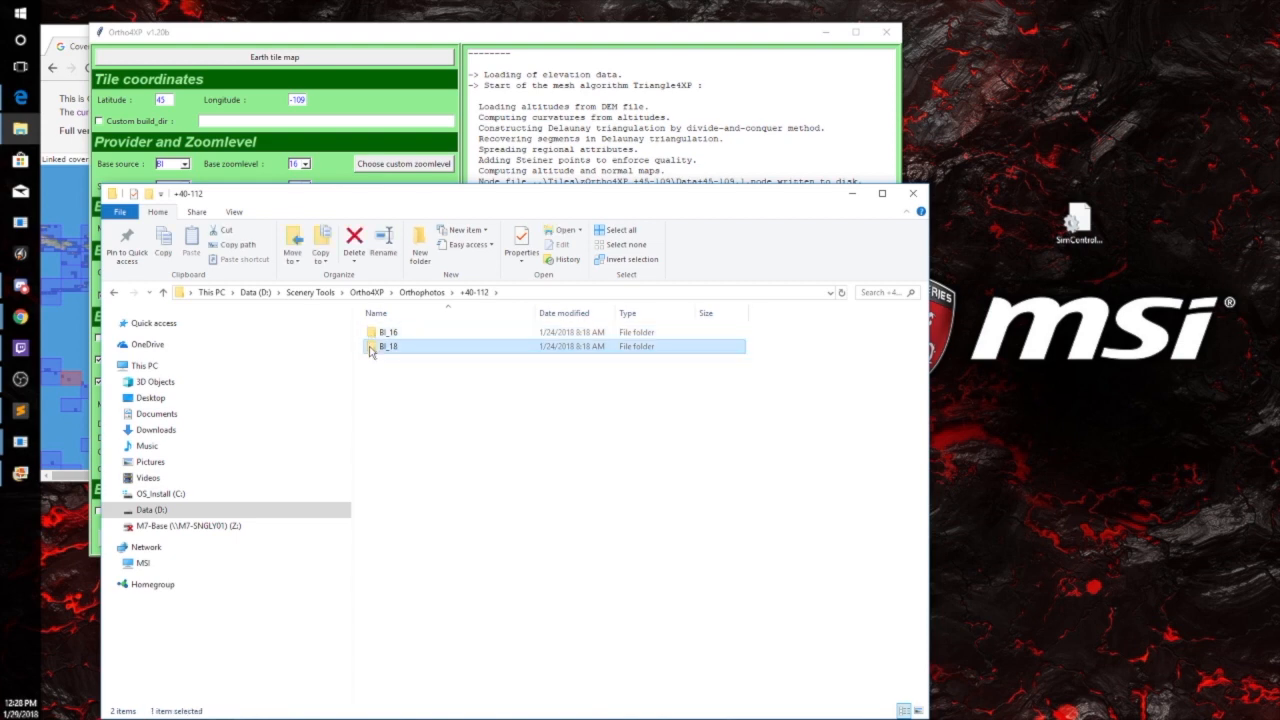
double_click(379, 335)
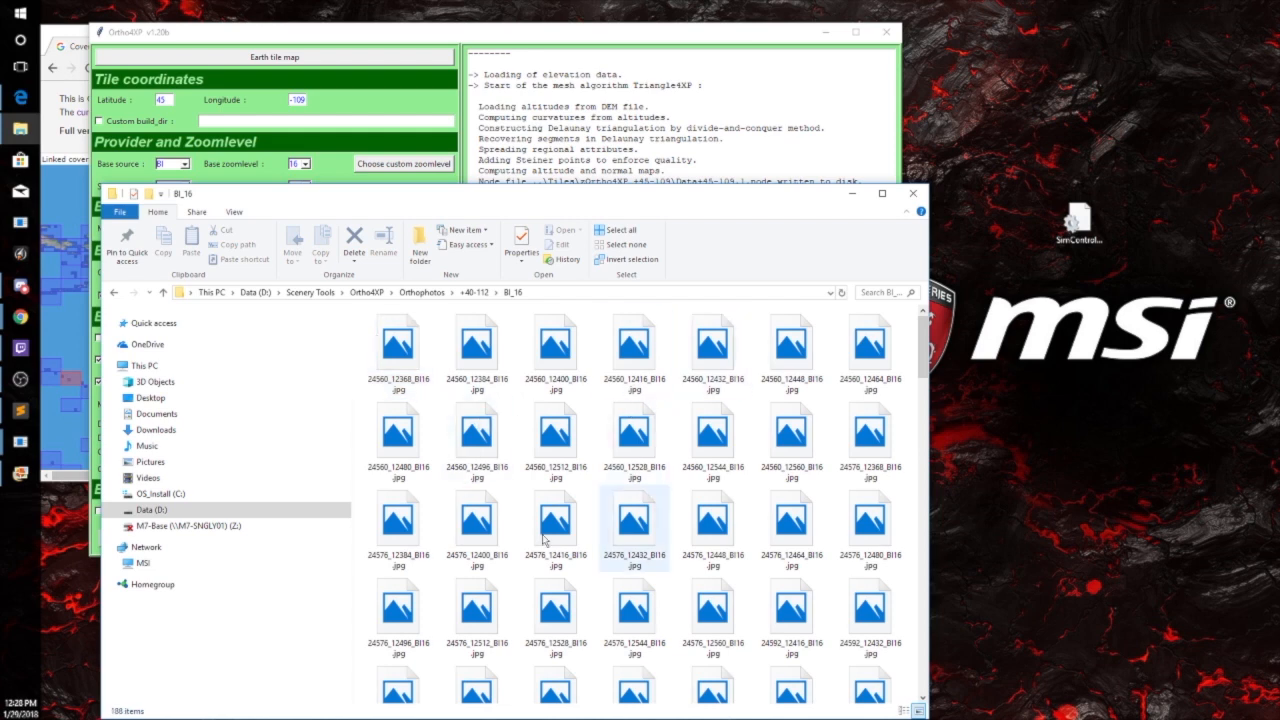
scroll(578, 563, "down", 2)
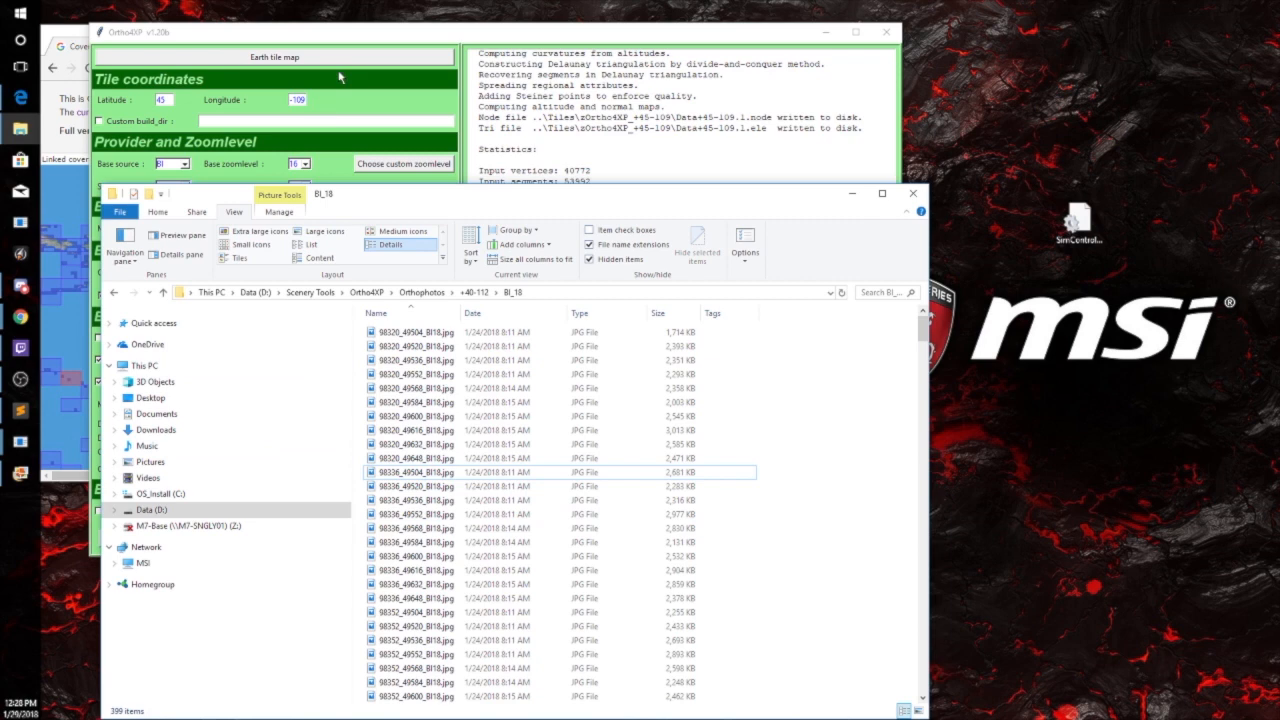
Return to Ortho4XP, check the finished mask log, and start building the tile
left_click(334, 40)
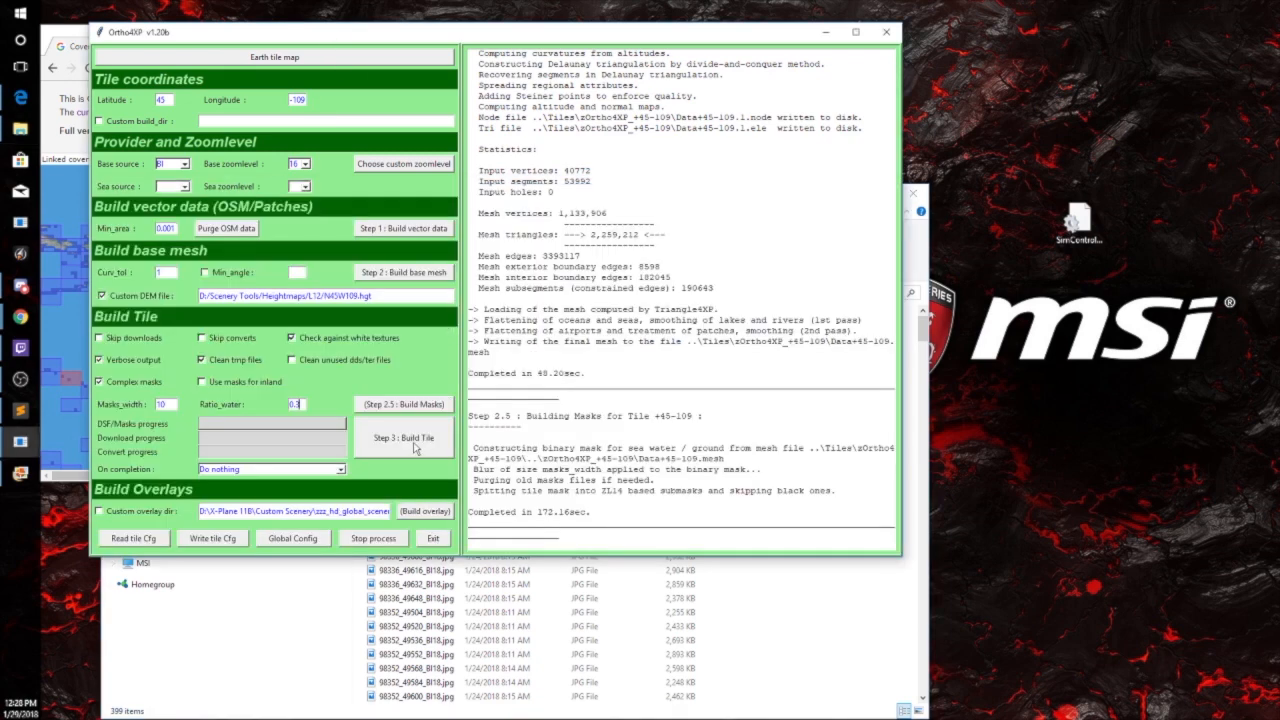
left_click_drag(541, 511, 554, 511)
left_click(427, 441)
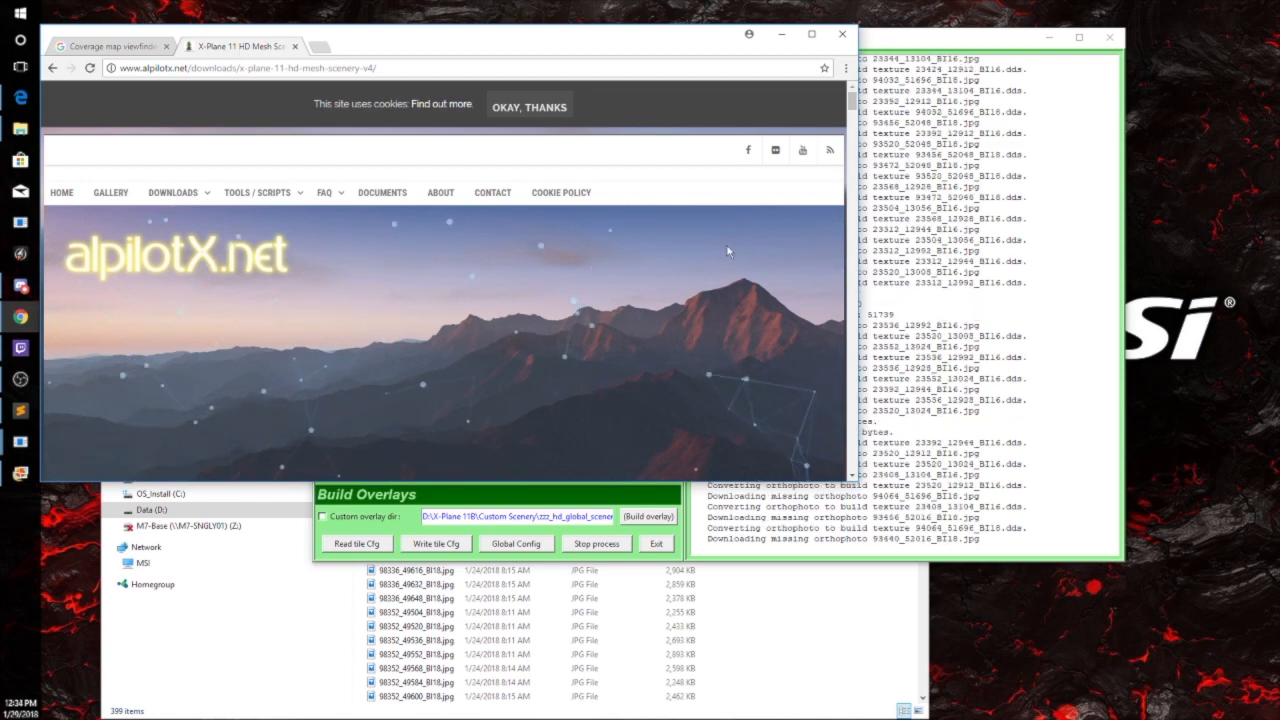
Switch to the browser and examine the X-Plane 11 HD Mesh Scenery v4 page on alpilotx.net
left_click(544, 488)
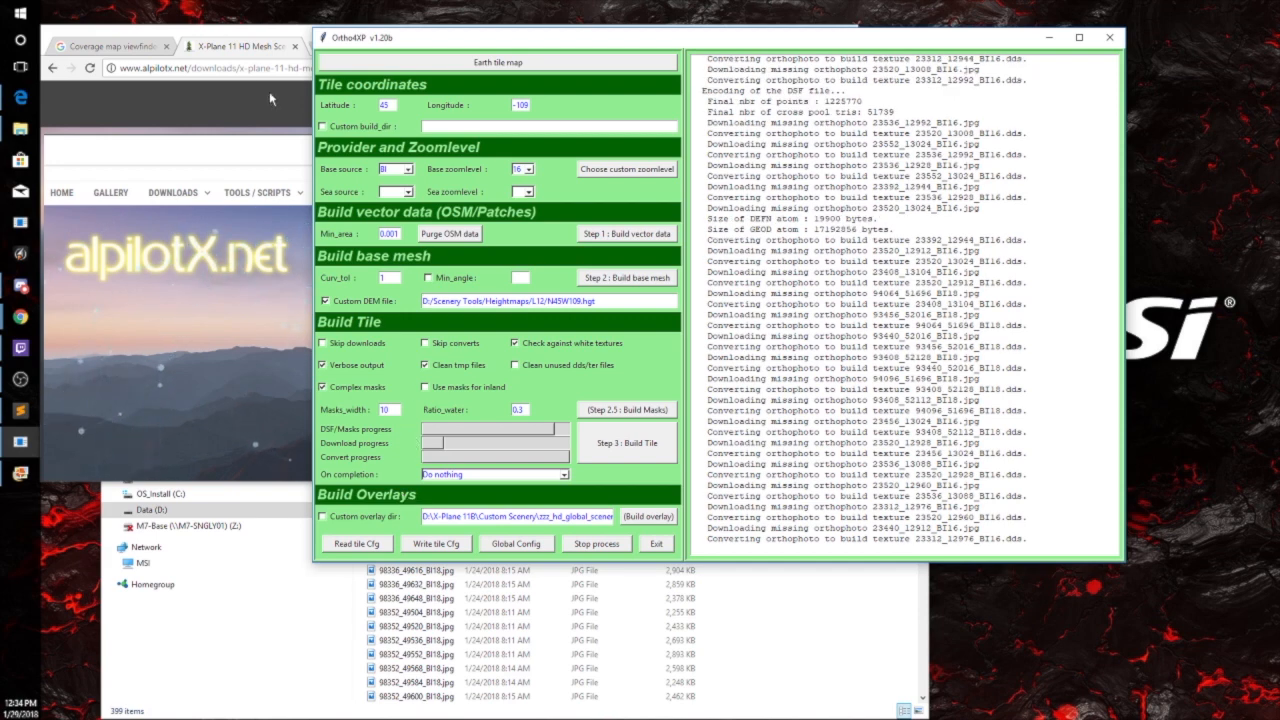
left_click(241, 47)
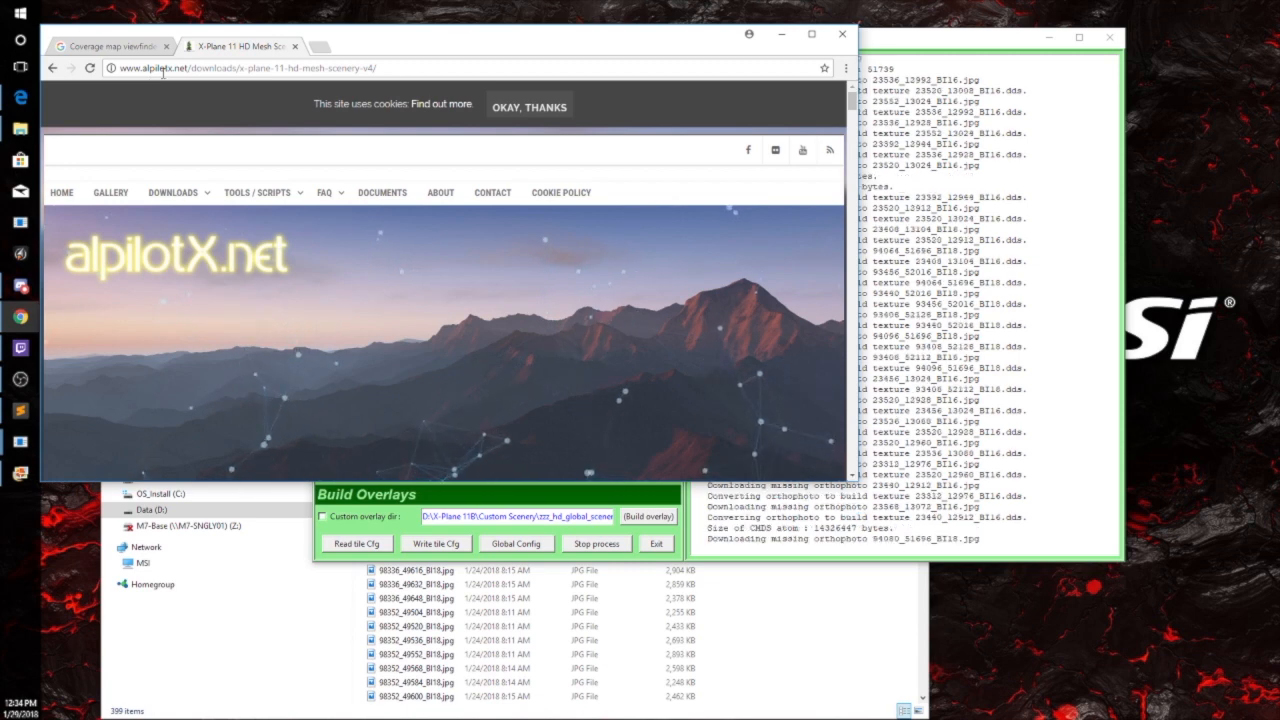
scroll(310, 215, "down", 3)
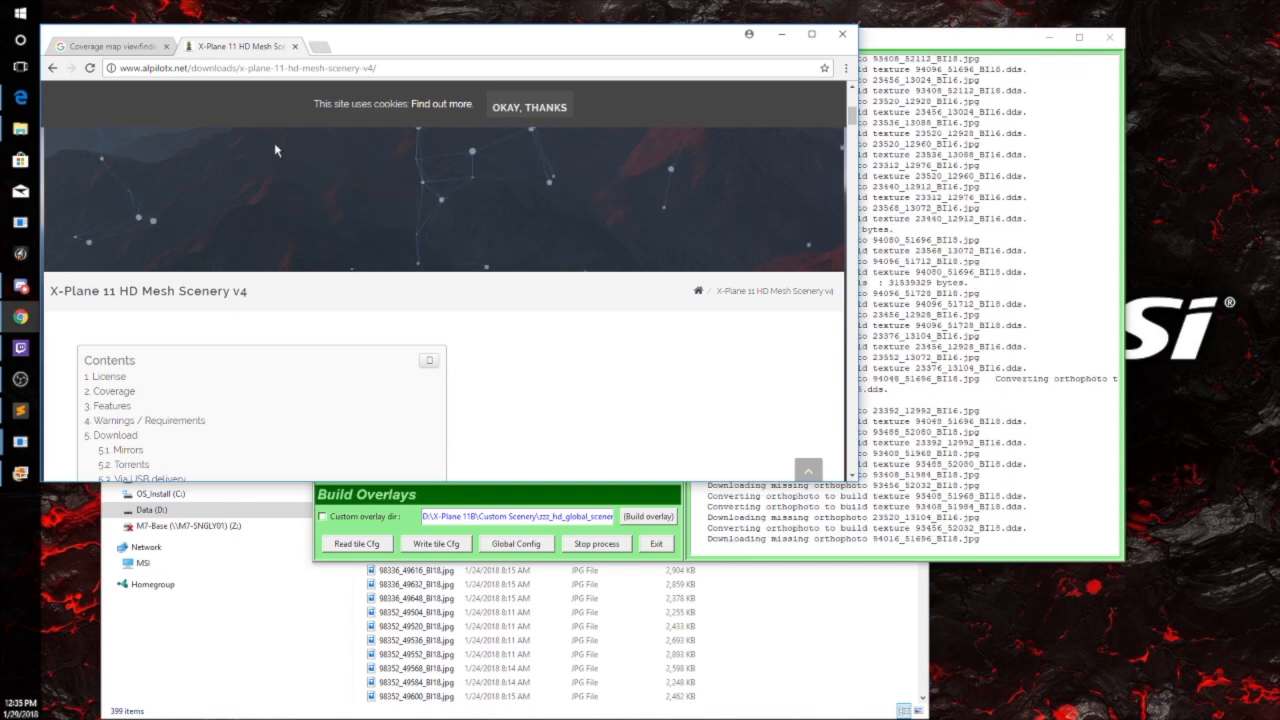
left_click(274, 67)
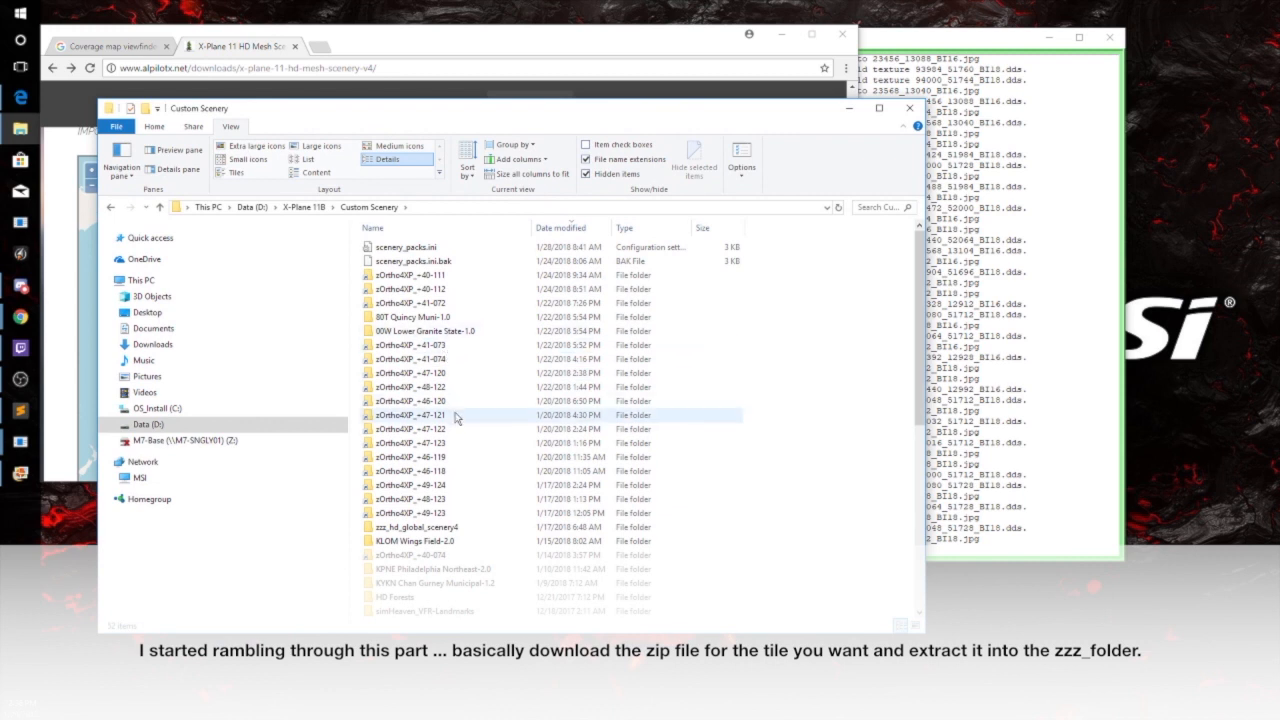
Open the zzz_hd_global_scenery4 folder inside X-Plane 11B\Custom Scenery
scroll(380, 370, "down", 1)
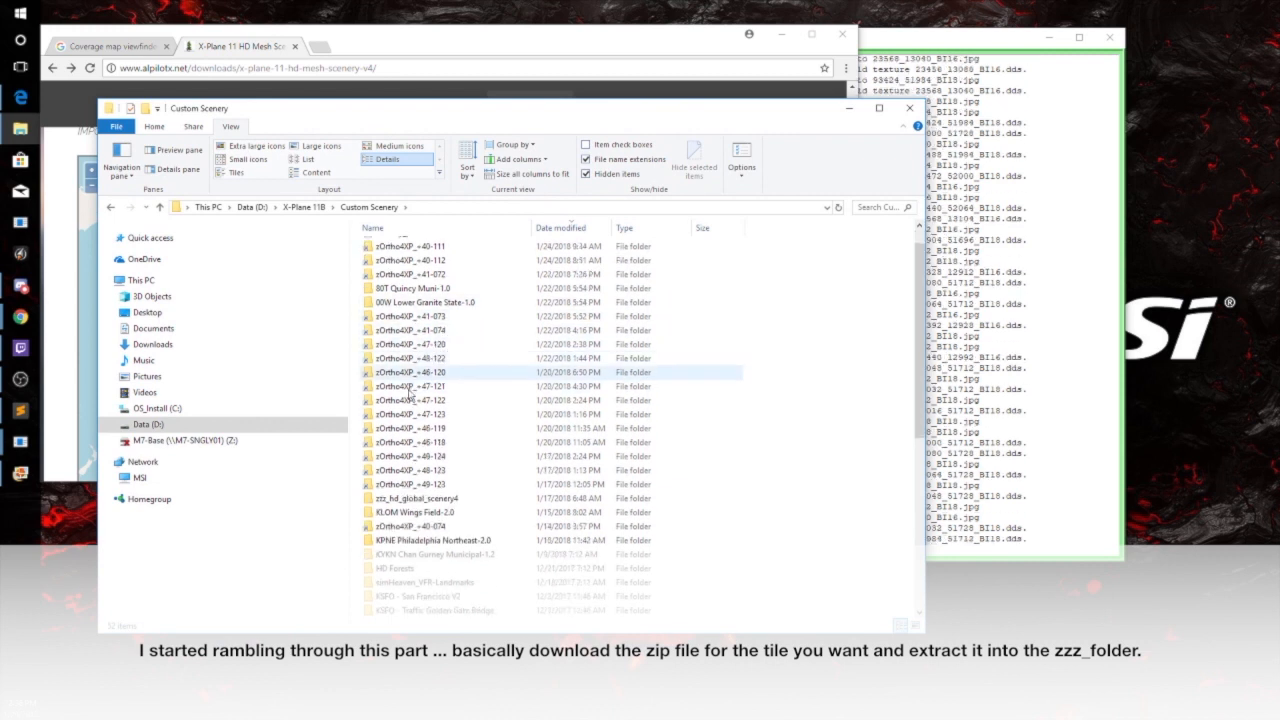
double_click(368, 500)
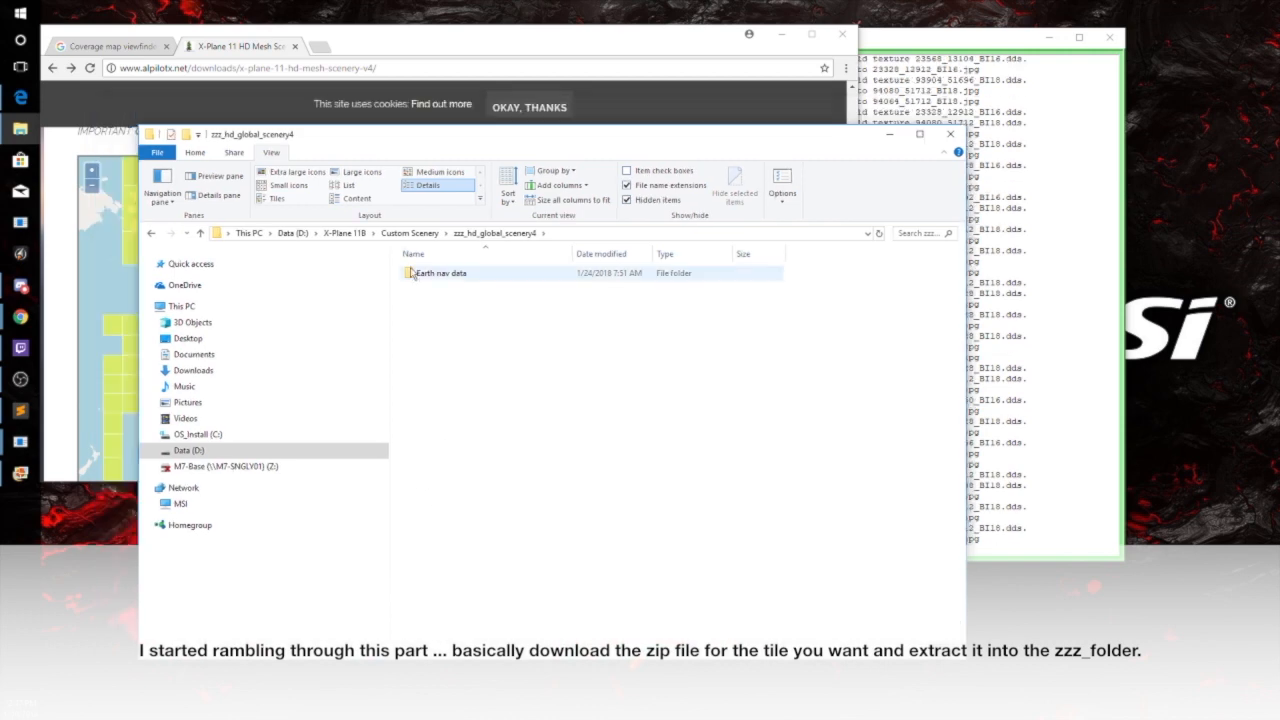
Open the Earth nav data folder, check the +40-110 tile on the HD mesh coverage map, and examine the matching folder's DSF files
double_click(413, 273)
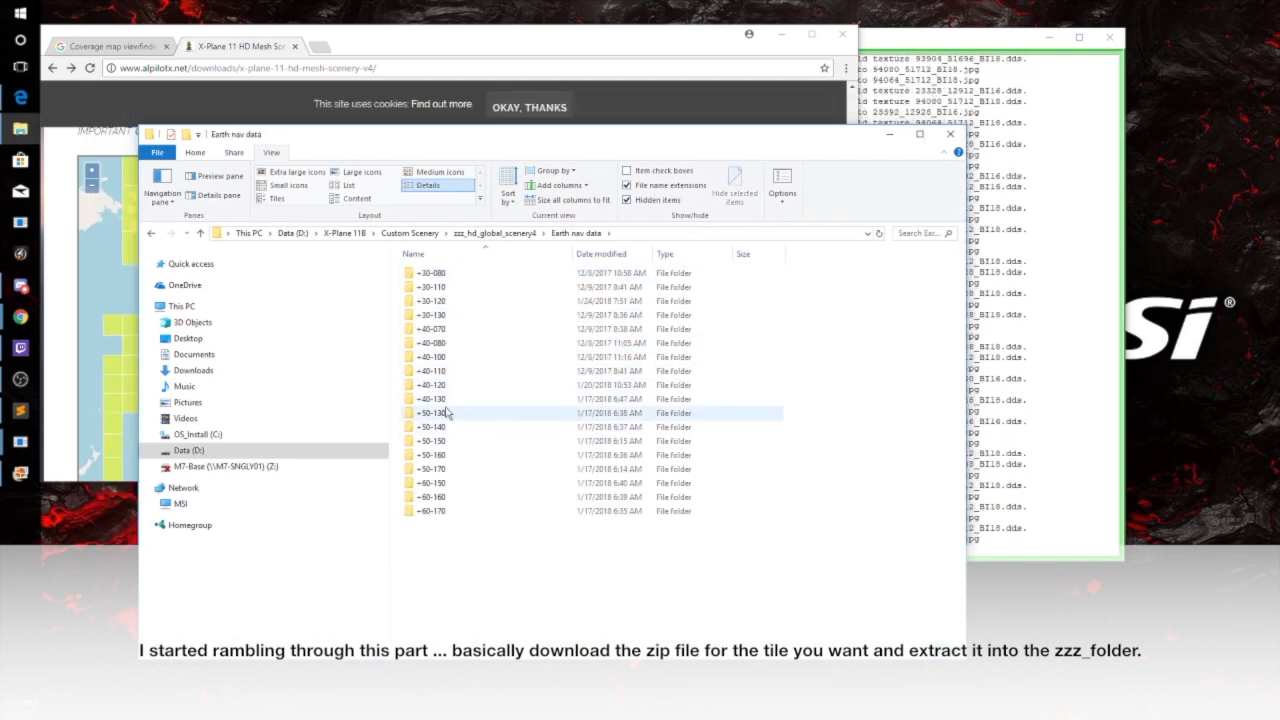
left_click_drag(346, 136, 464, 139)
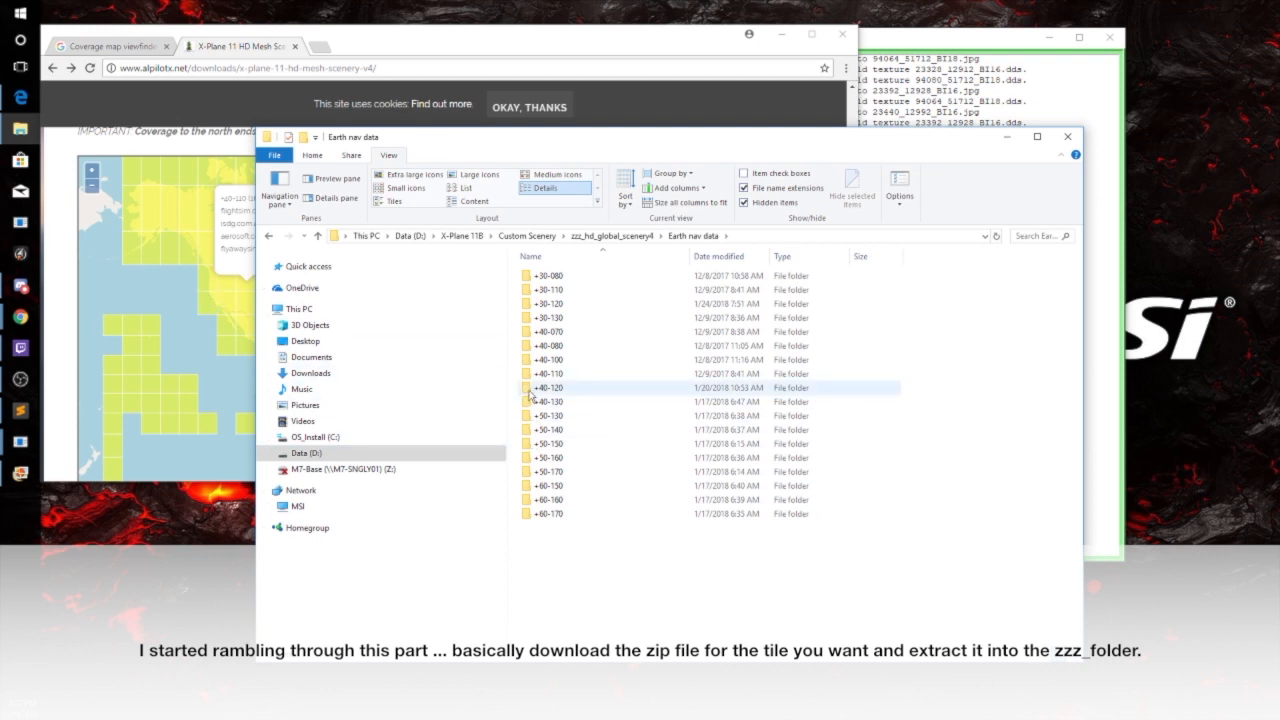
left_click(159, 296)
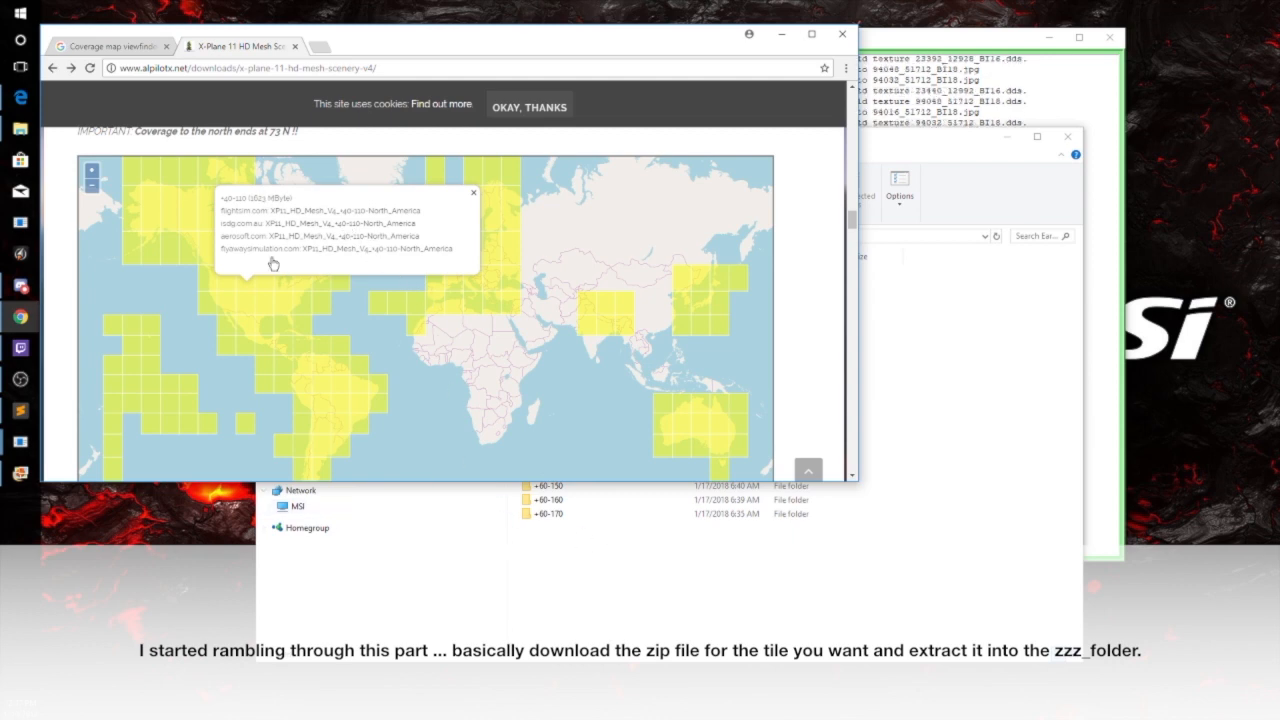
left_click(300, 490)
left_click(268, 236)
double_click(548, 332)
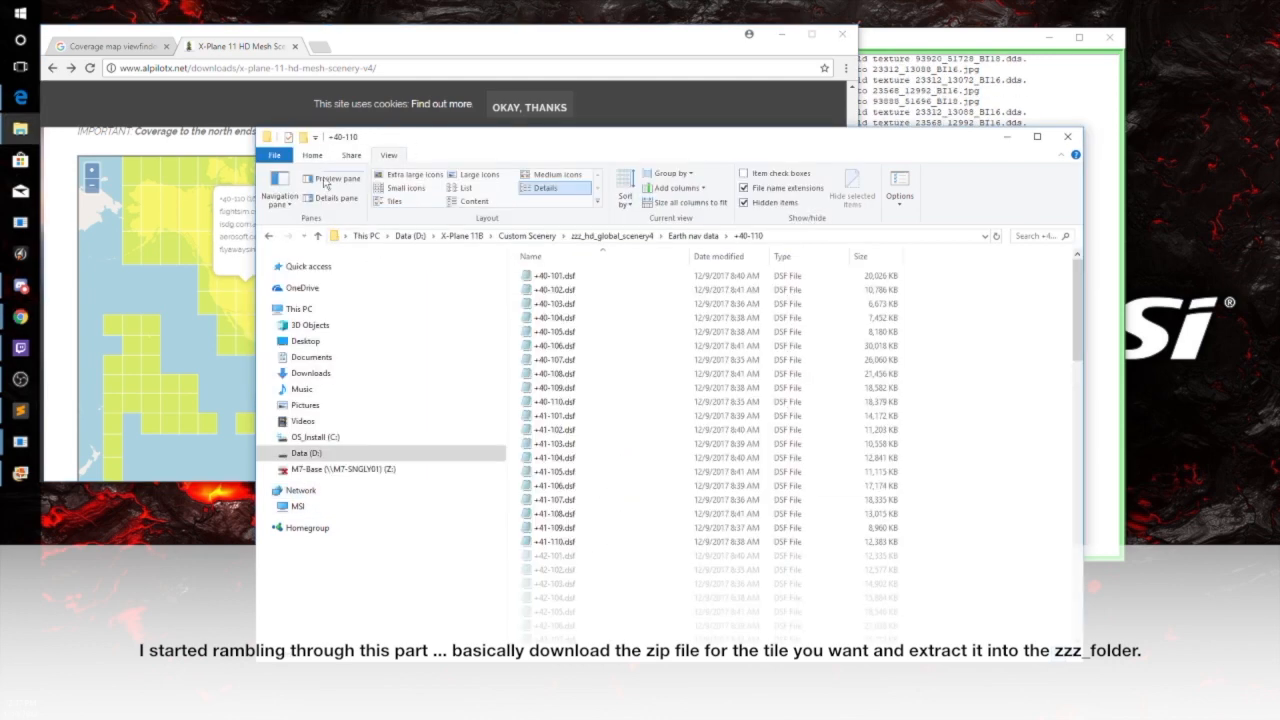
left_click(268, 237)
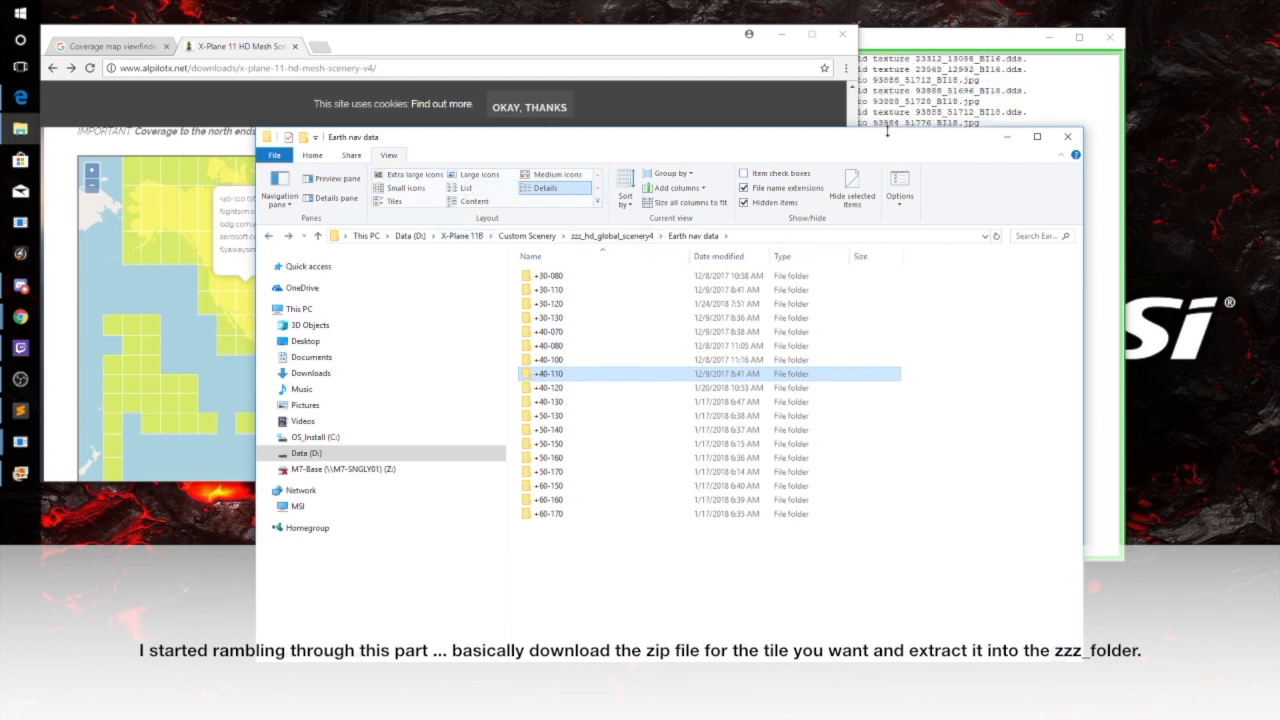
Check the Ortho4XP build log, and open scenery_packs.ini from the X-Plane 11B\Custom Scenery folder on drive D
left_click(1008, 93)
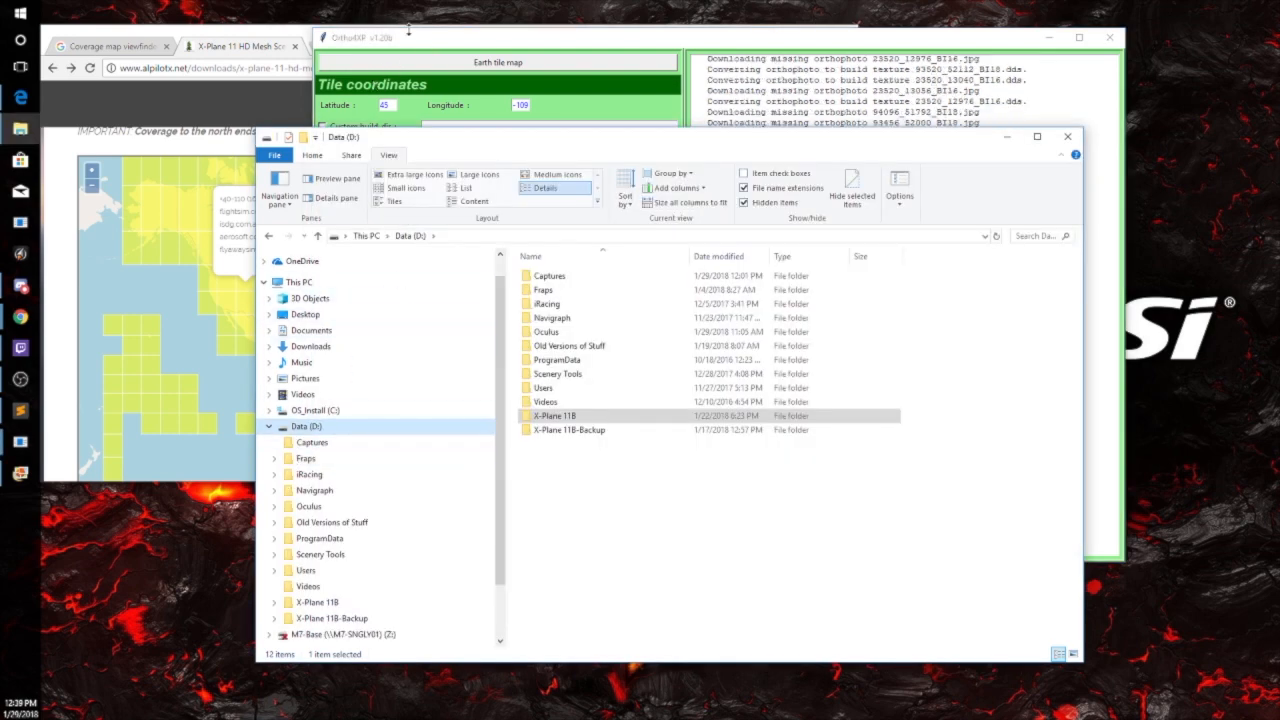
left_click(401, 43)
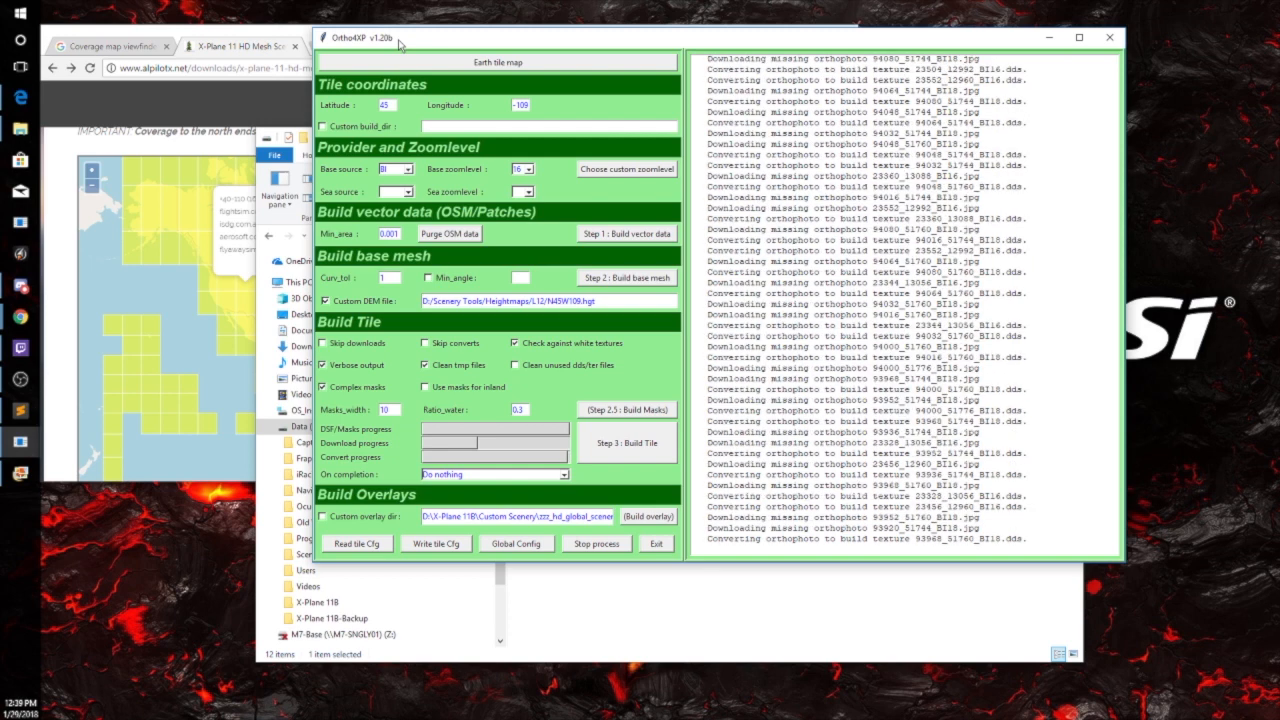
left_click(298, 428)
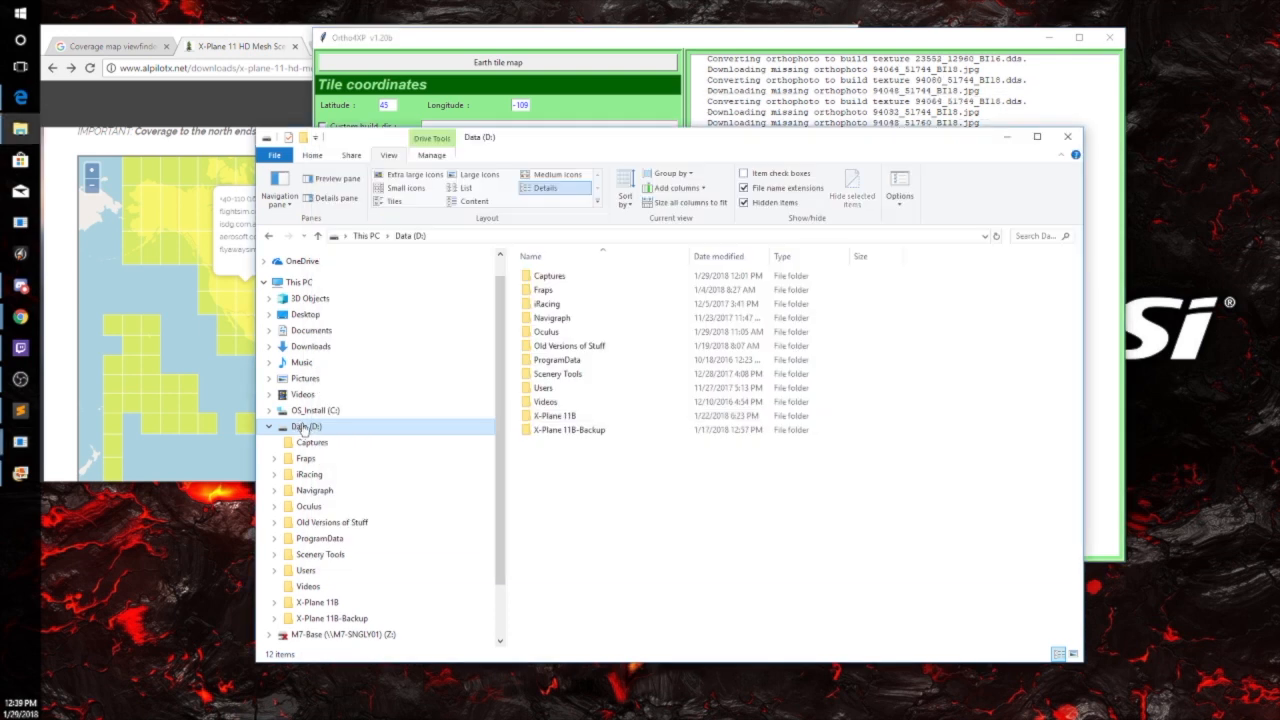
double_click(530, 416)
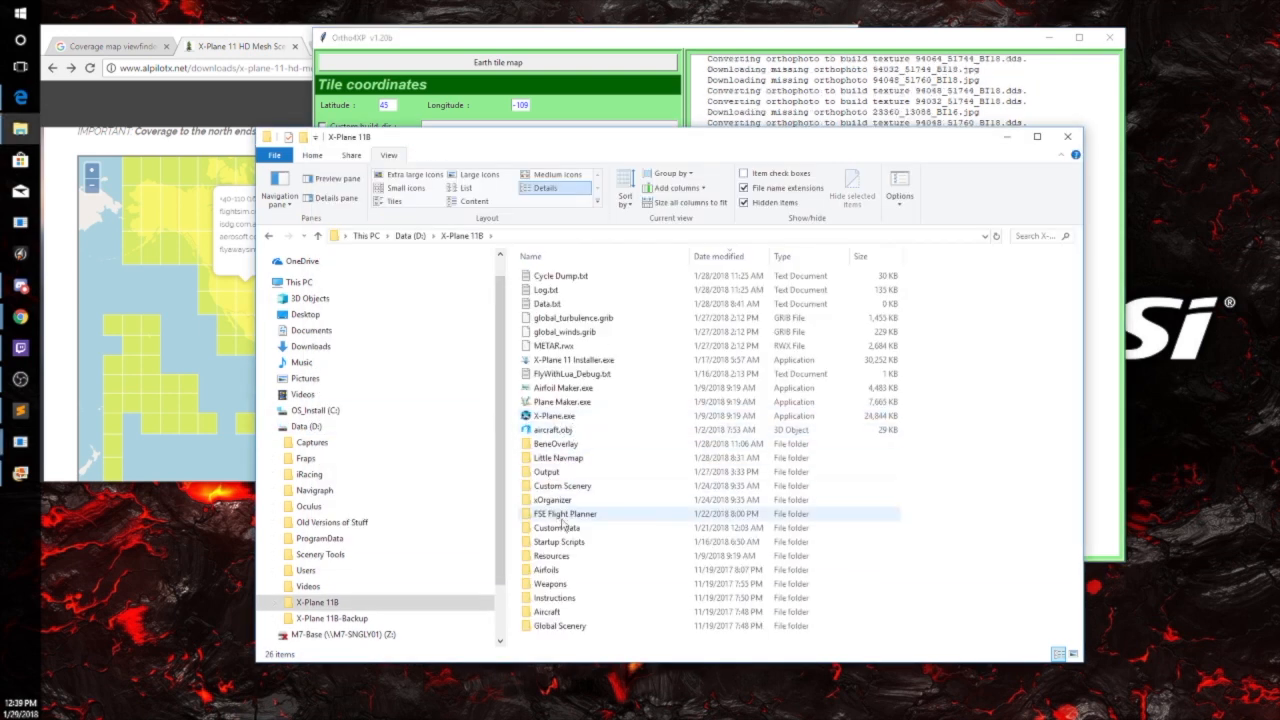
double_click(562, 486)
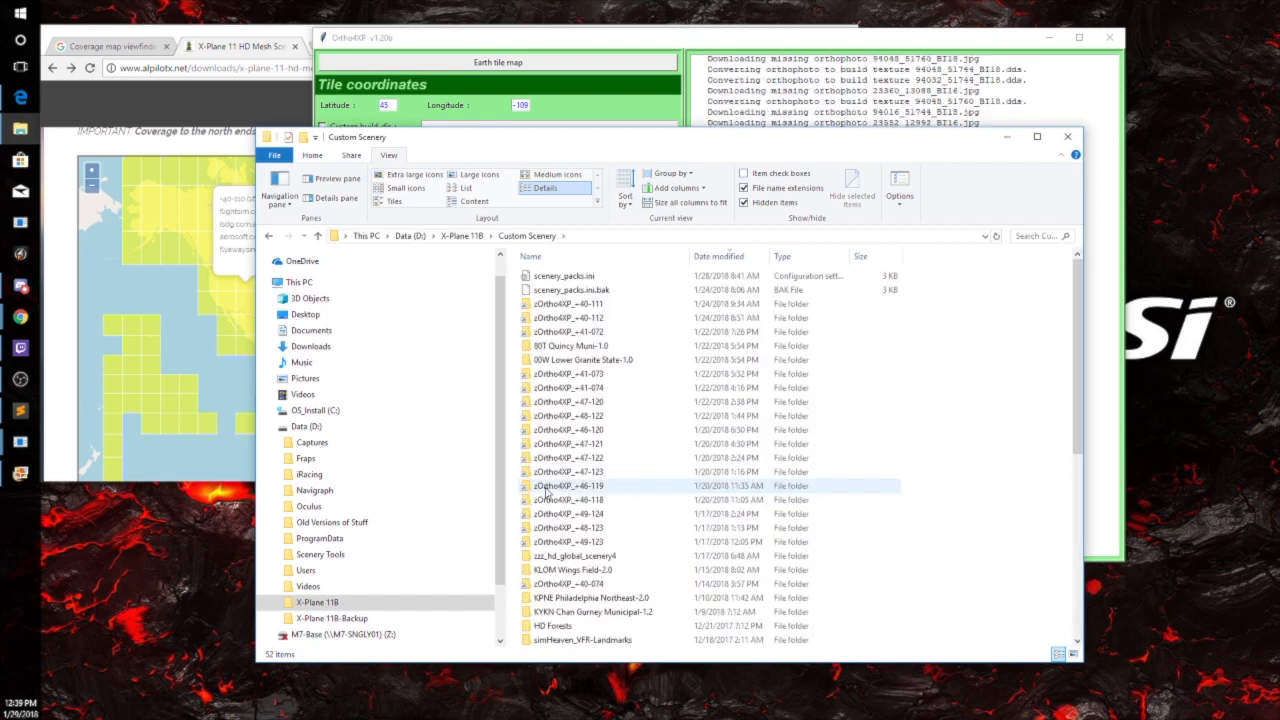
left_click(540, 280)
double_click(540, 279)
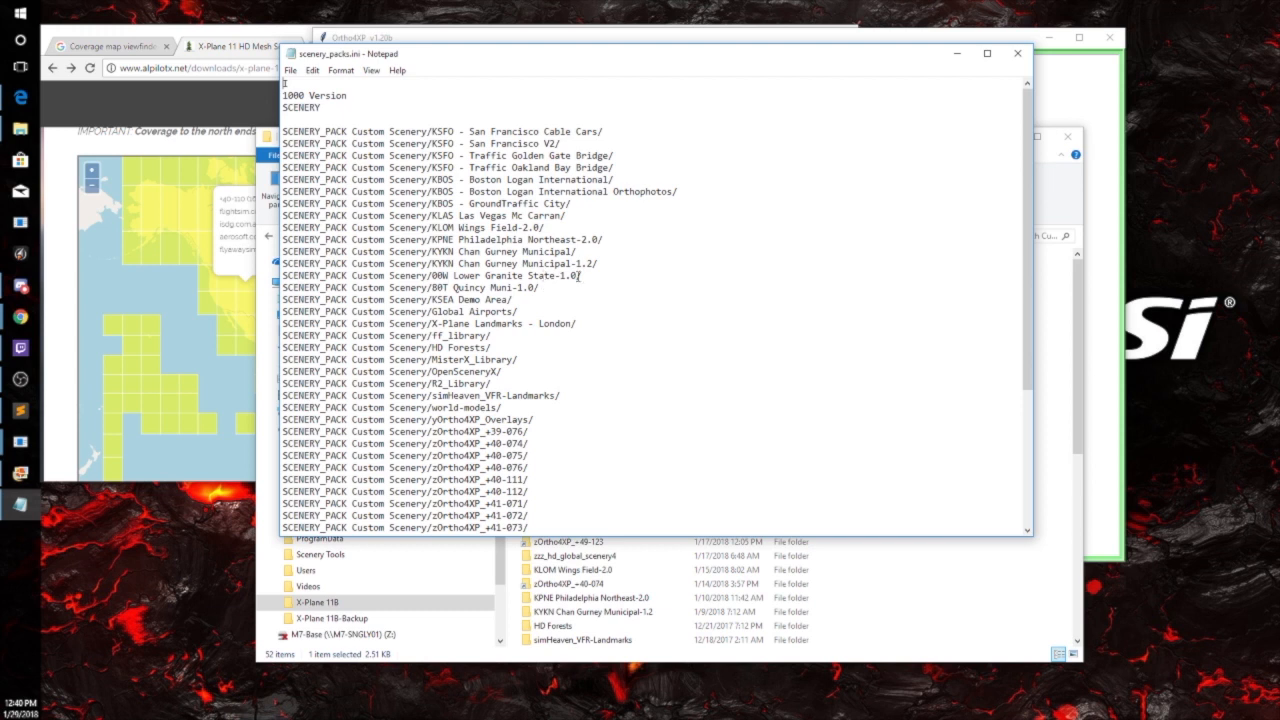
Examine the order of the airport and library entries in scenery_packs.ini, including ff_library and HD Forests
left_click_drag(283, 133, 596, 247)
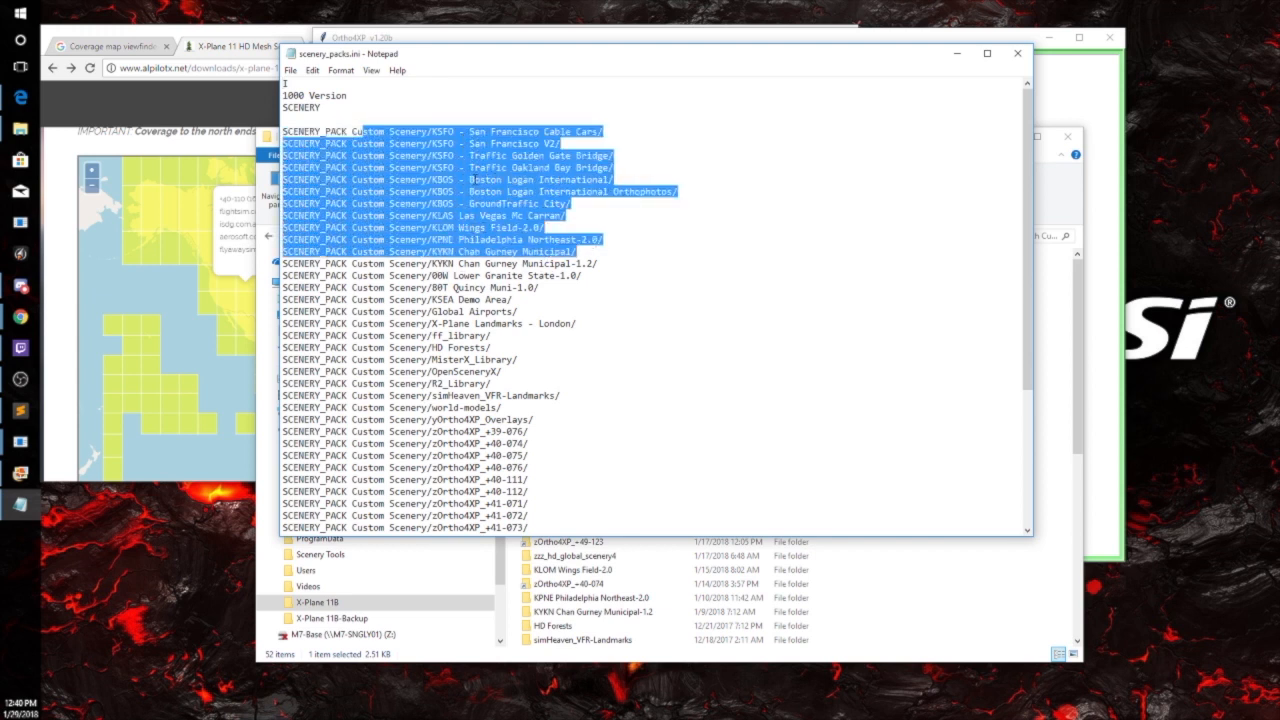
left_click(405, 168)
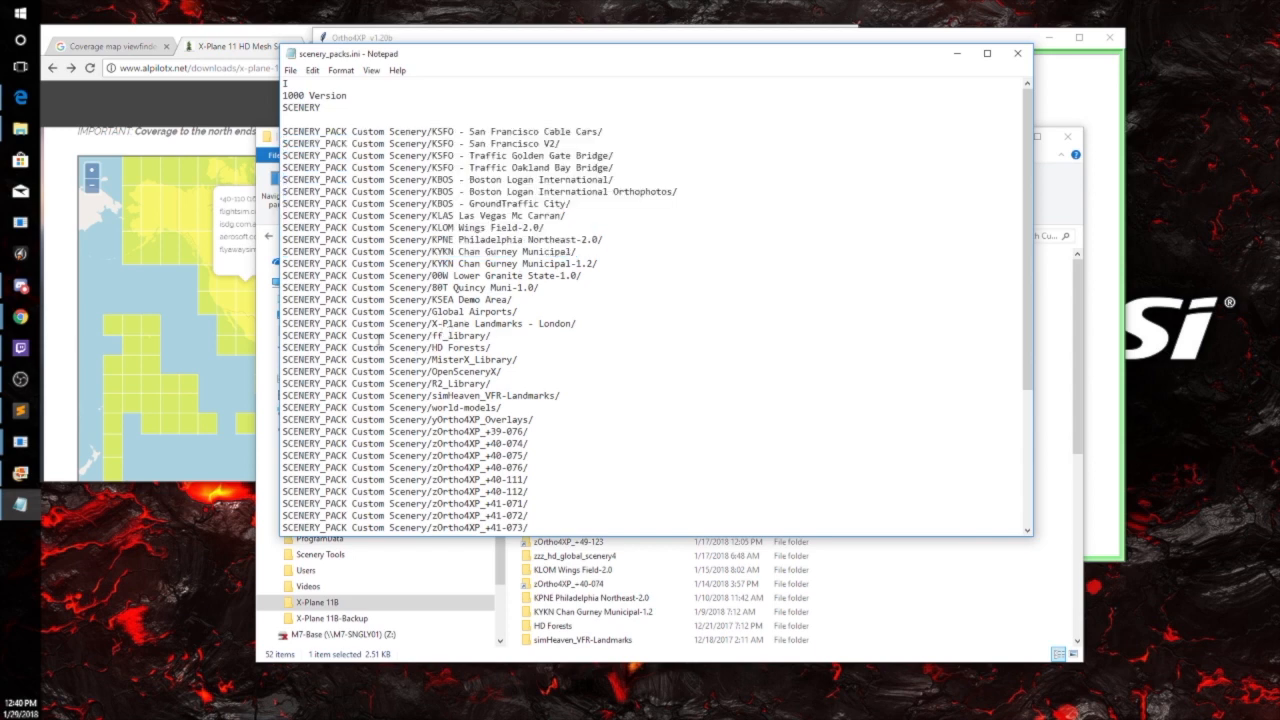
left_click_drag(297, 336, 534, 357)
left_click(490, 347)
left_click_drag(389, 336, 491, 347)
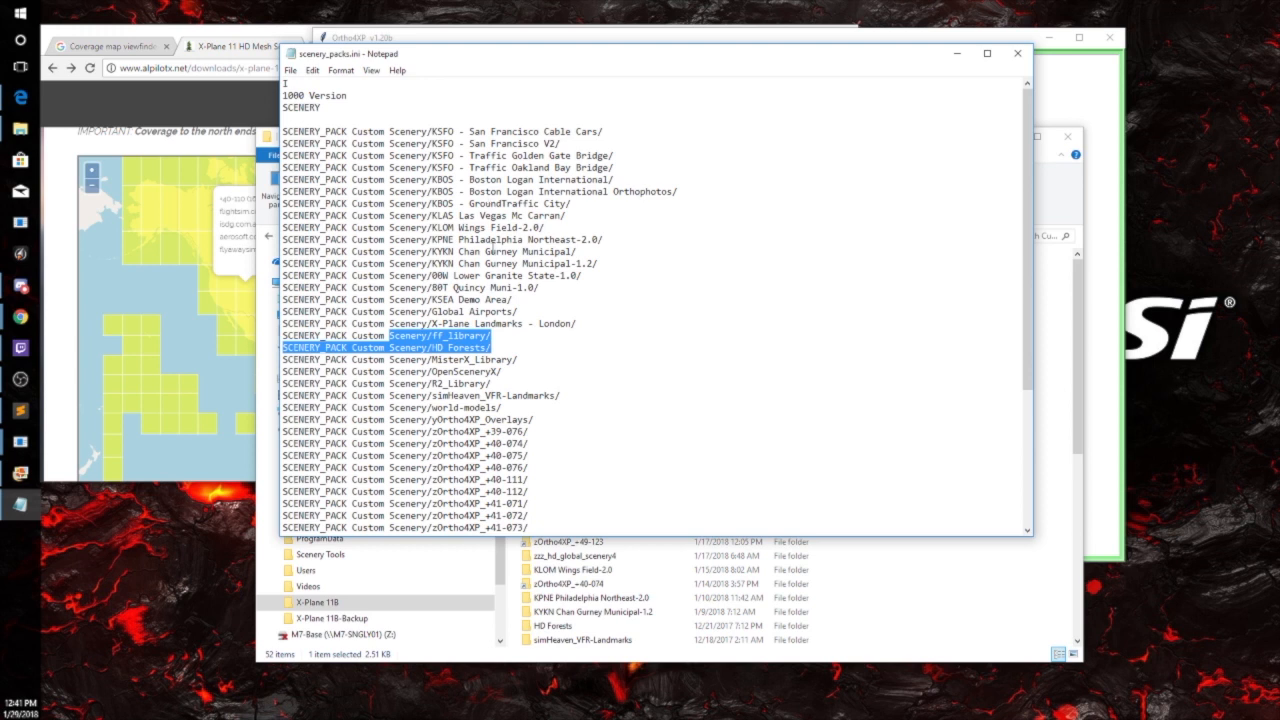
left_click_drag(528, 252, 567, 264)
scroll(531, 314, "down", 1)
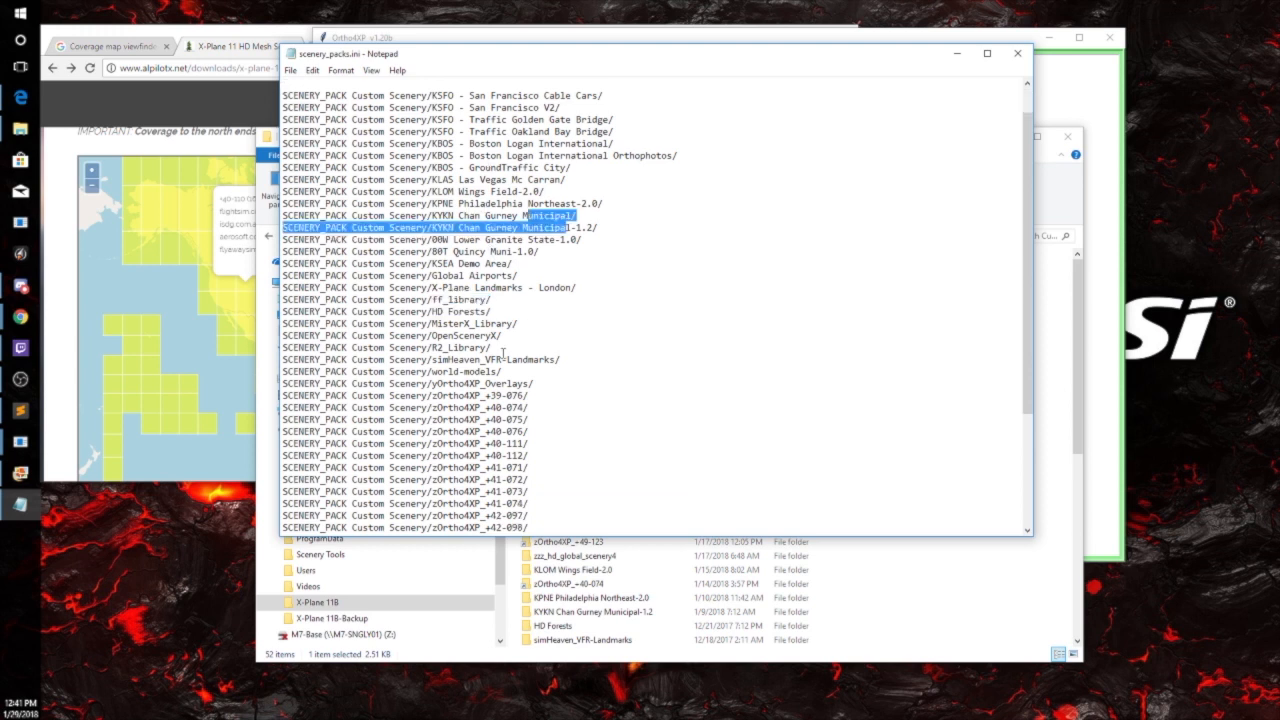
Examine where the yOrtho4XP_Overlays, zOrtho4XP tile and zzz_hd_global_scenery4 entries sit within the overall scenery pack order
left_click_drag(347, 383, 528, 428)
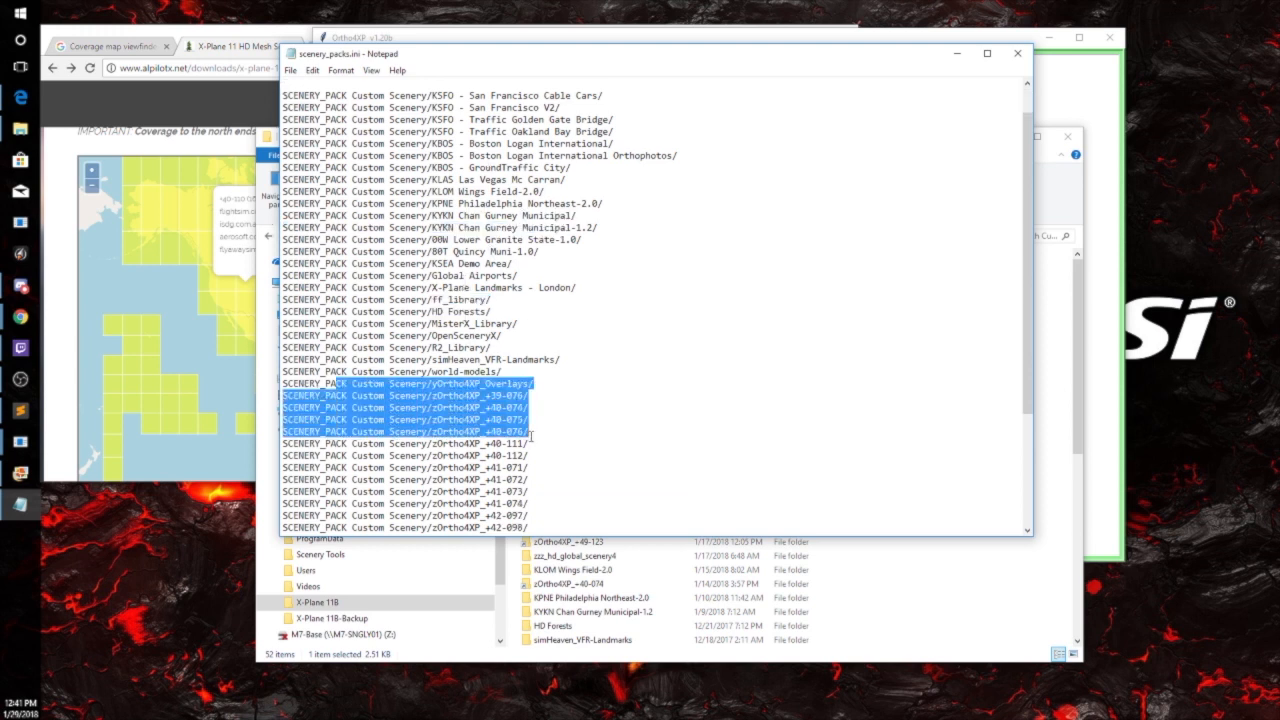
scroll(528, 424, "down", 4)
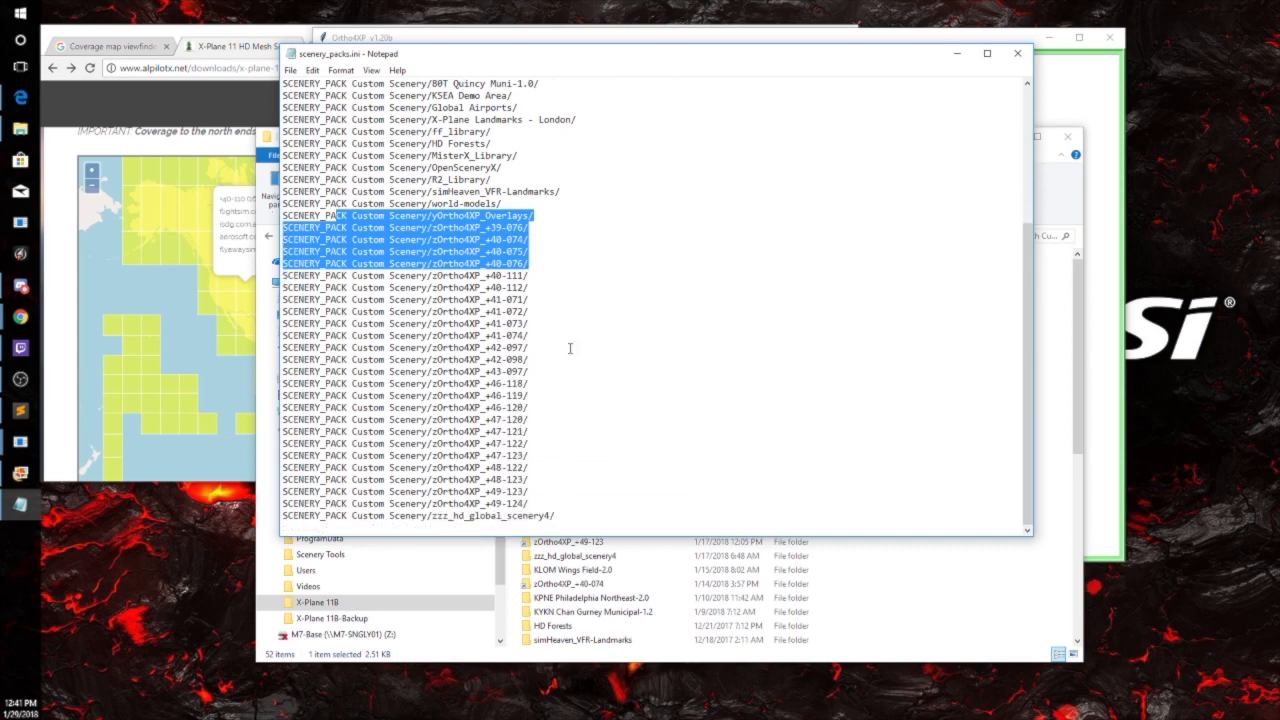
left_click_drag(388, 516, 540, 517)
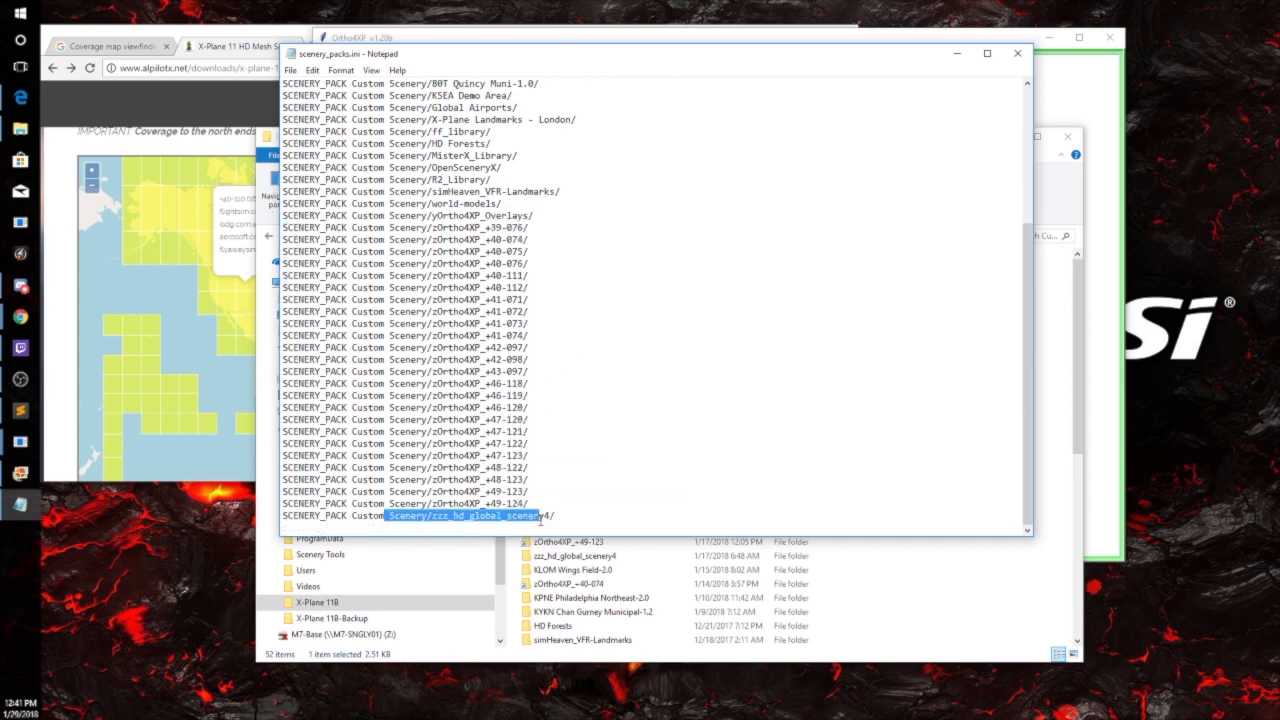
left_click(540, 517)
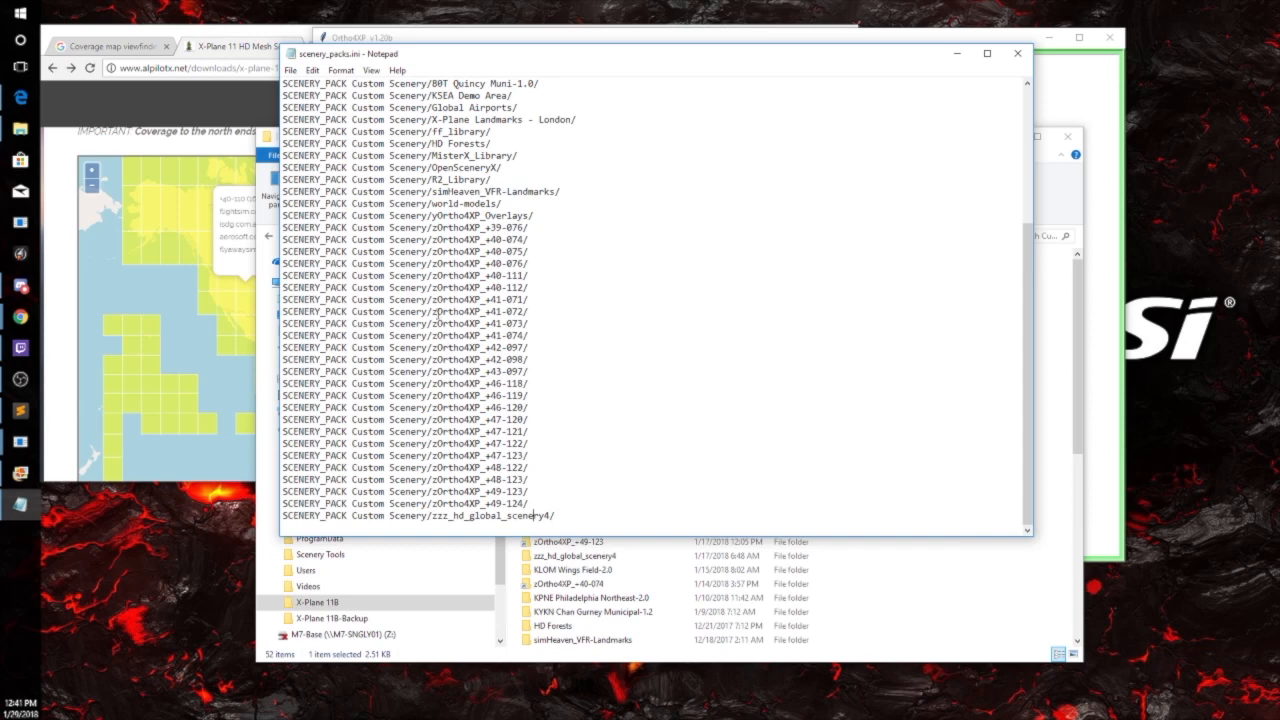
scroll(444, 342, "up", 5)
scroll(444, 342, "up", 1)
scroll(444, 342, "down", 4)
scroll(400, 280, "up", 4)
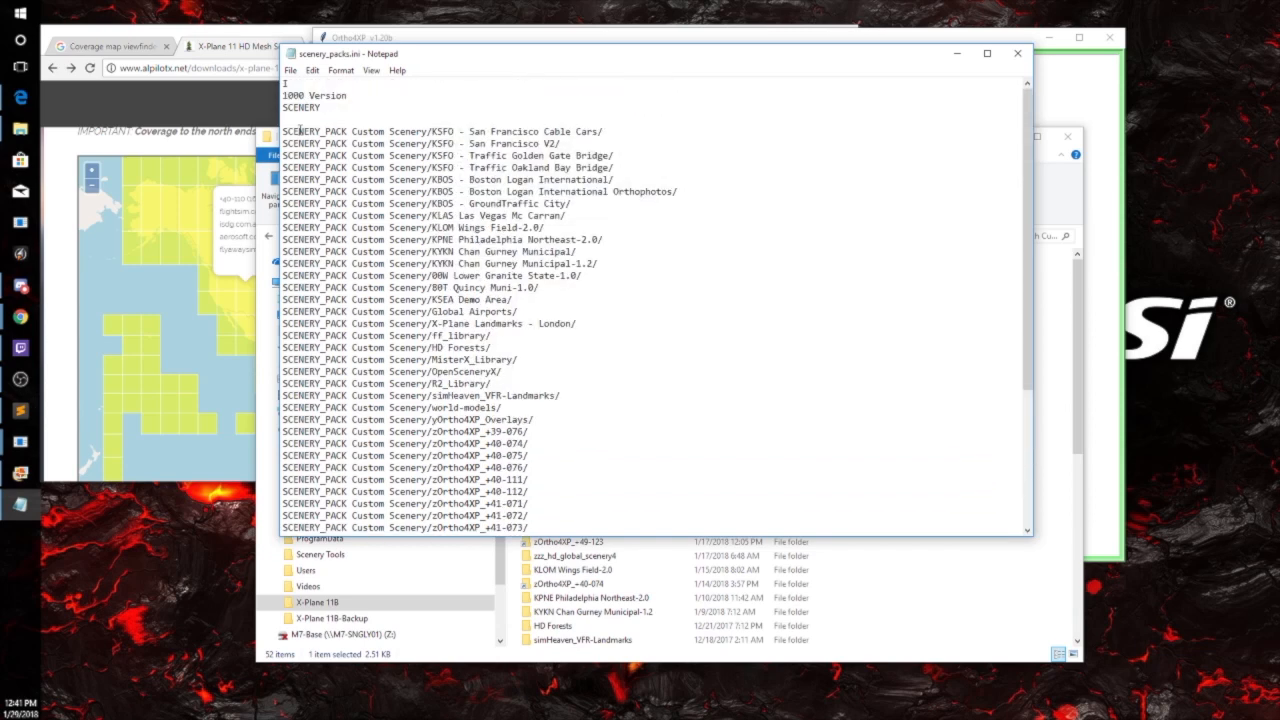
left_click_drag(282, 130, 522, 362)
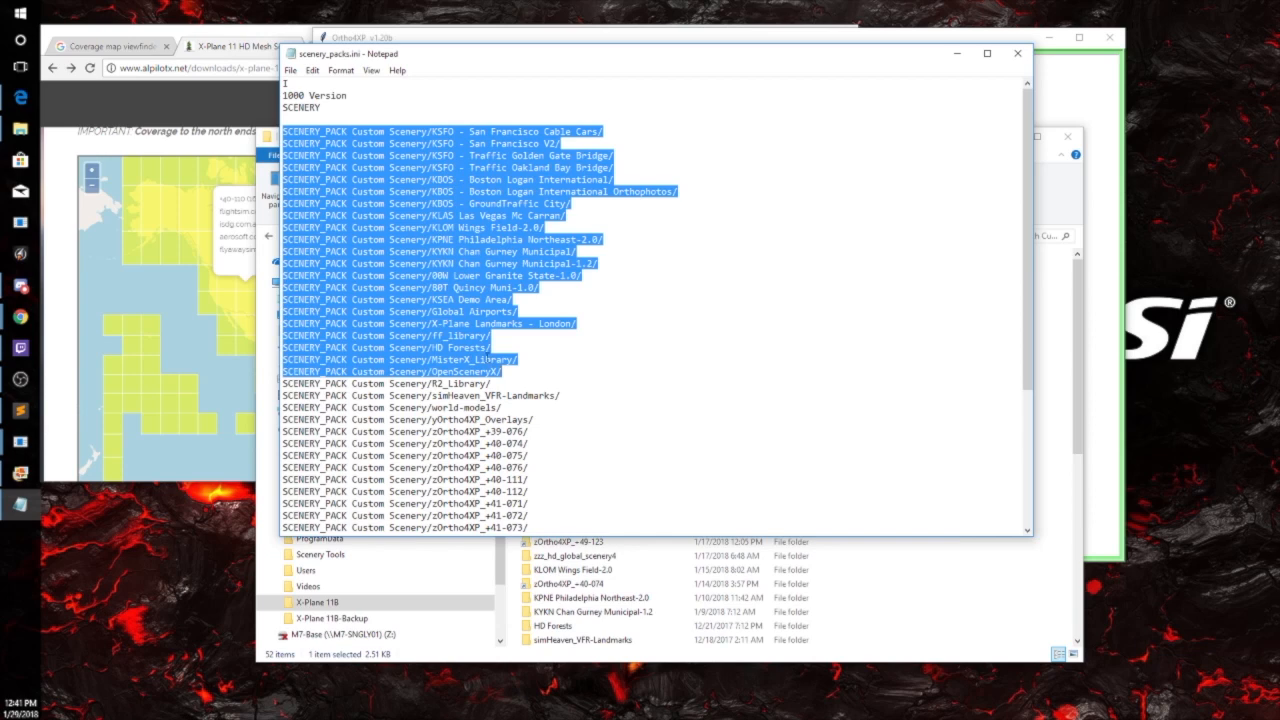
Launch xOrganizer.exe from the xOrganizer folder inside X-Plane 11B
left_click(303, 605)
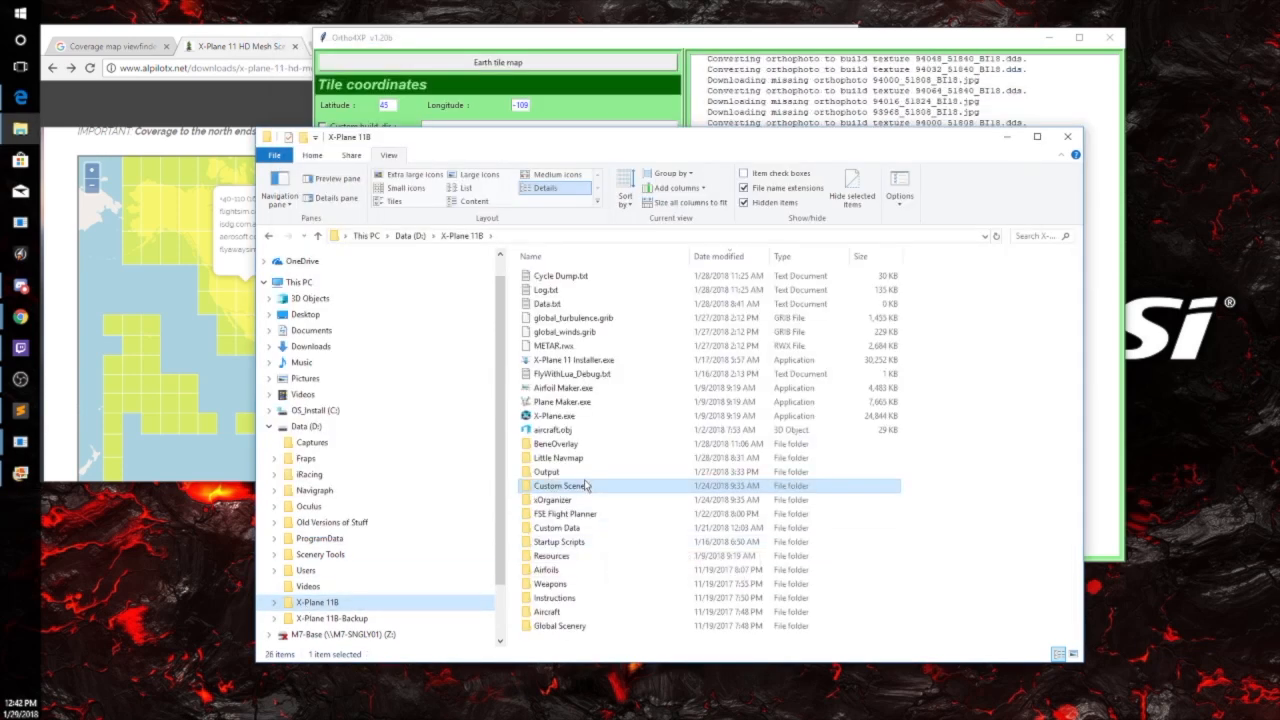
double_click(530, 502)
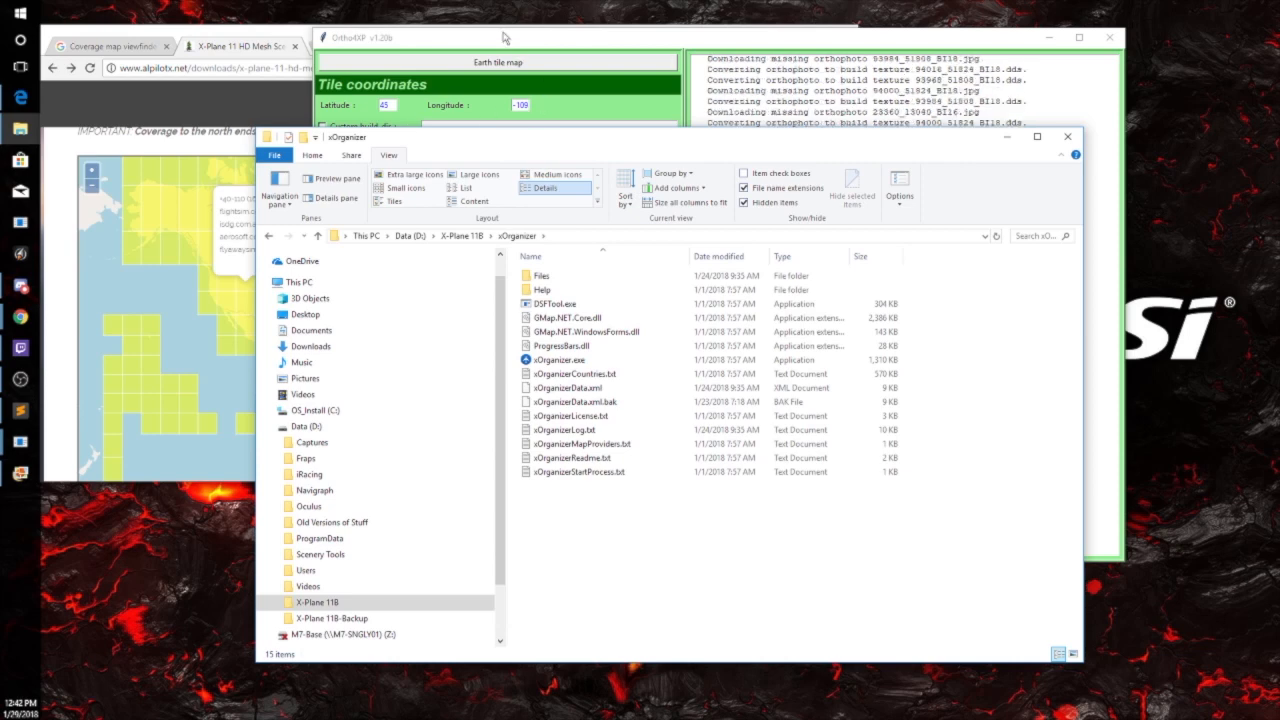
double_click(525, 361)
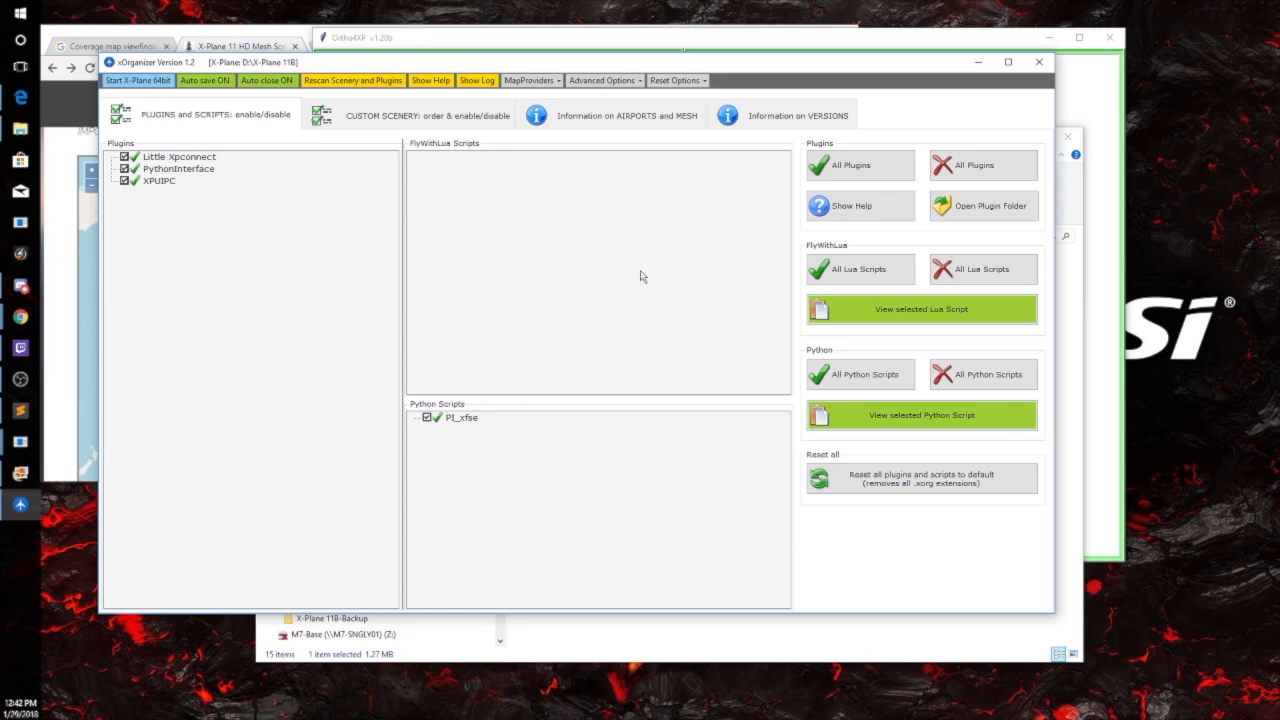
Show the custom scenery order in xOrganizer and examine the packs in the General group under Photoscenery
left_click(387, 117)
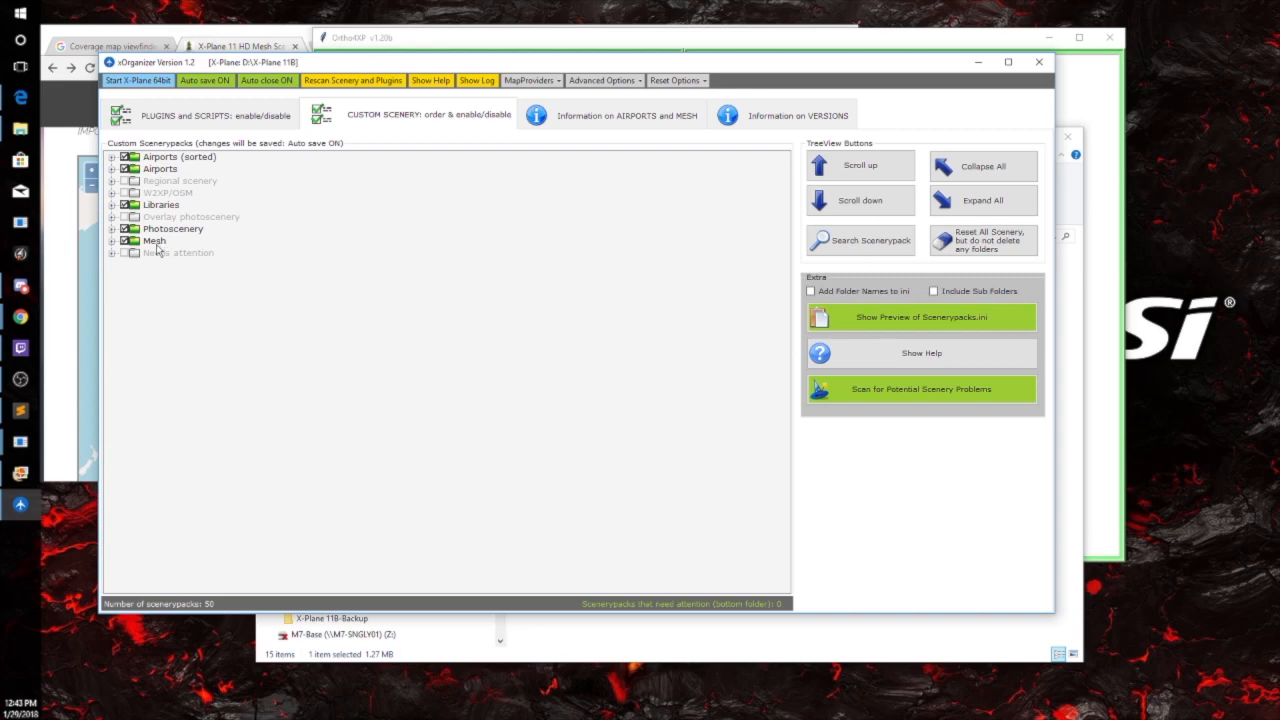
left_click(113, 229)
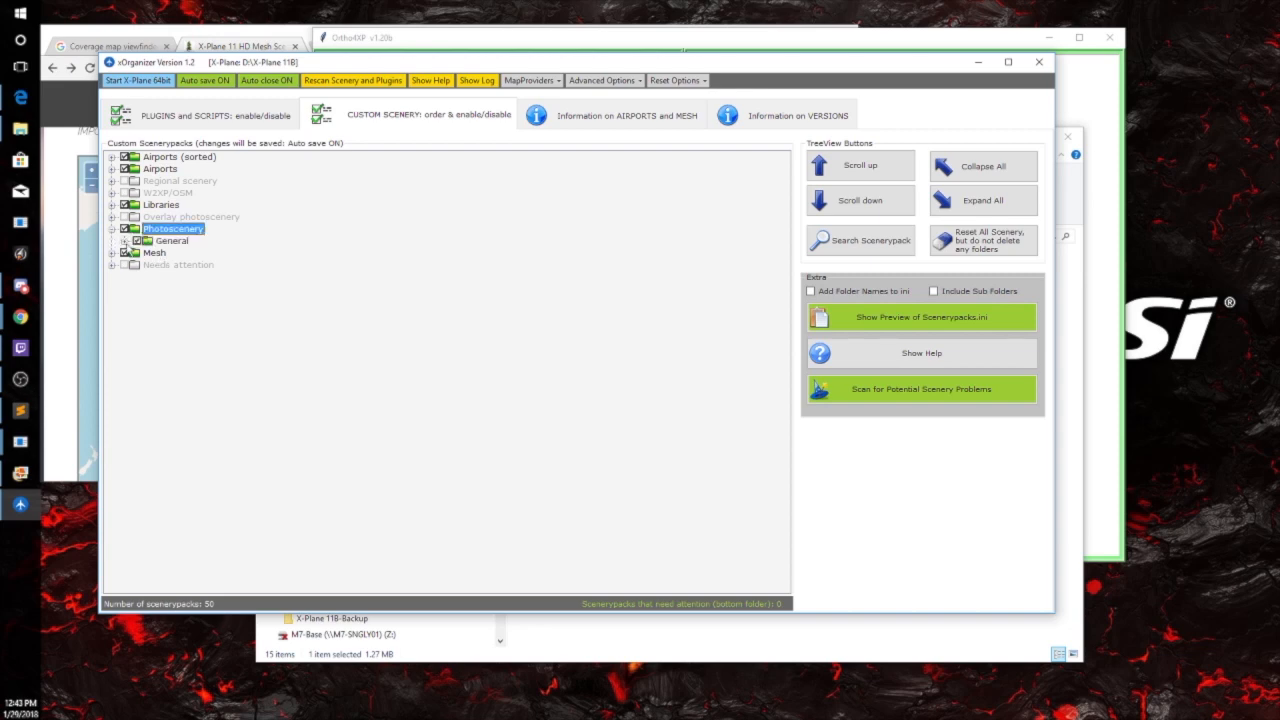
left_click(124, 241)
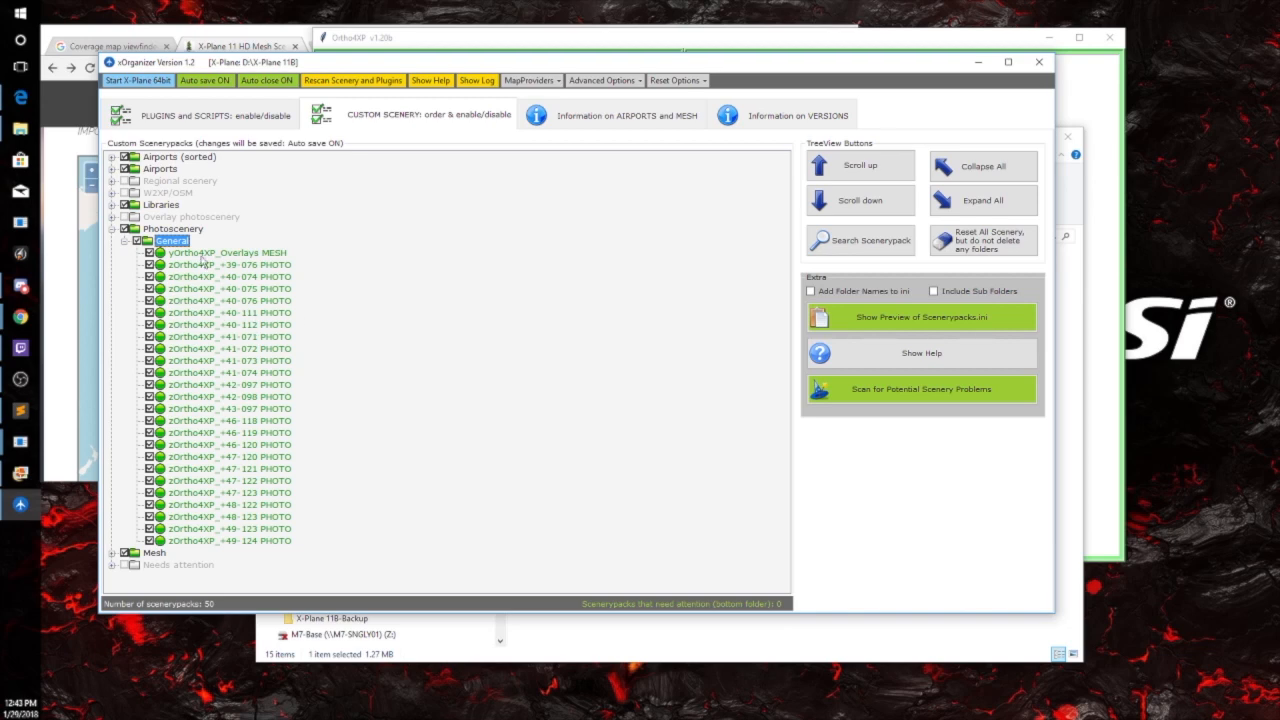
left_click(124, 241)
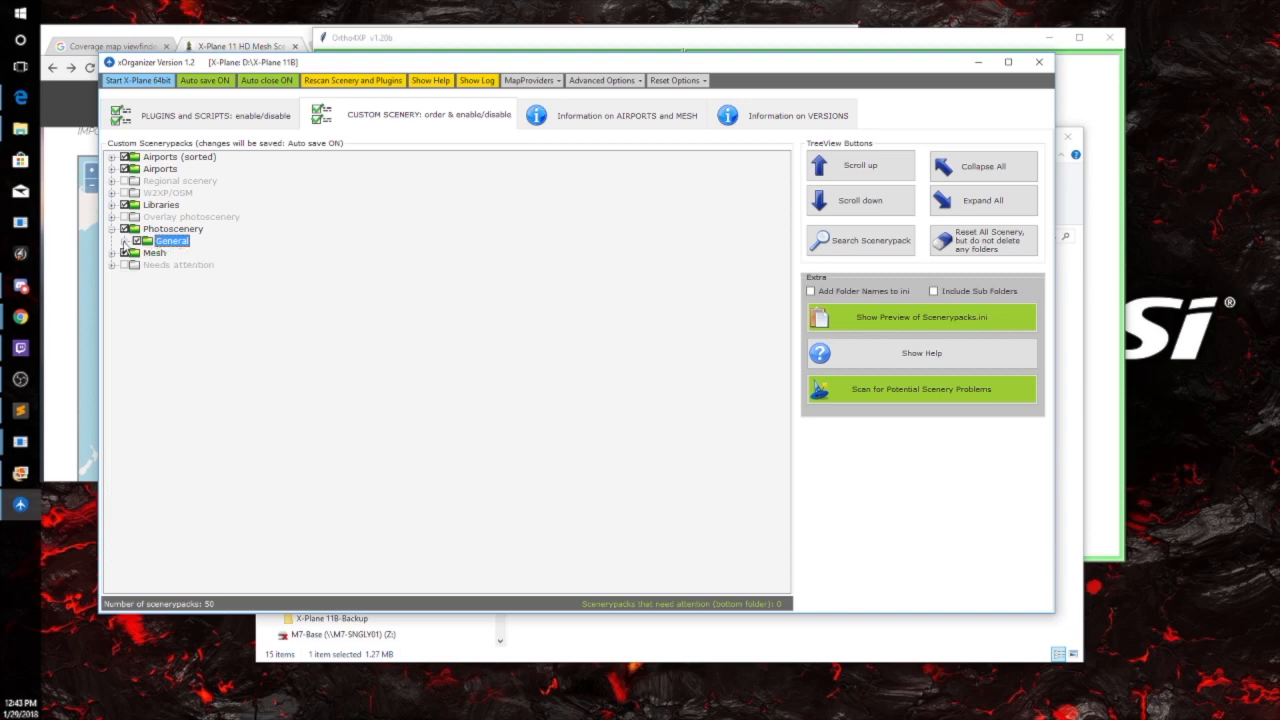
Preview the generated Scenerypacks.ini down to the zzz_hd_global_scenery4 entry, and hide the preview again
left_click(892, 322)
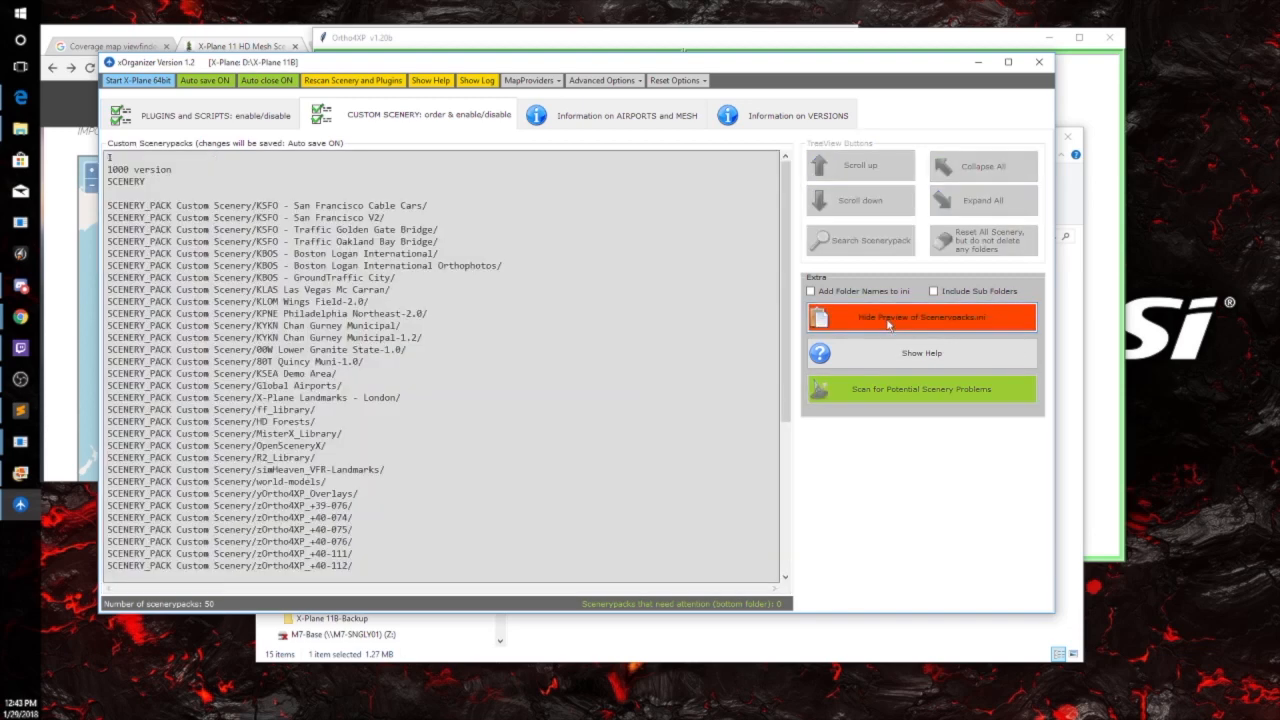
scroll(408, 386, "down", 6)
scroll(411, 346, "down", 2)
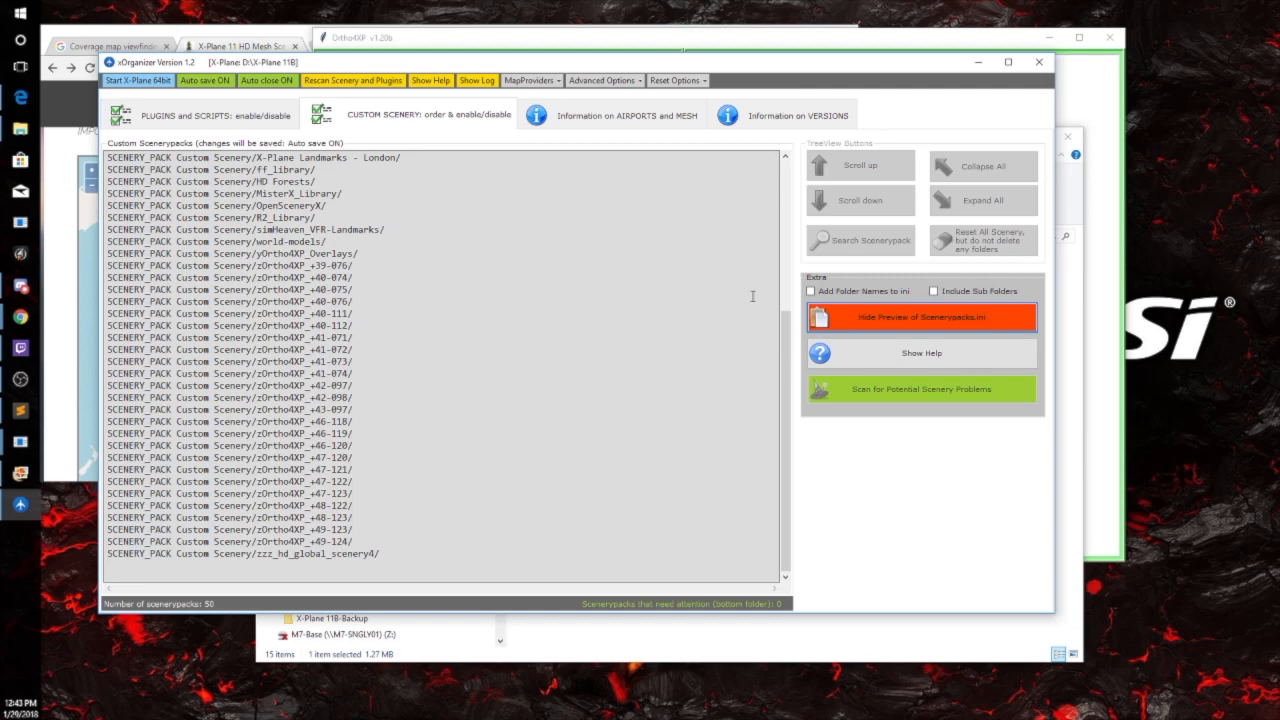
left_click(846, 320)
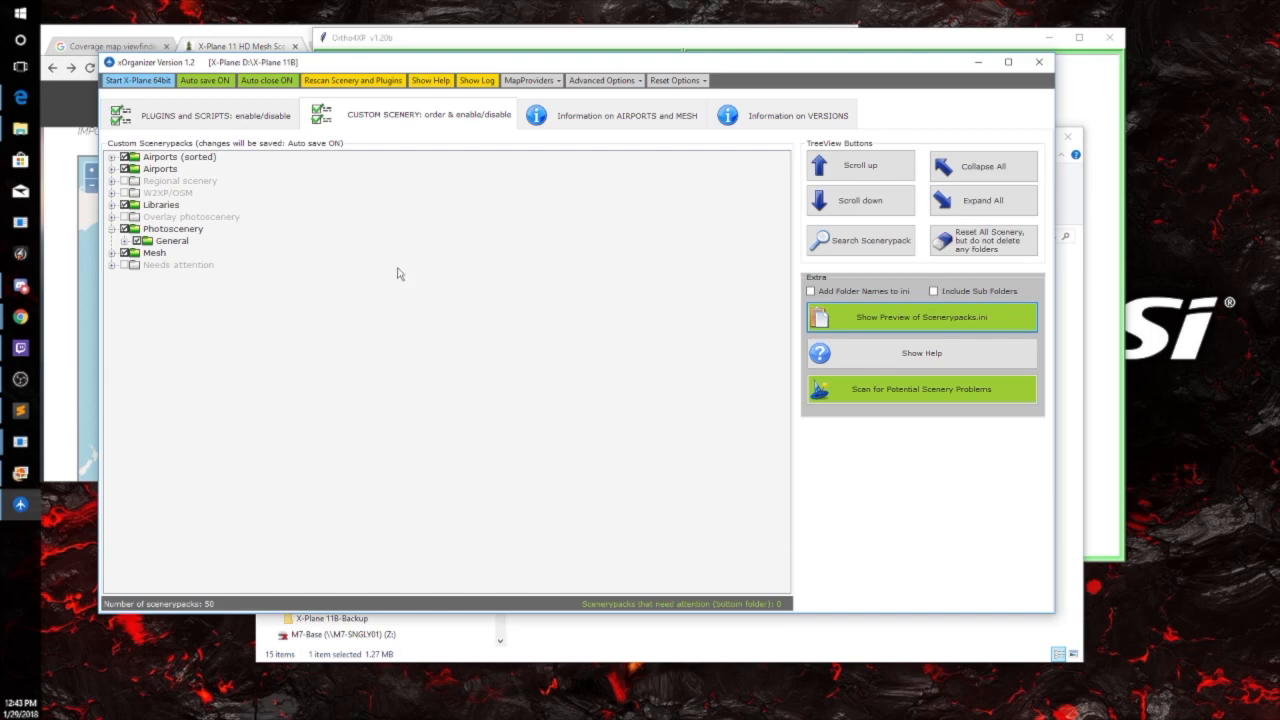
left_click(403, 213)
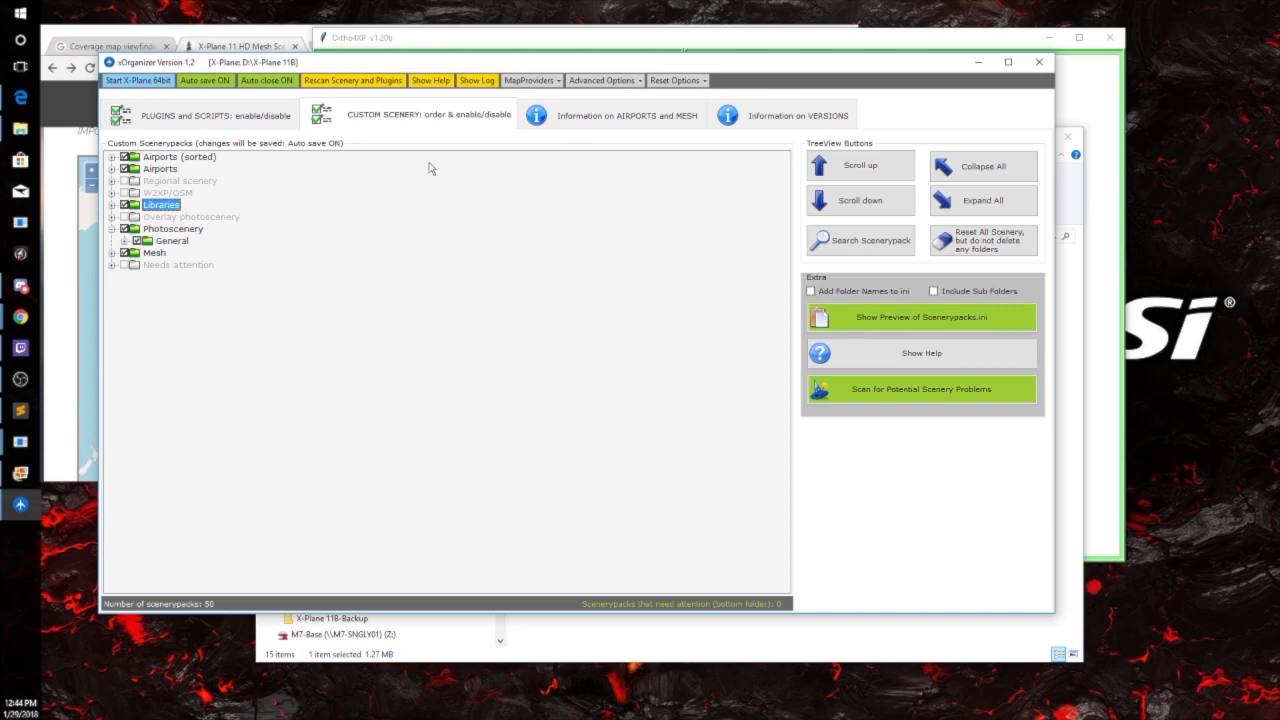
left_click(409, 123)
left_click(207, 82)
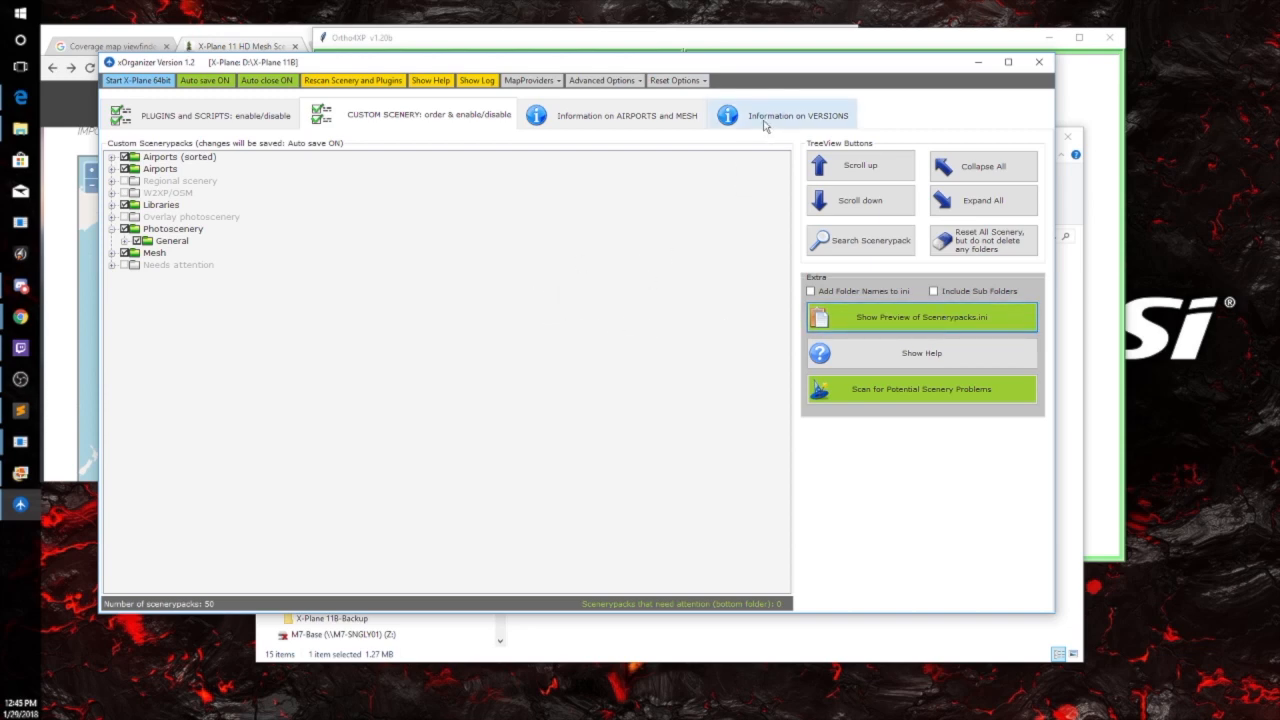
Return to Ortho4XP and build the overlay for the tile at latitude 45, longitude -109
left_click_drag(342, 66, 342, 125)
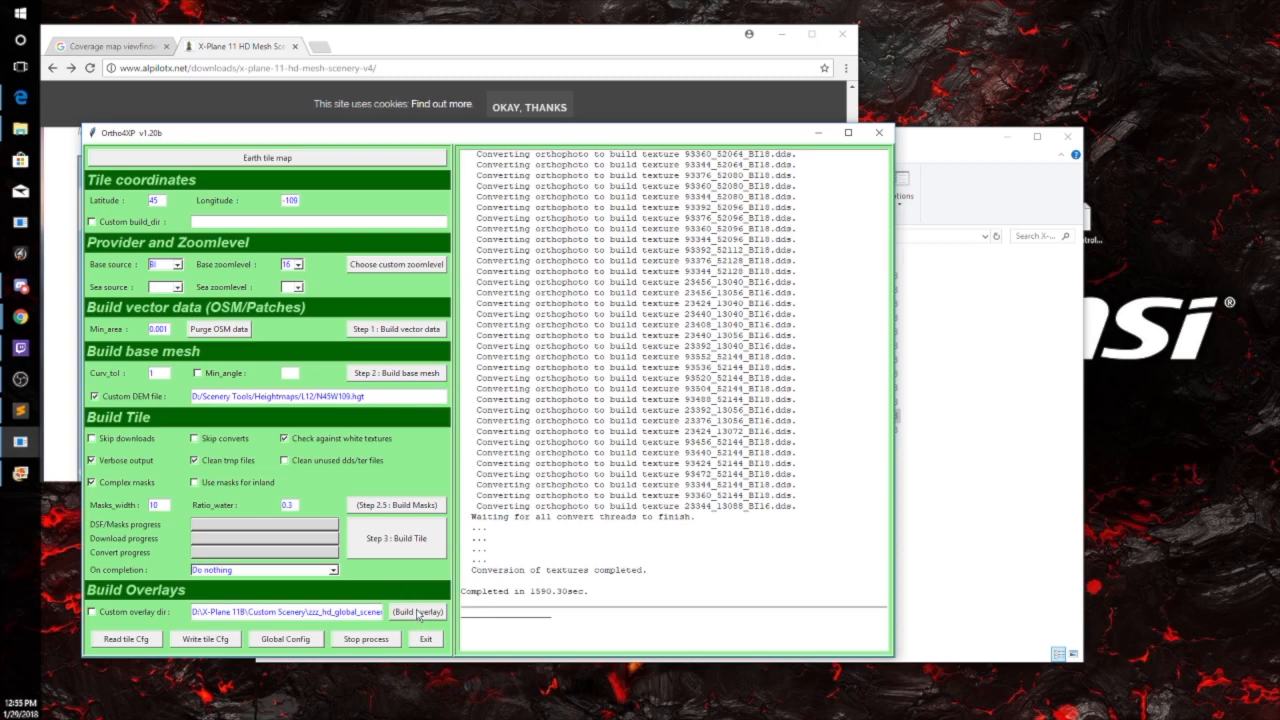
left_click(418, 614)
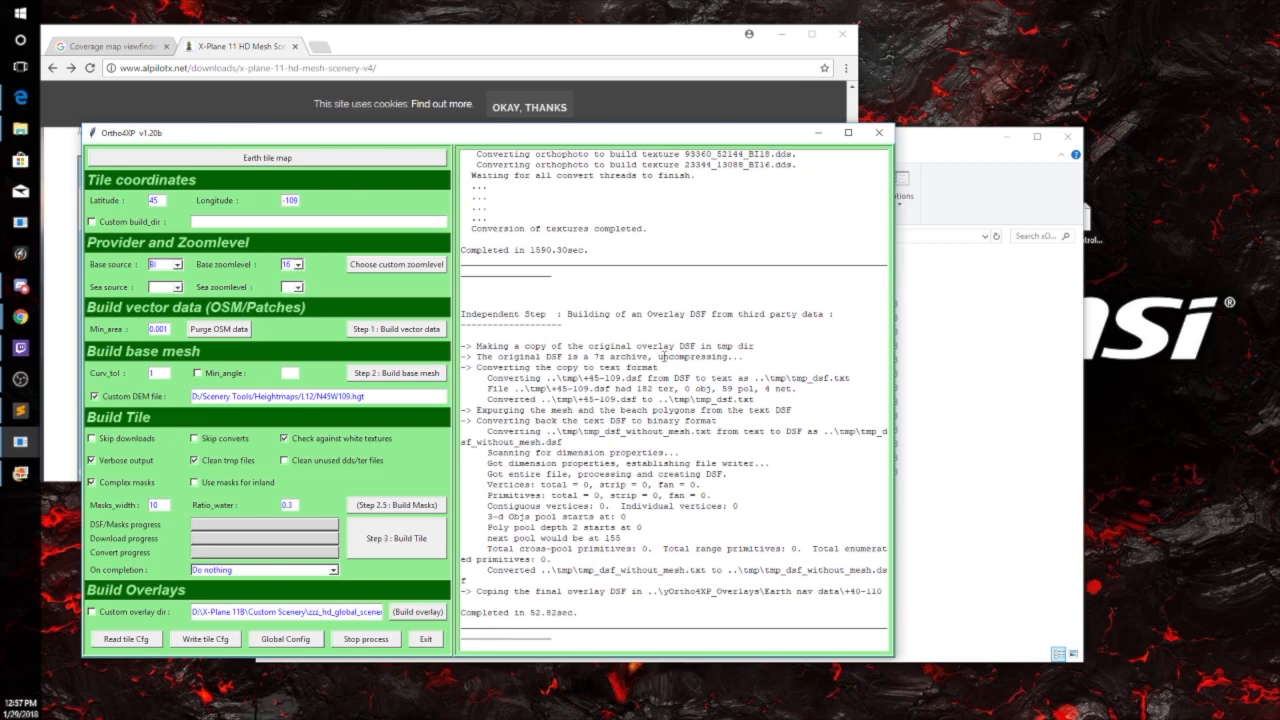
Review the overlay build log and find the +45-109 folder in the Orthophotos folder of Scenery Tools' Ortho4XP directory
scroll(697, 385, "up", 3)
scroll(682, 377, "down", 3)
left_click(957, 148)
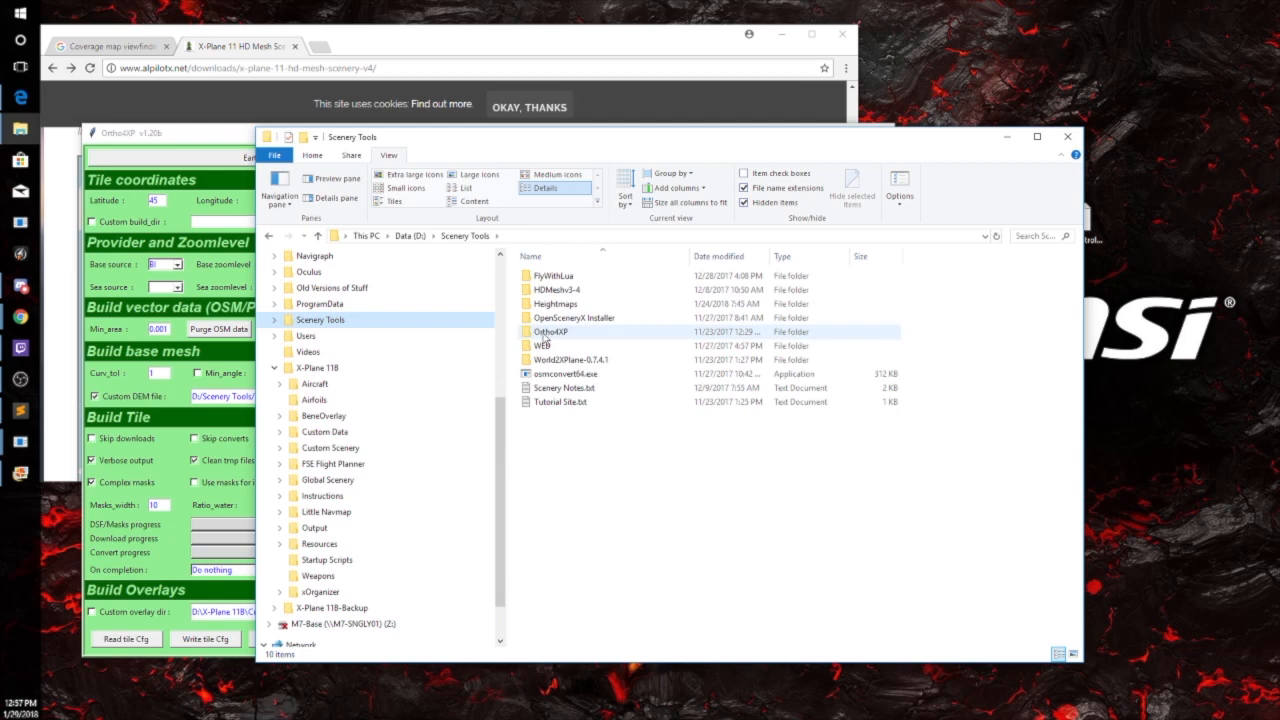
double_click(545, 334)
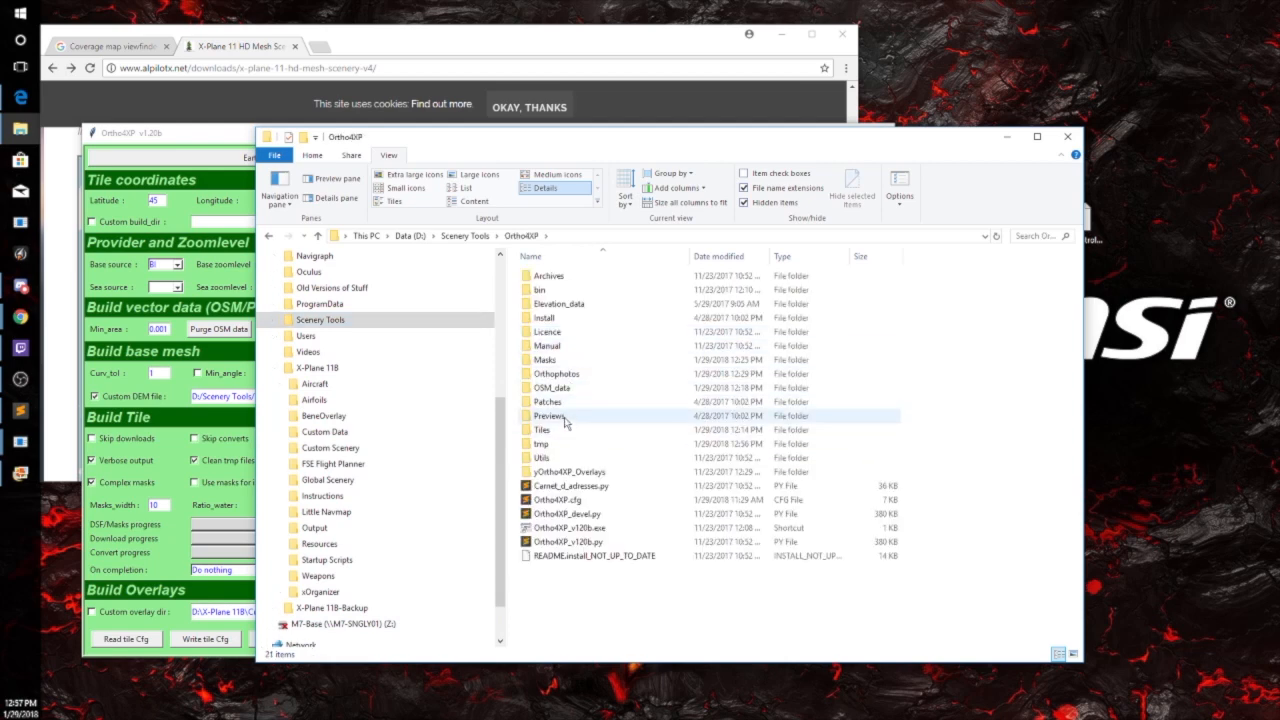
double_click(527, 377)
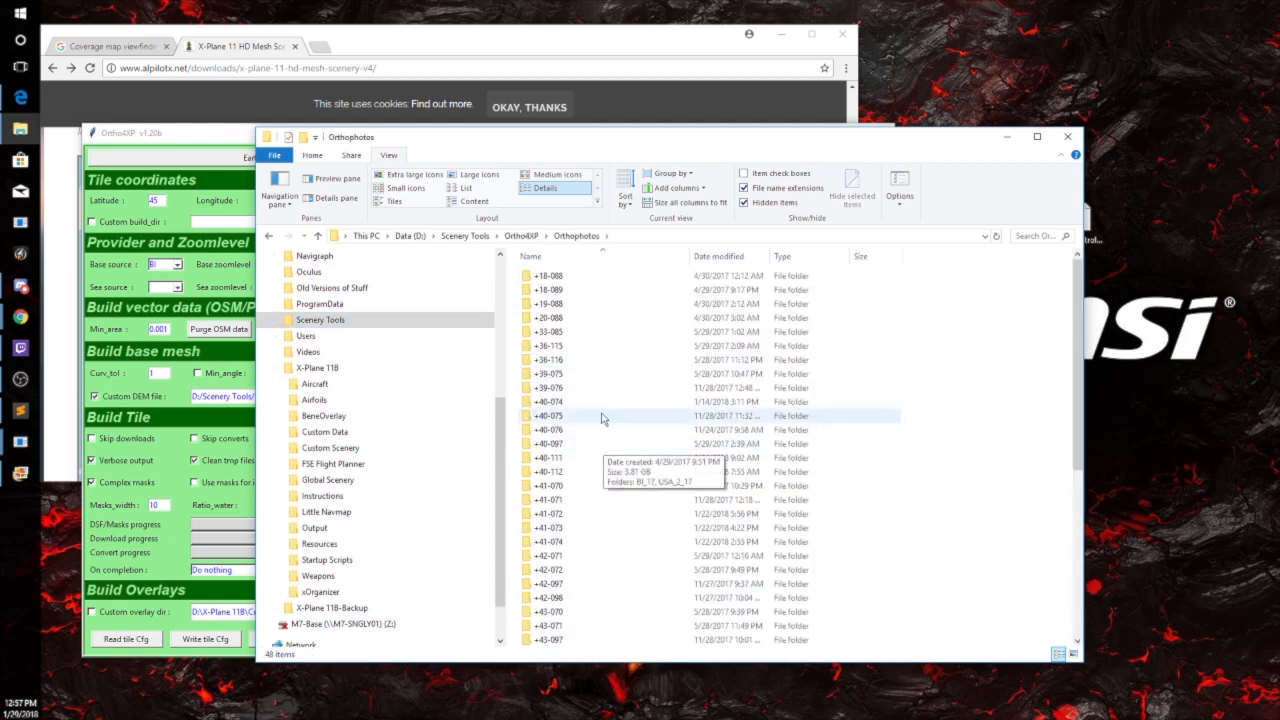
left_click(220, 135)
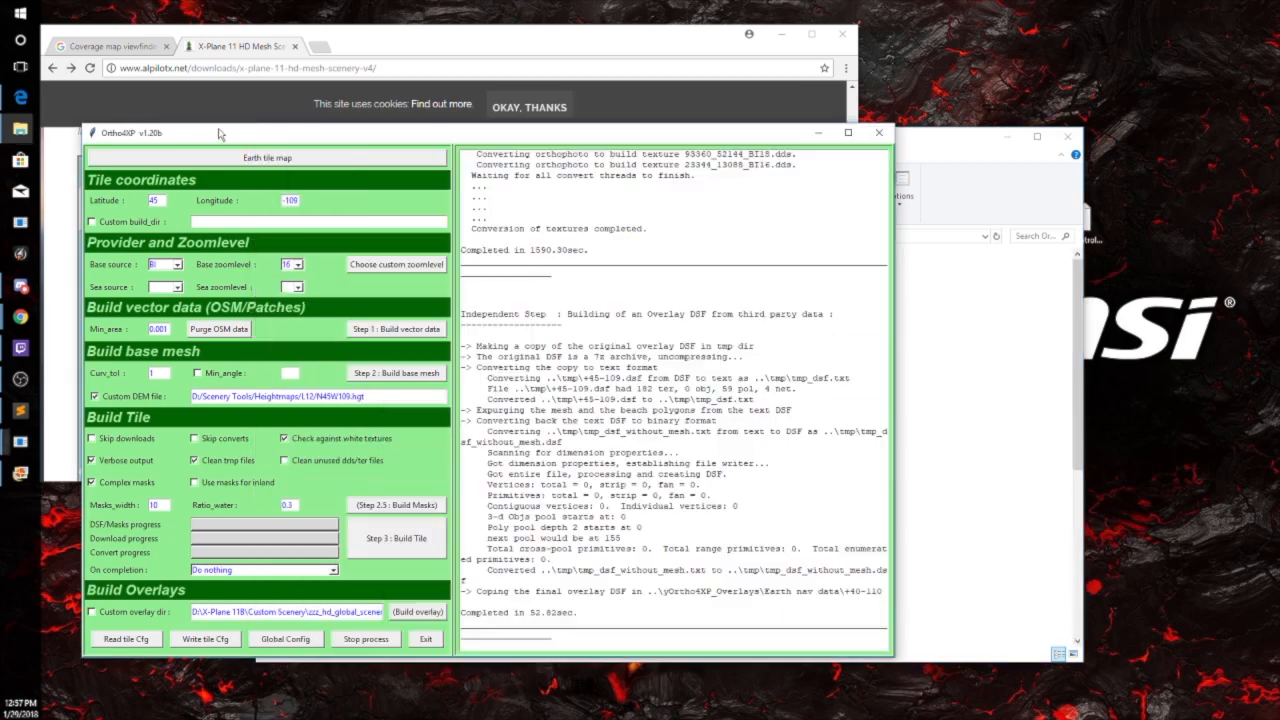
left_click(924, 281)
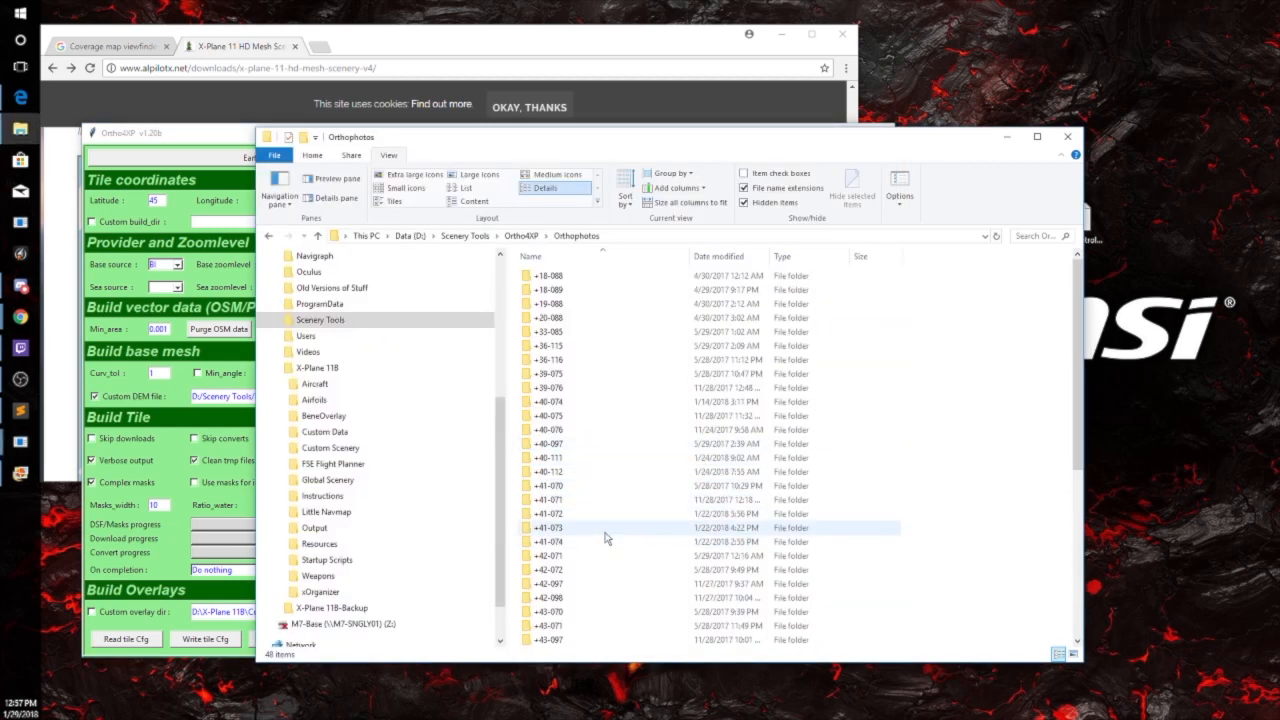
scroll(594, 540, "down", 3)
scroll(594, 540, "down", 2)
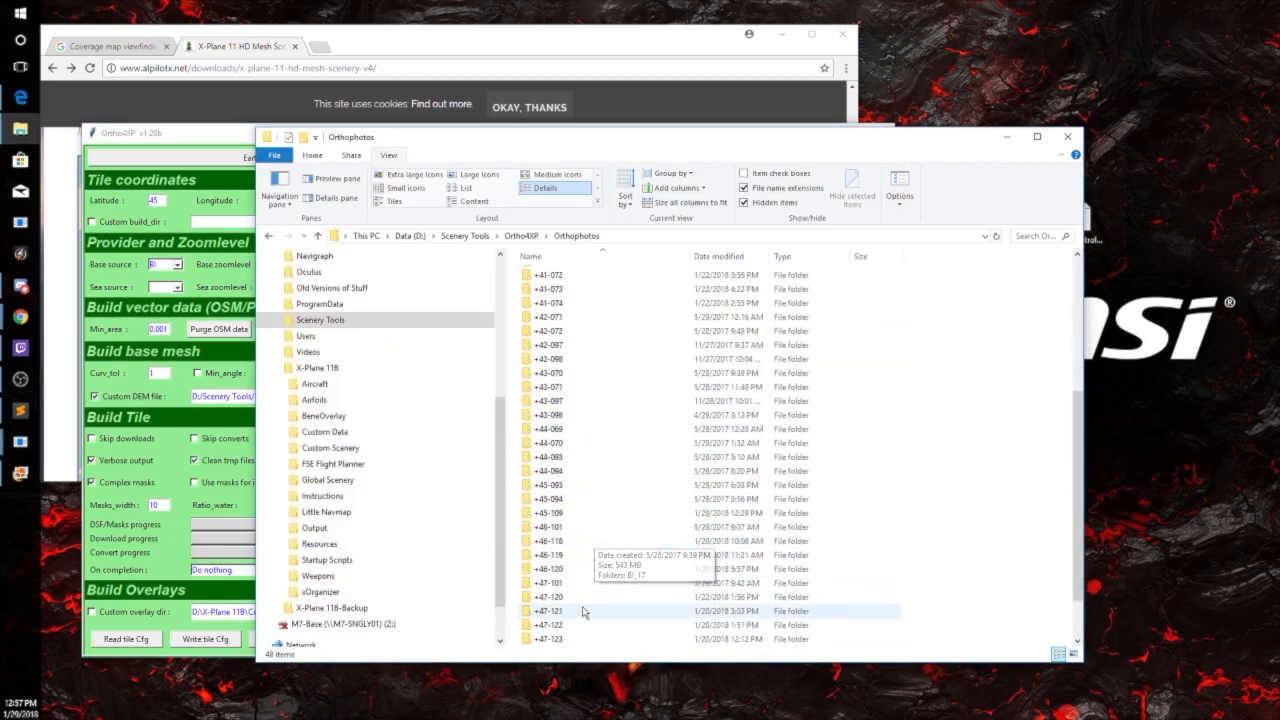
left_click(528, 514)
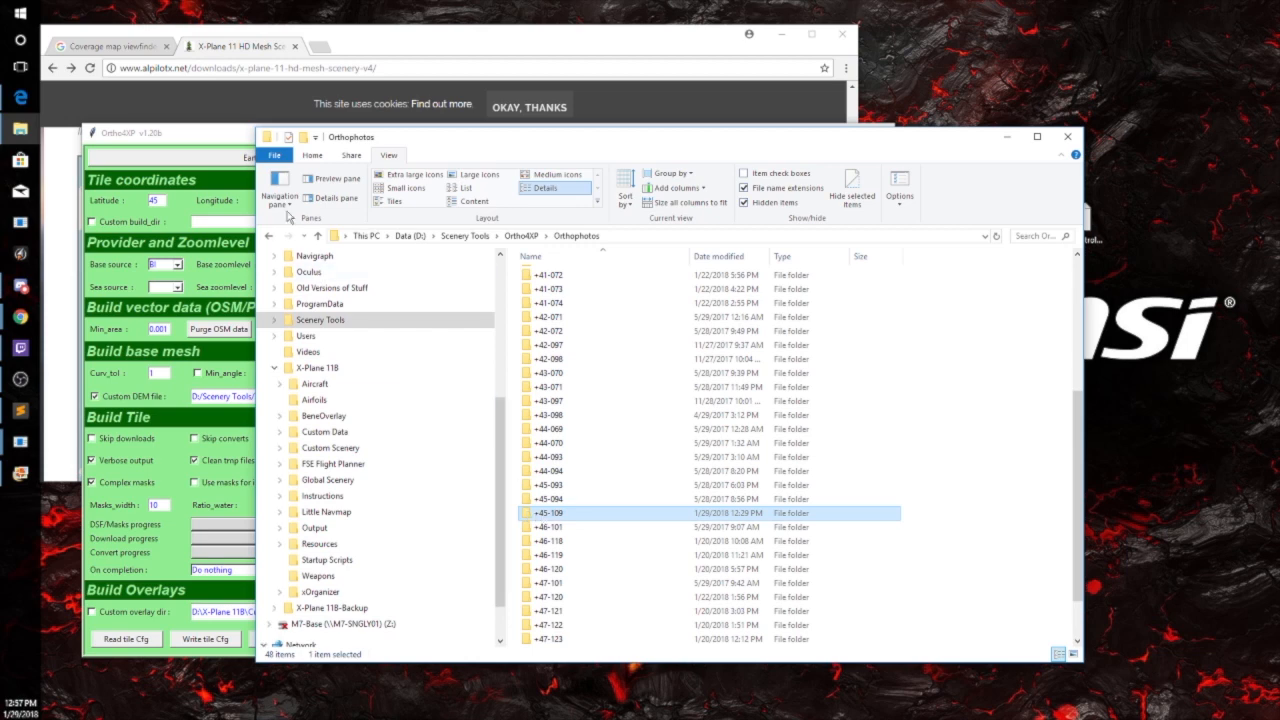
Go back to the Ortho4XP folder and locate the OSM_data and Tiles subfolders
left_click(268, 236)
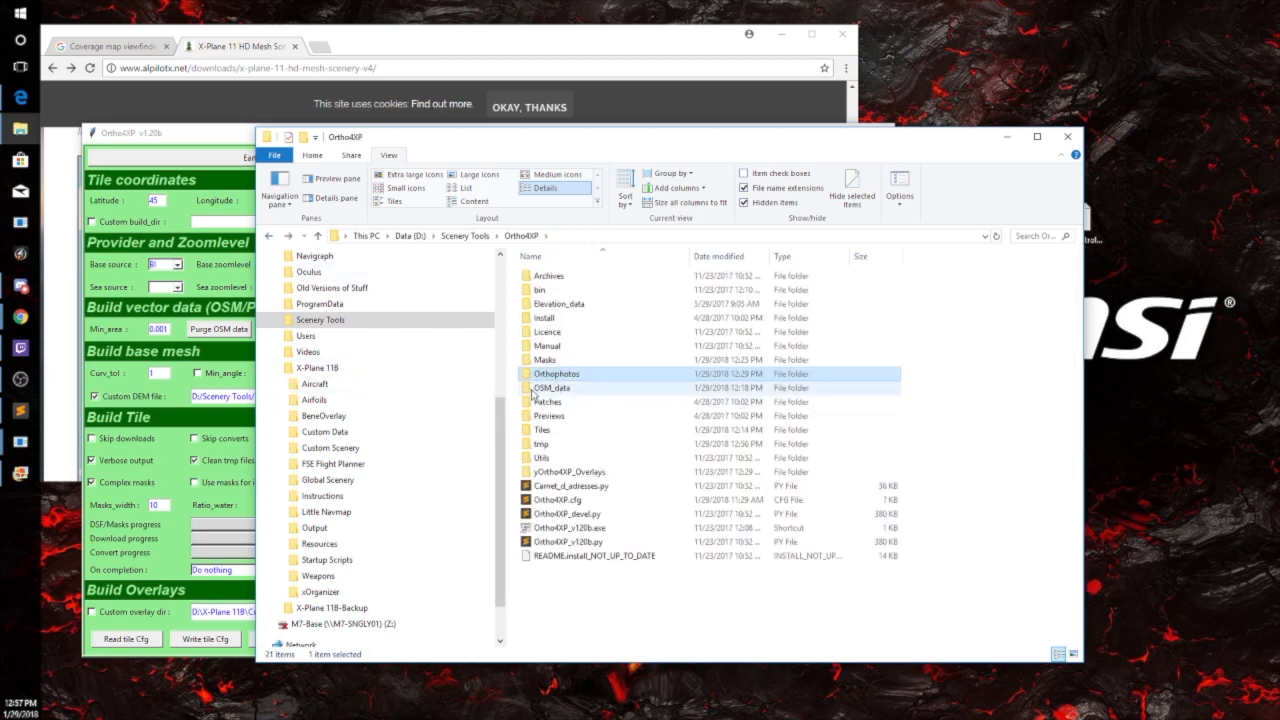
left_click(528, 390)
left_click(536, 431)
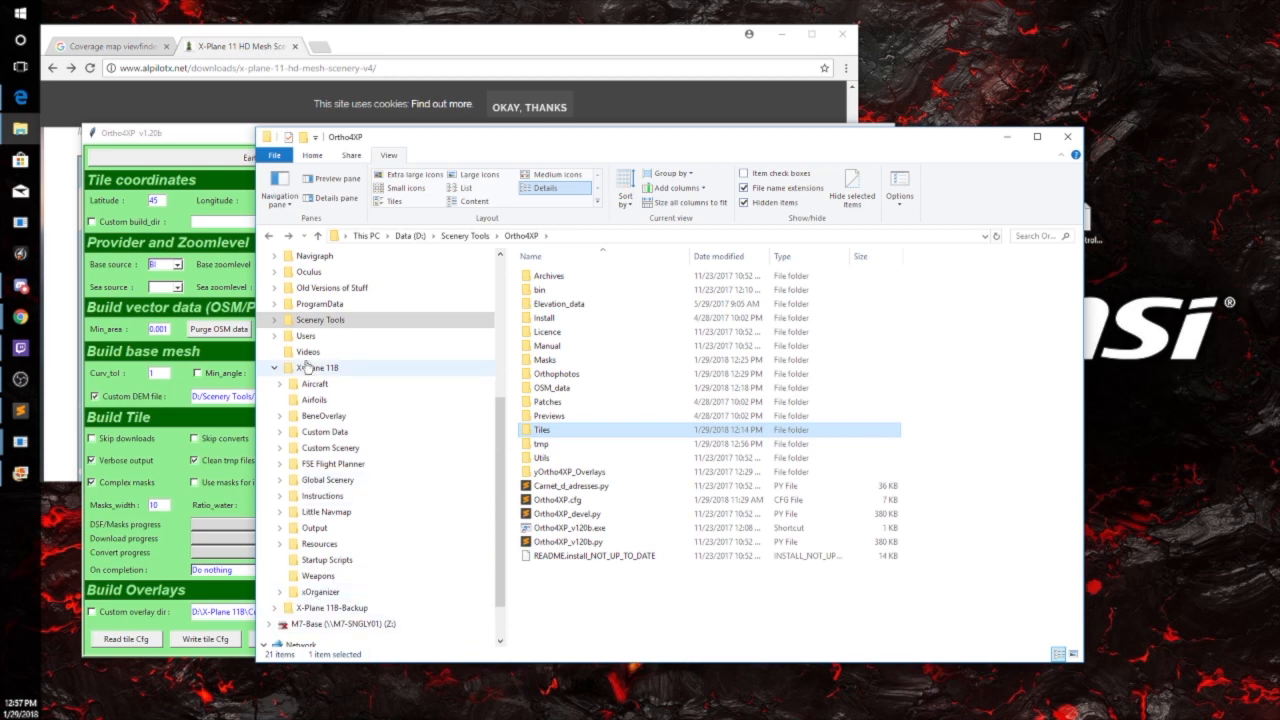
Open the Custom Scenery folder of X-Plane 11B and look through its zOrtho4XP tile folders
left_click(275, 368)
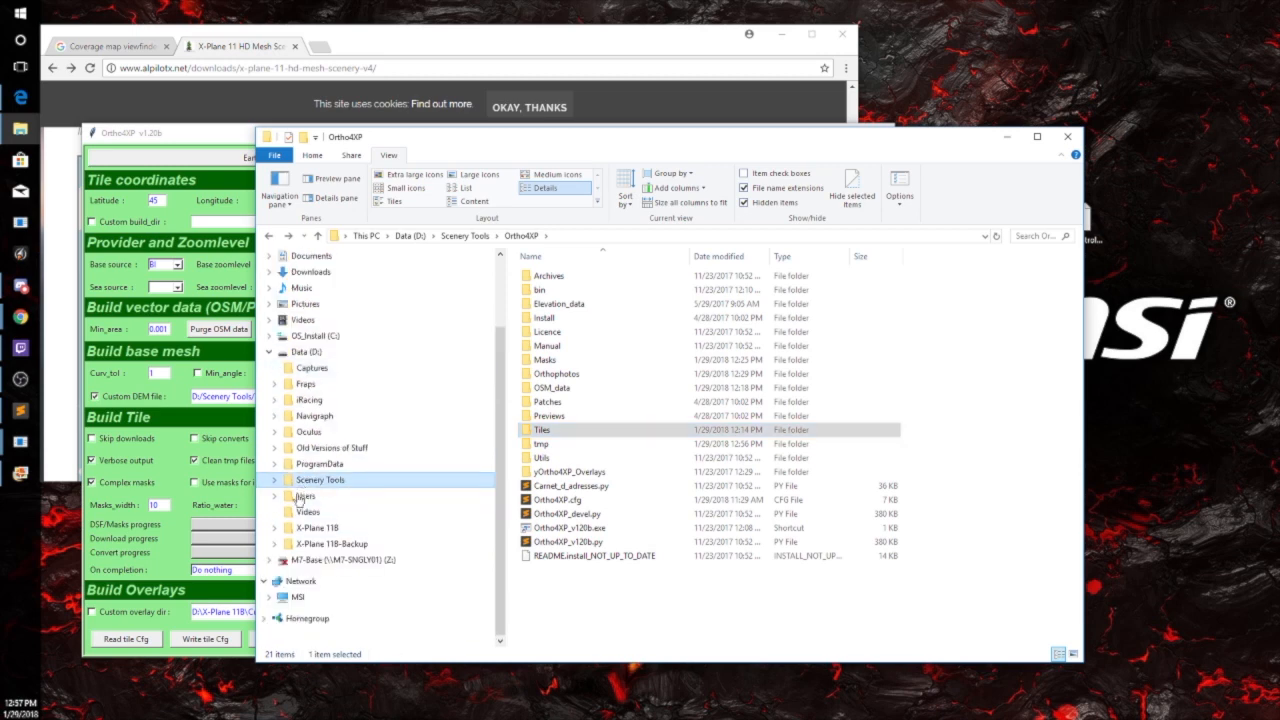
left_click(300, 528)
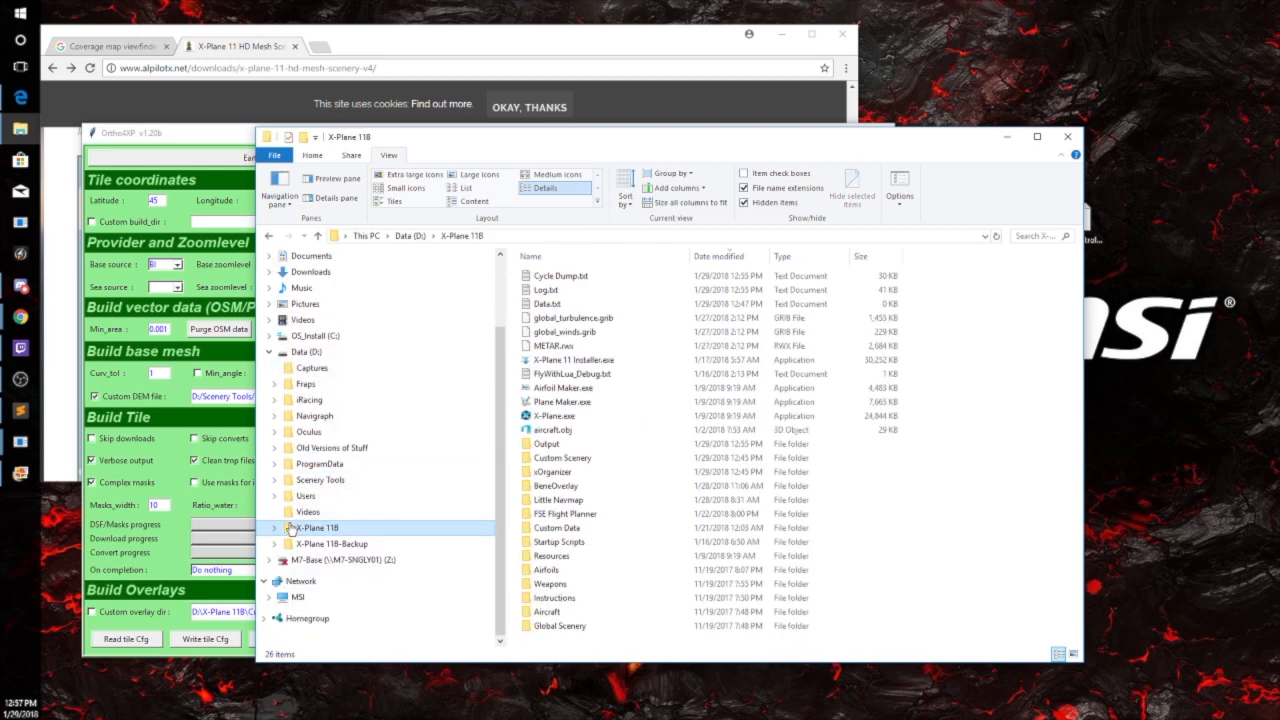
double_click(590, 458)
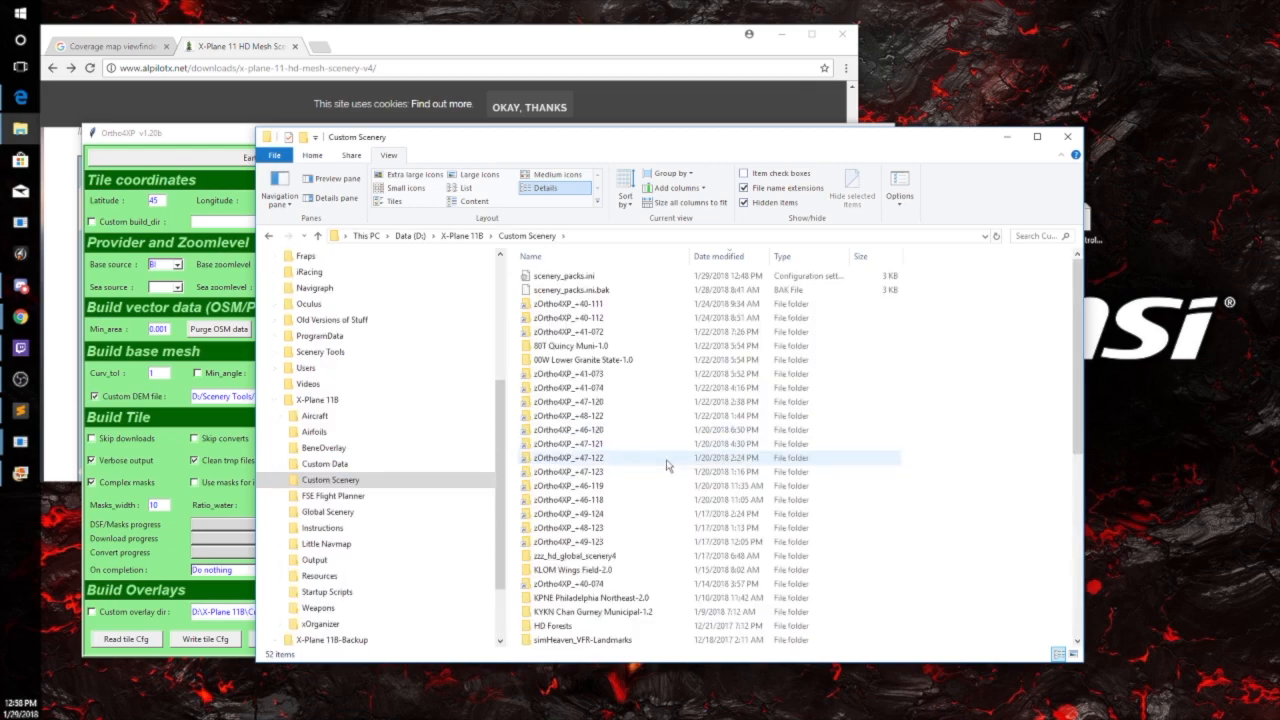
left_click_drag(485, 139, 460, 122)
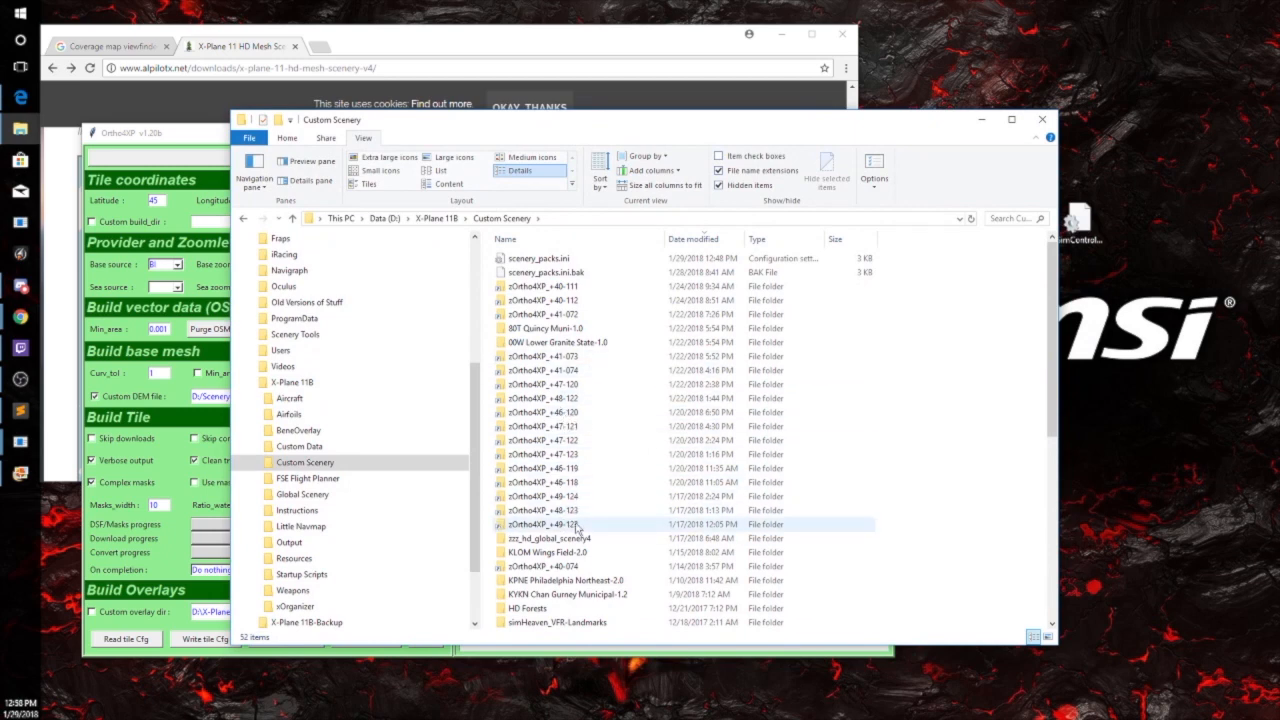
scroll(580, 520, "down", 2)
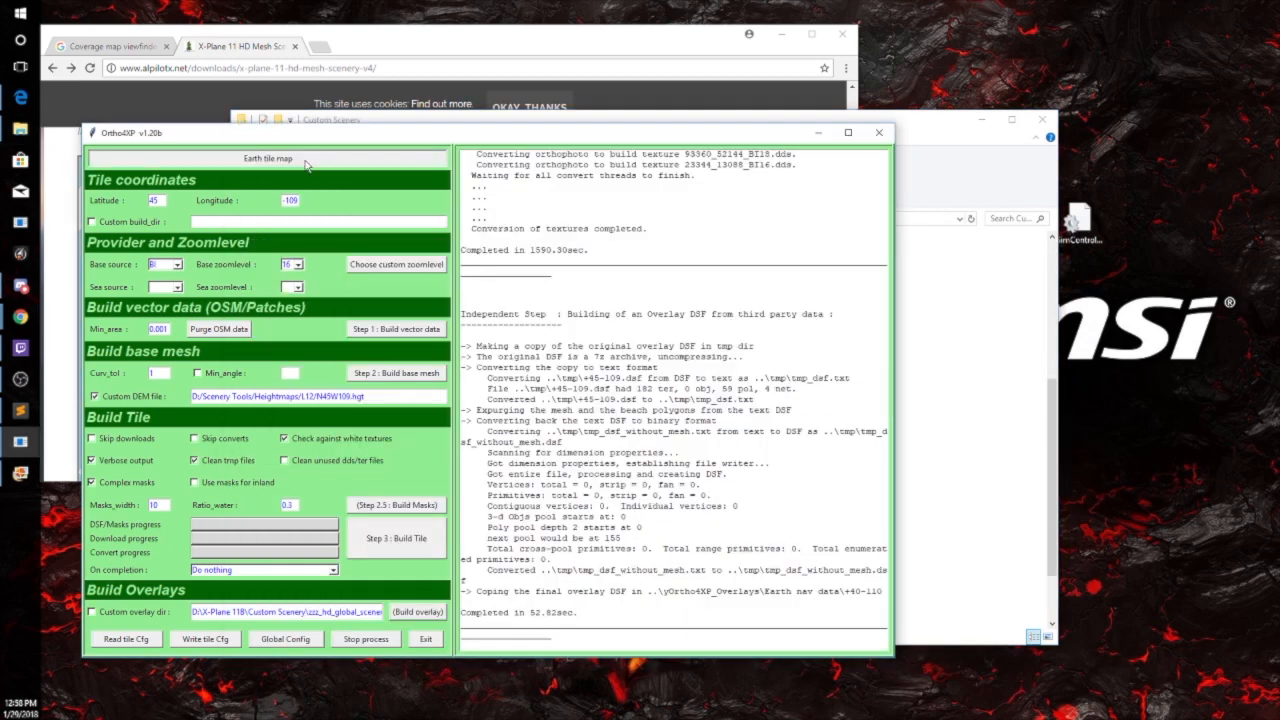
Link the tile at latitude 45, longitude -109 into Custom Scenery from Ortho4XP's Earth tile map
left_click(300, 160)
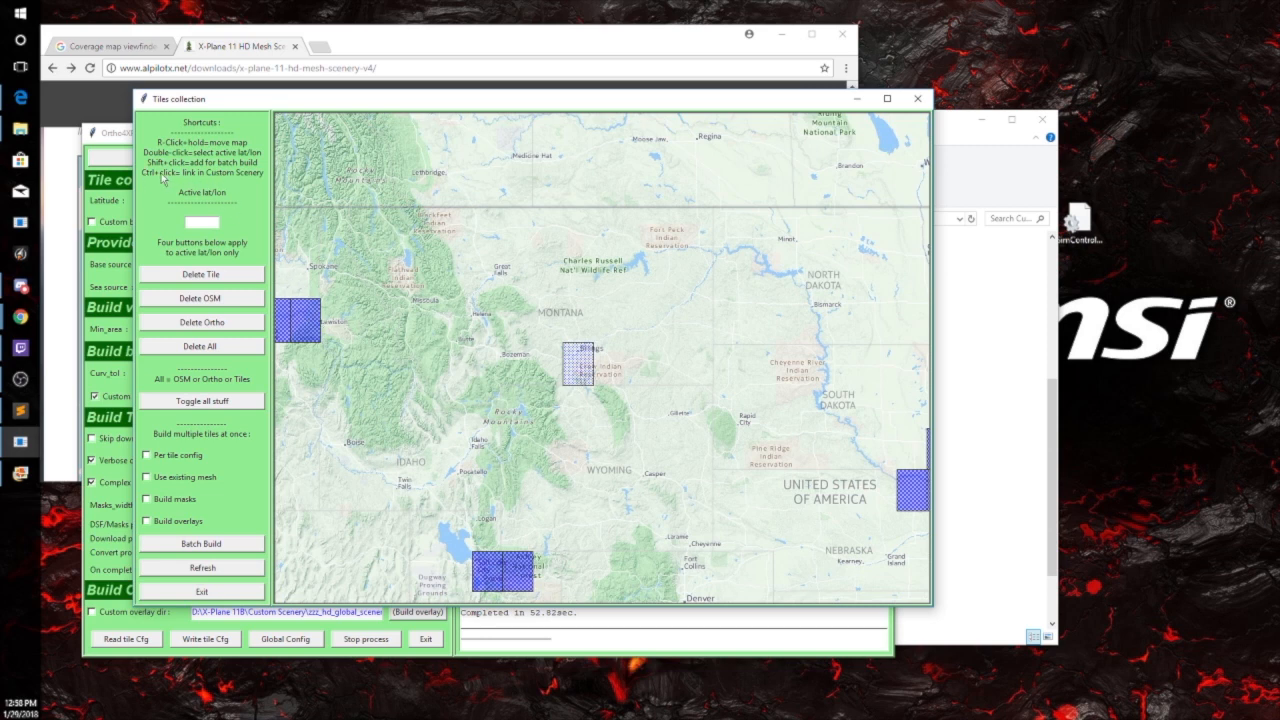
left_click(577, 379, "ctrl")
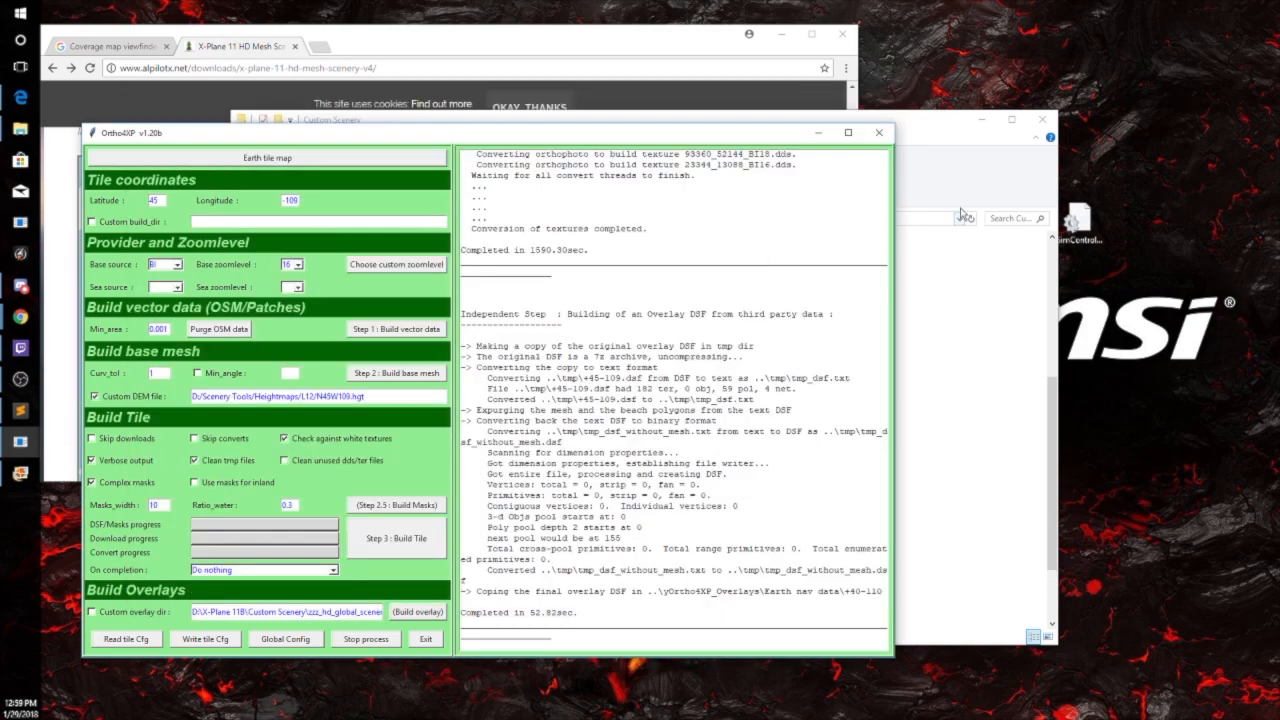
Reload the Custom Scenery folder in File Explorer and inspect the contents of the zOrtho4XP_+45-109 folder
left_click(803, 113)
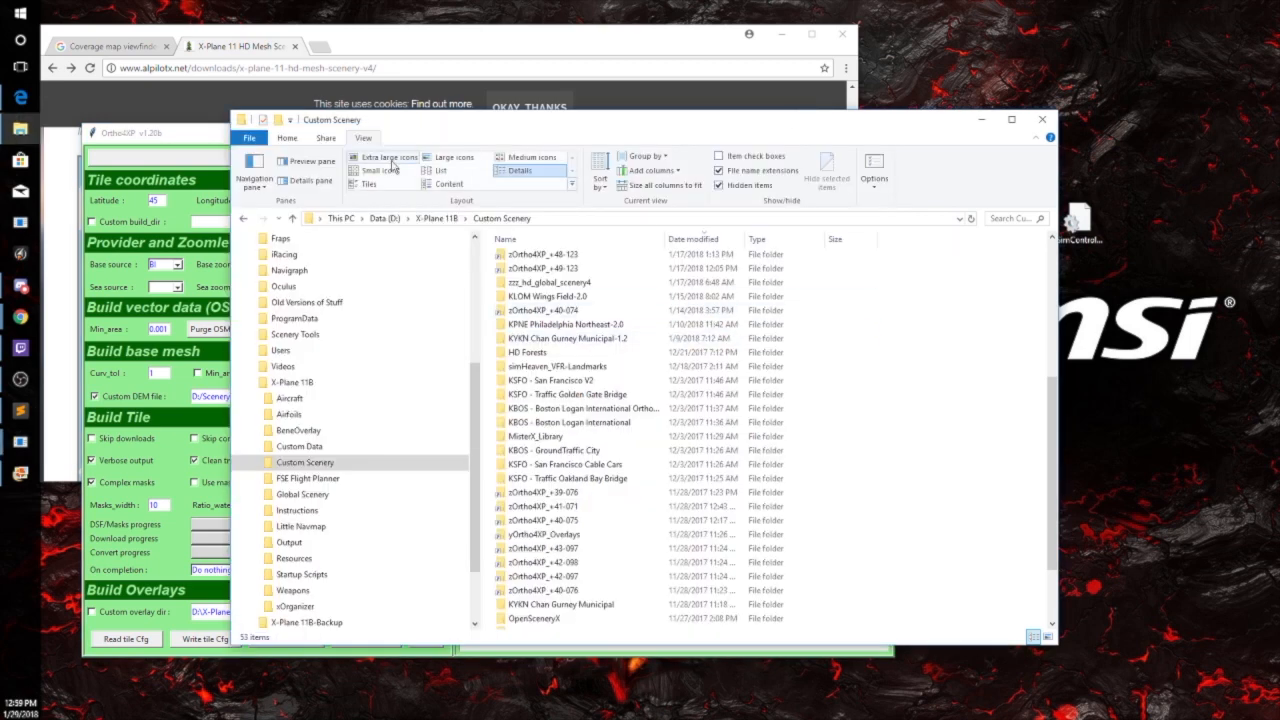
left_click(433, 221)
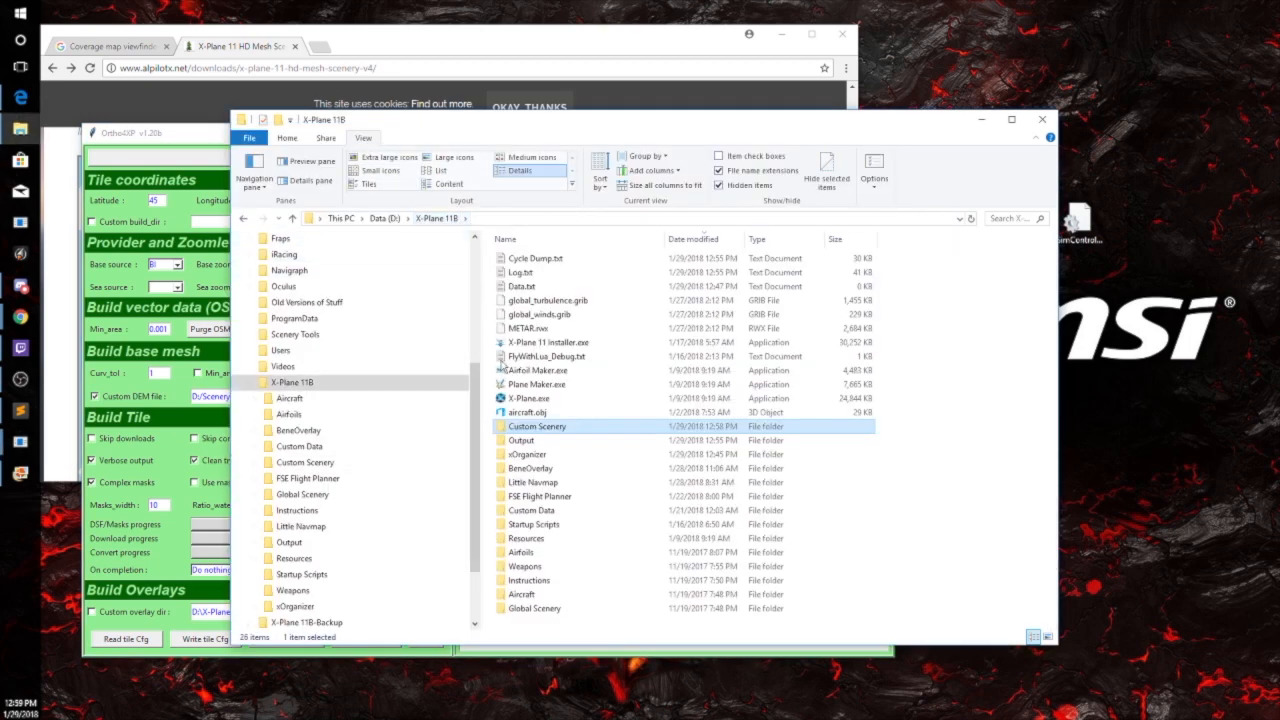
double_click(506, 427)
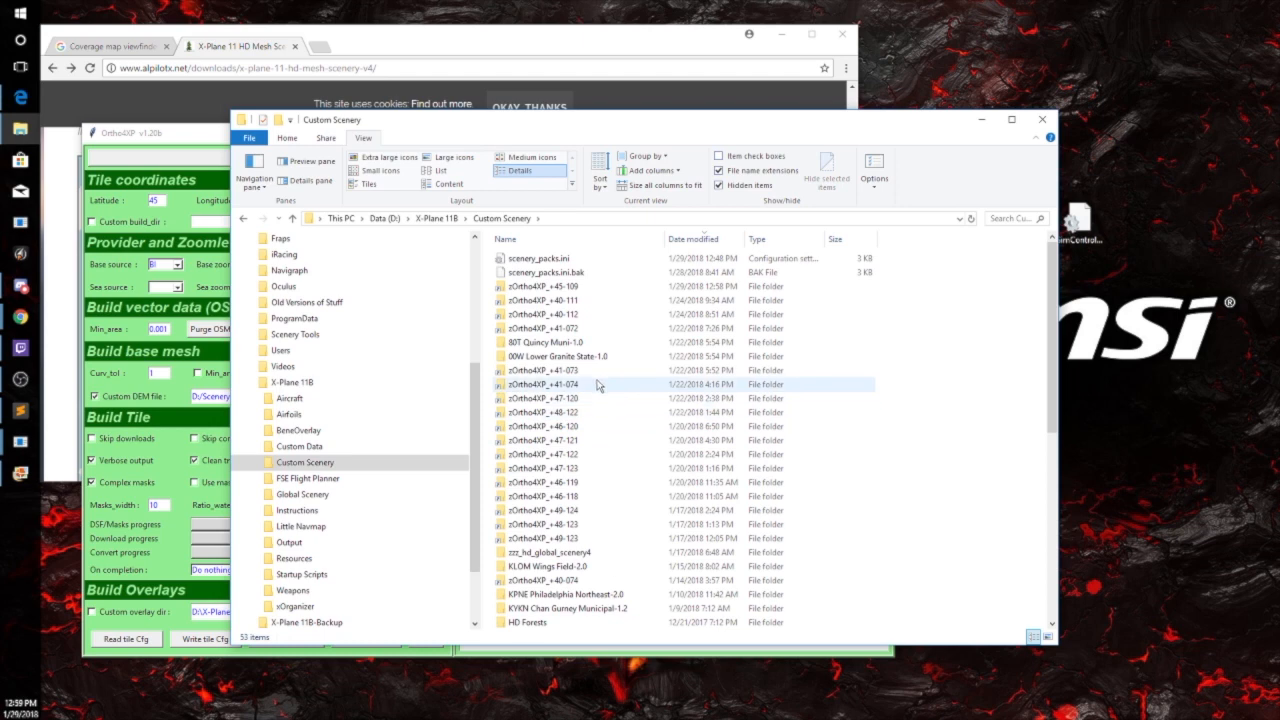
double_click(516, 290)
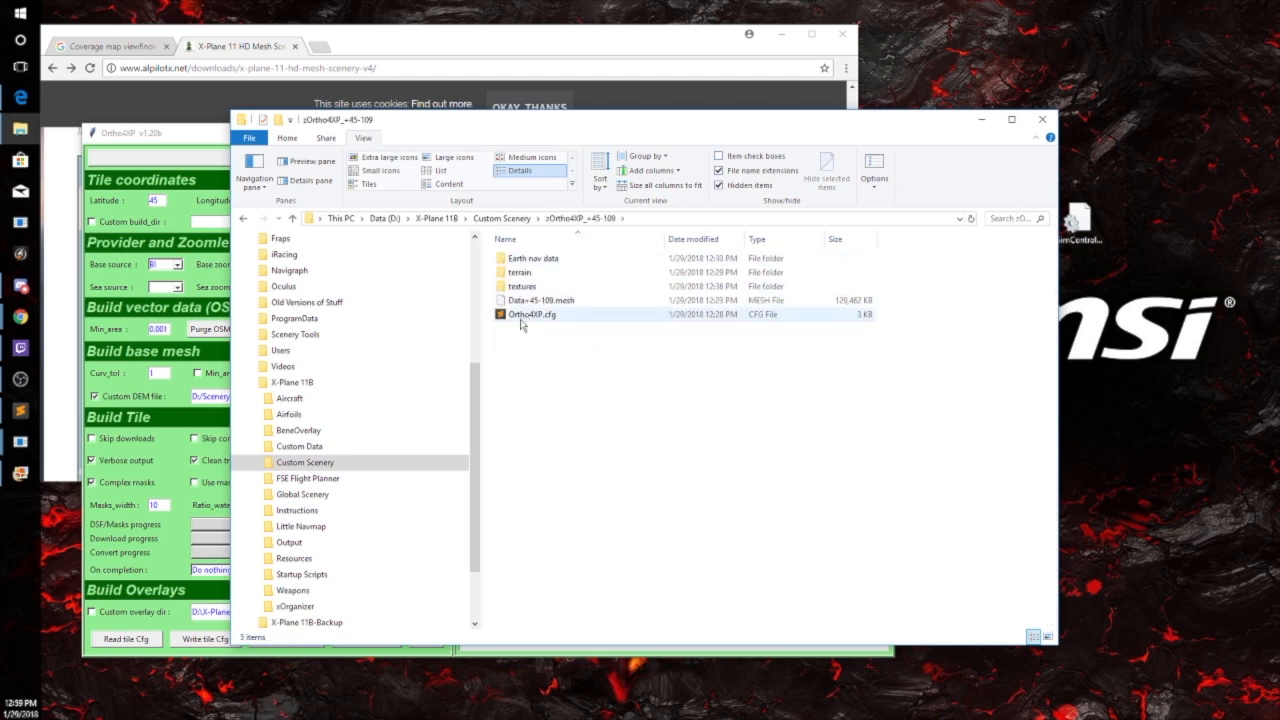
left_click(246, 219)
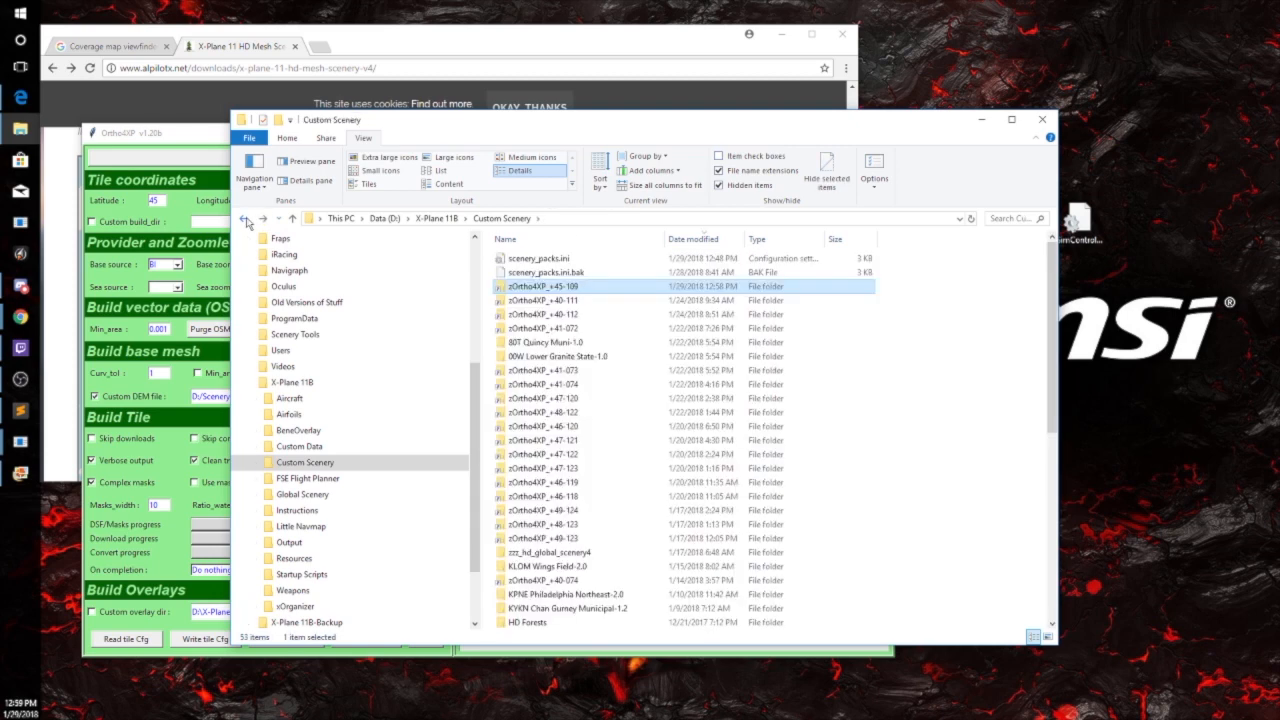
Launch xOrganizer from X-Plane 11B to rescan the scenery packs
left_click(197, 141)
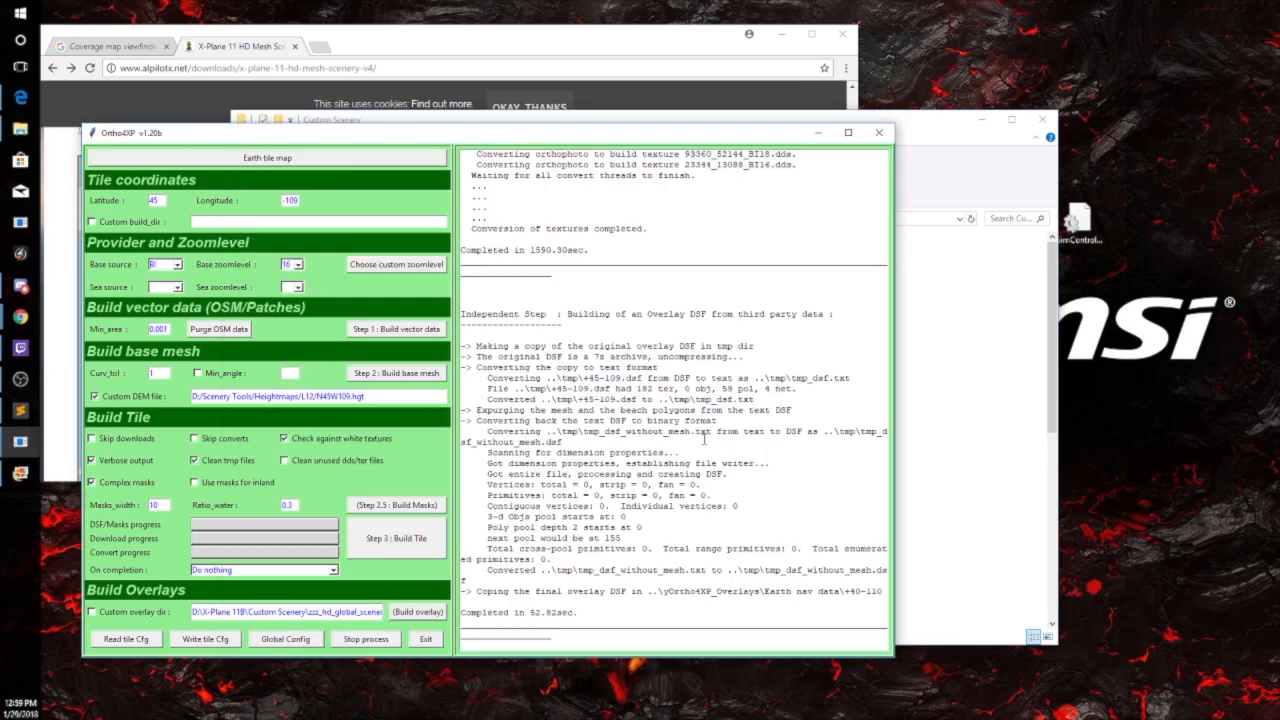
left_click(812, 117)
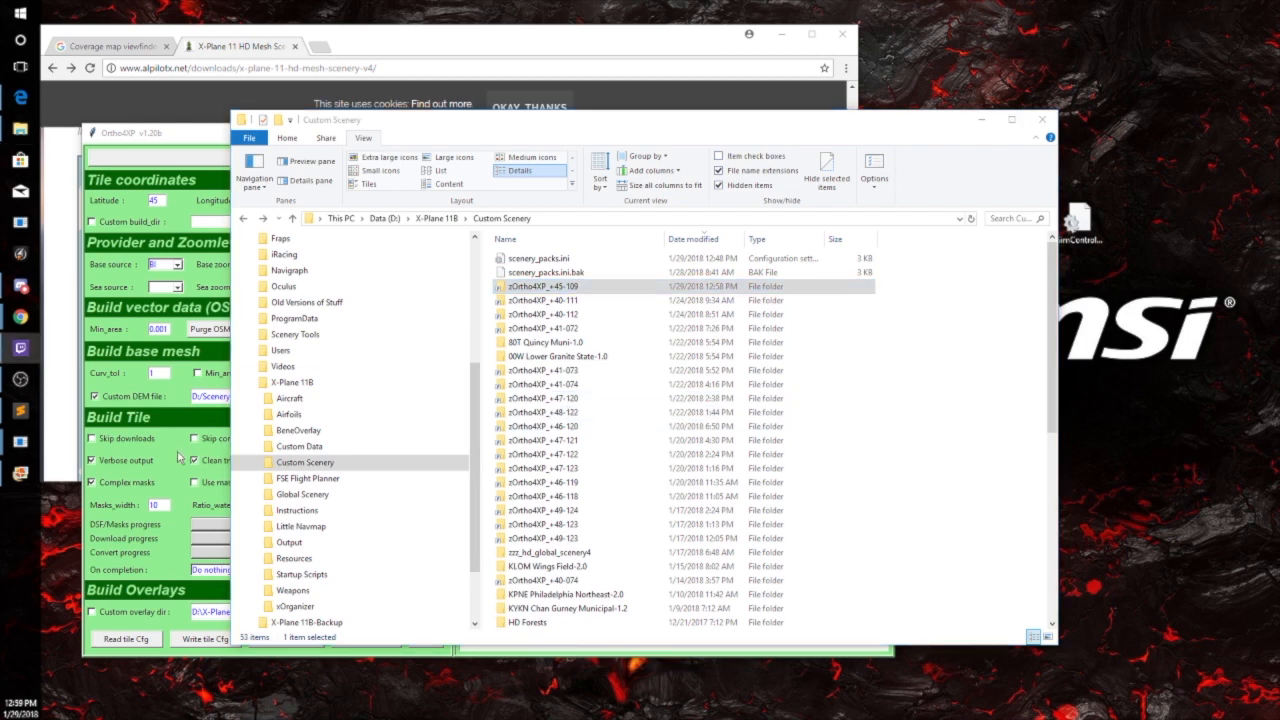
scroll(376, 586, "down", 1)
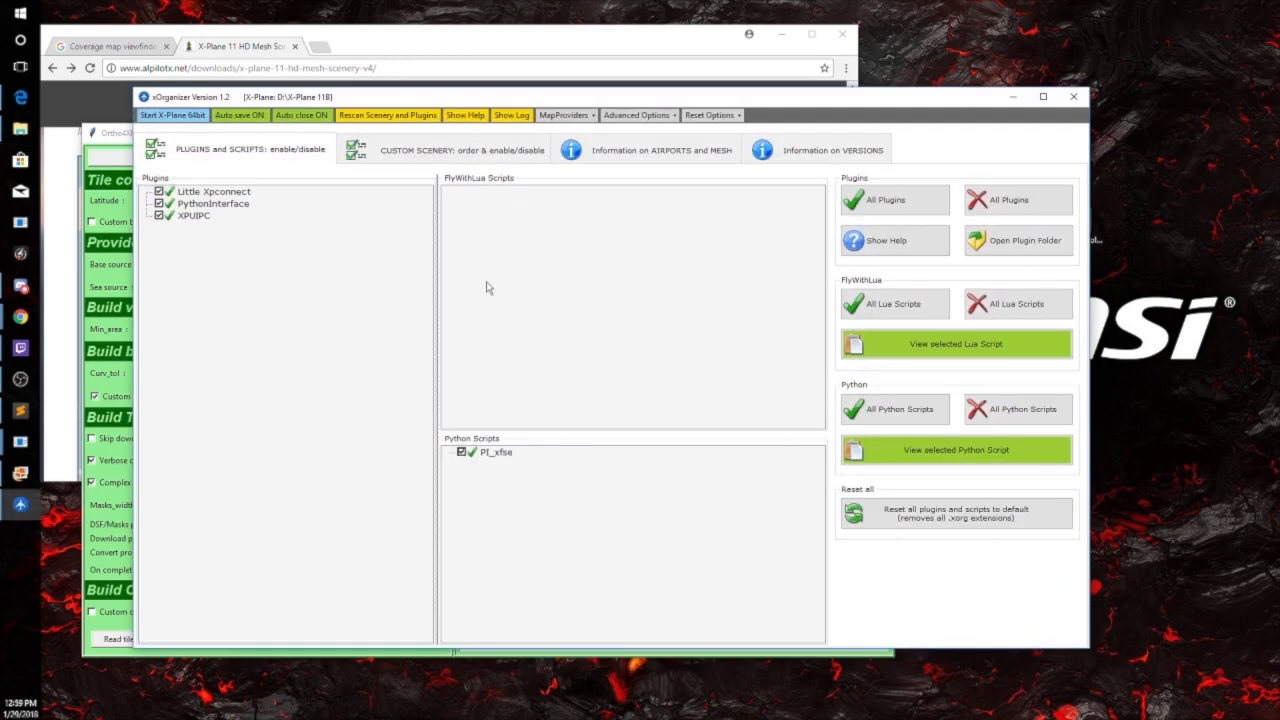
Preview Scenerypacks.ini in the custom scenery order down to zzz_hd_global_scenery4, hide the preview, and close xOrganizer
left_click(408, 160)
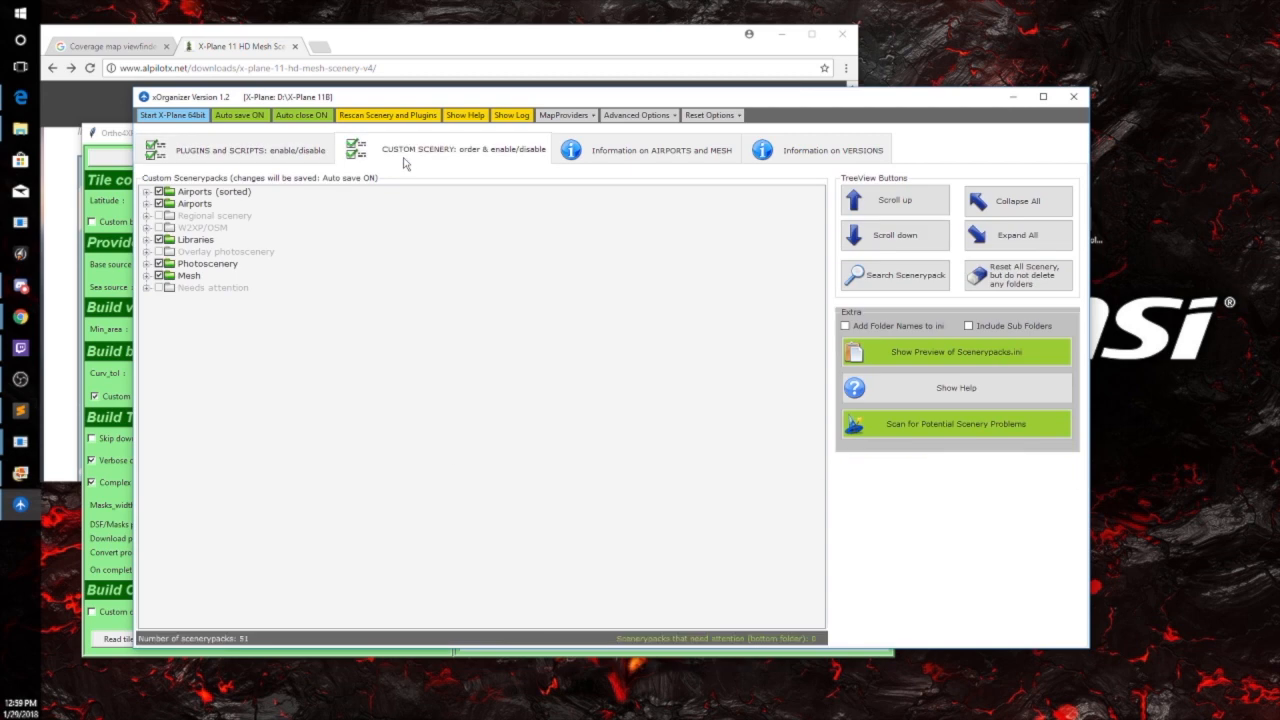
left_click(864, 350)
scroll(479, 405, "down", 5)
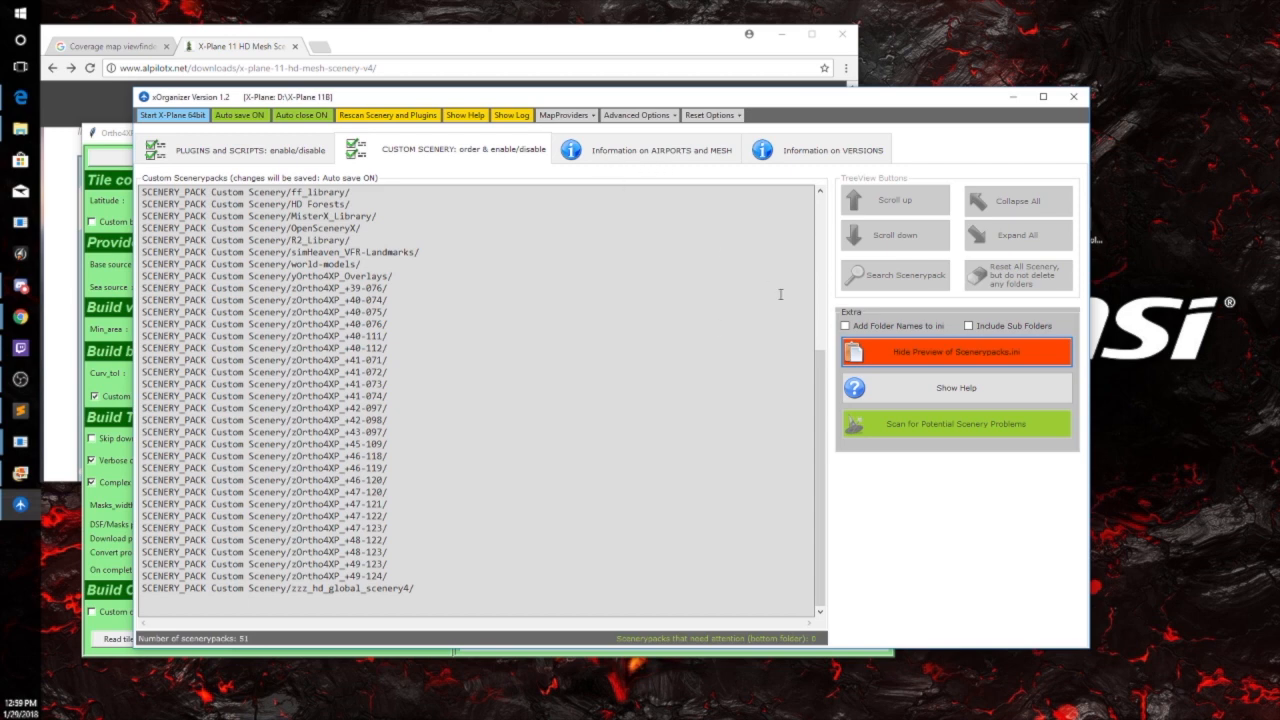
left_click(901, 355)
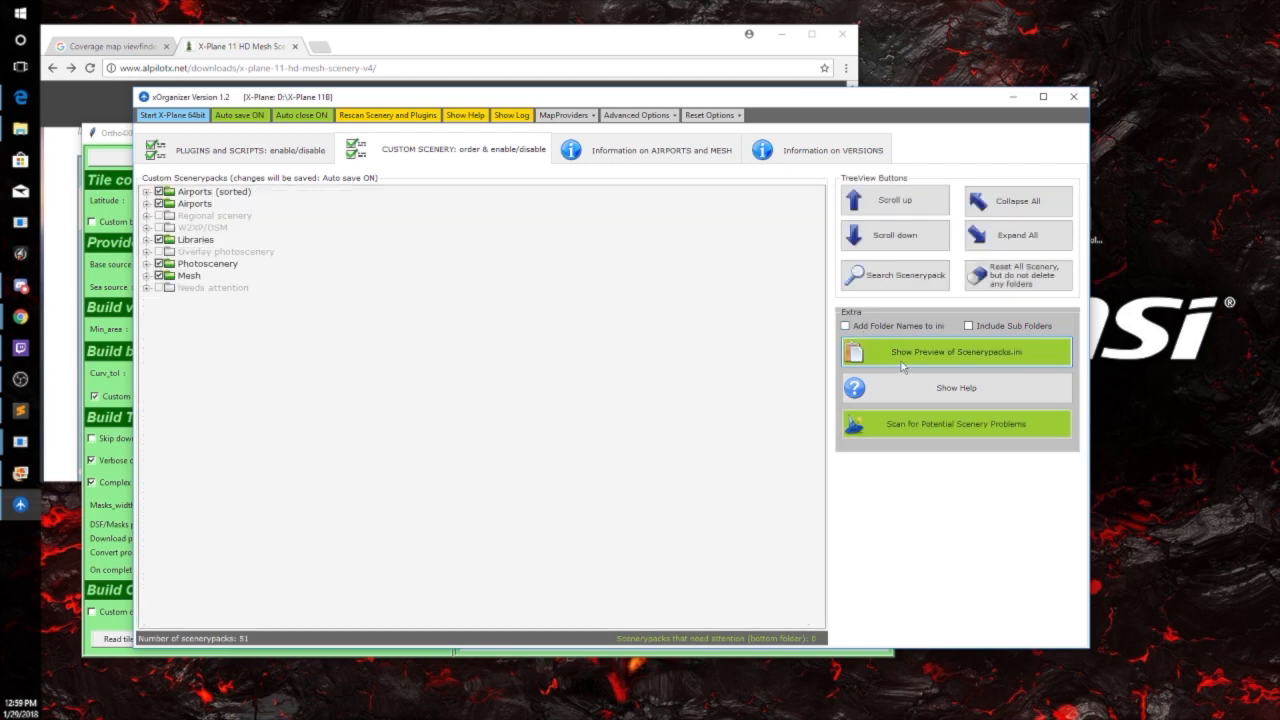
left_click(1071, 95)
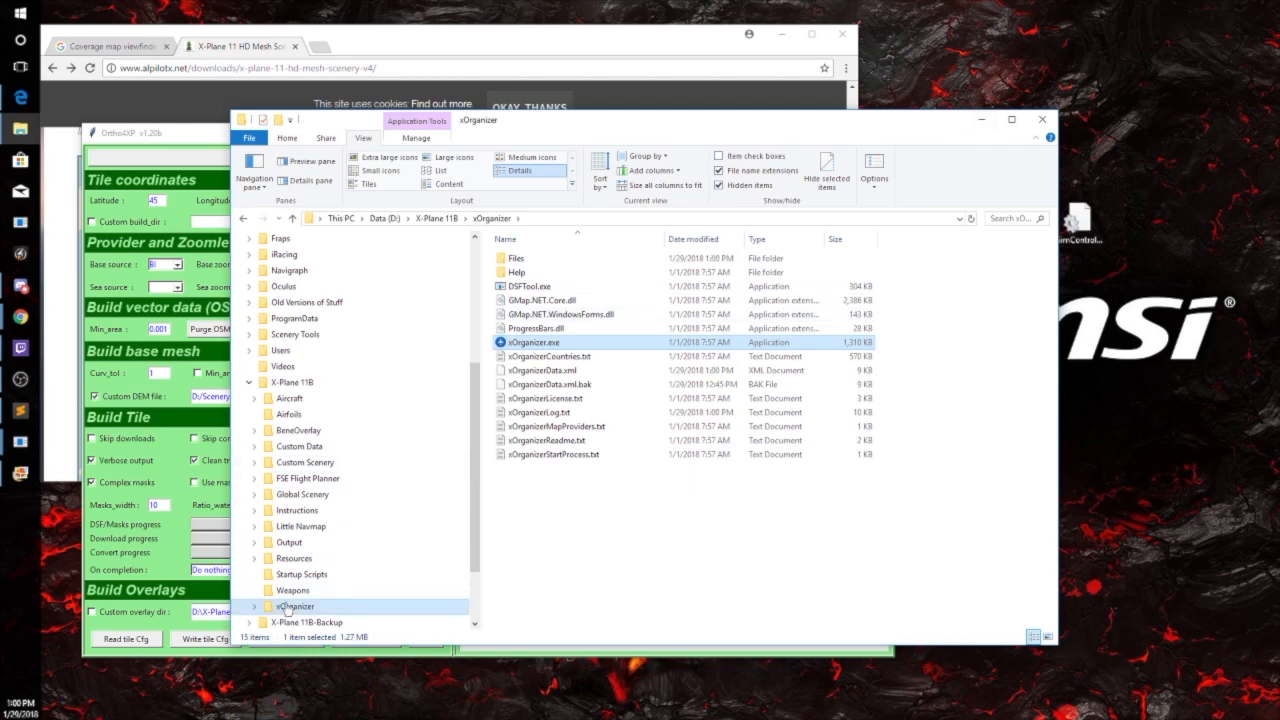
Open scenery_packs.ini from the Custom Scenery folder and check the position of the zOrtho4XP_+45-109 entry
left_click(284, 448)
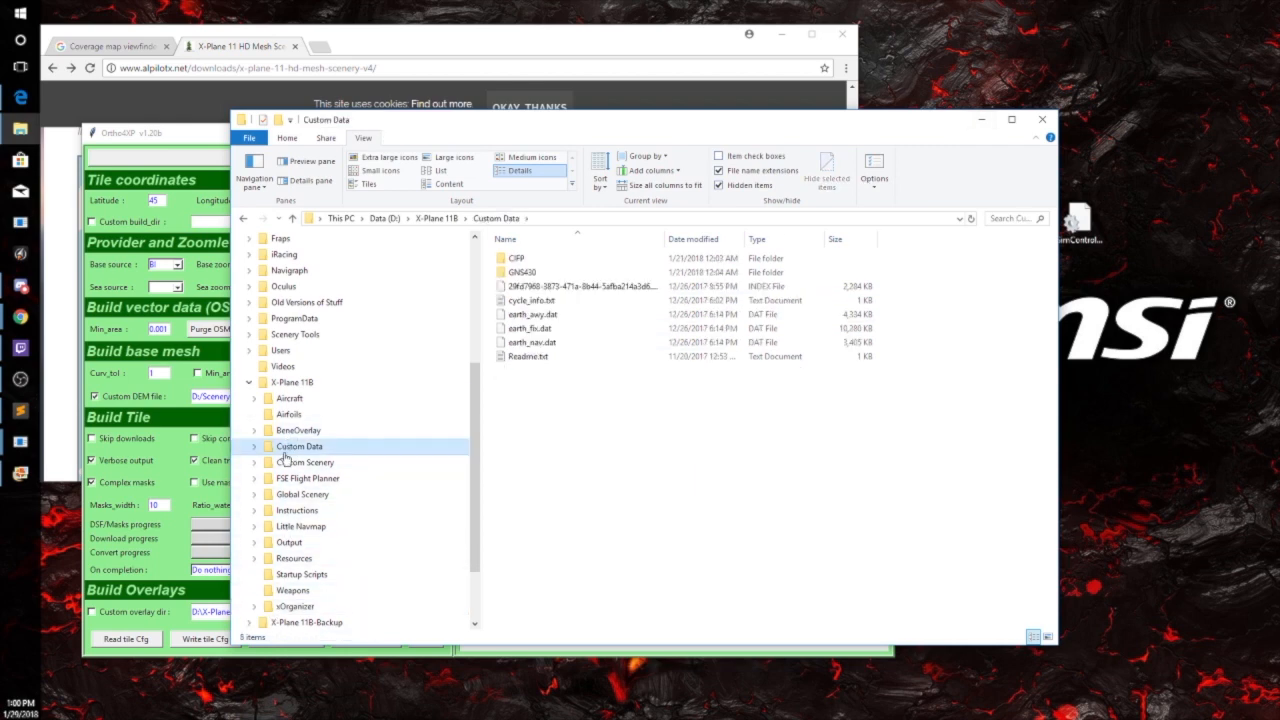
left_click(290, 462)
double_click(530, 256)
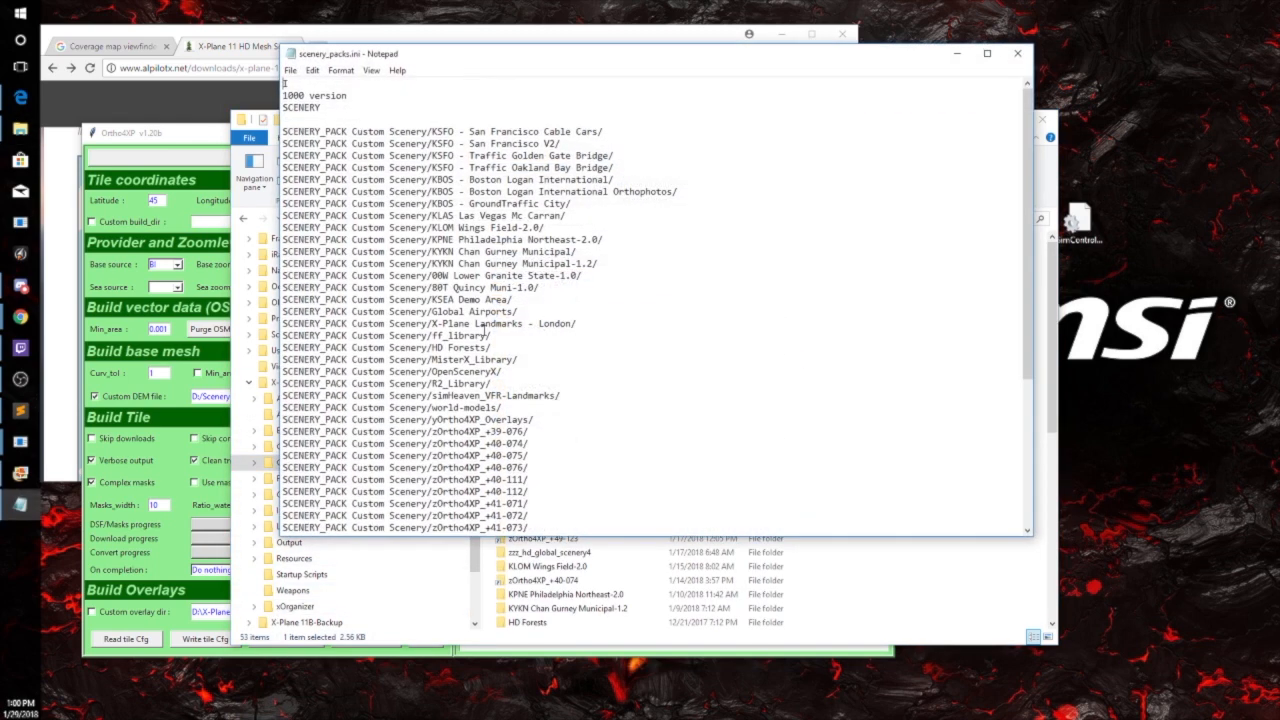
scroll(544, 357, "down", 5)
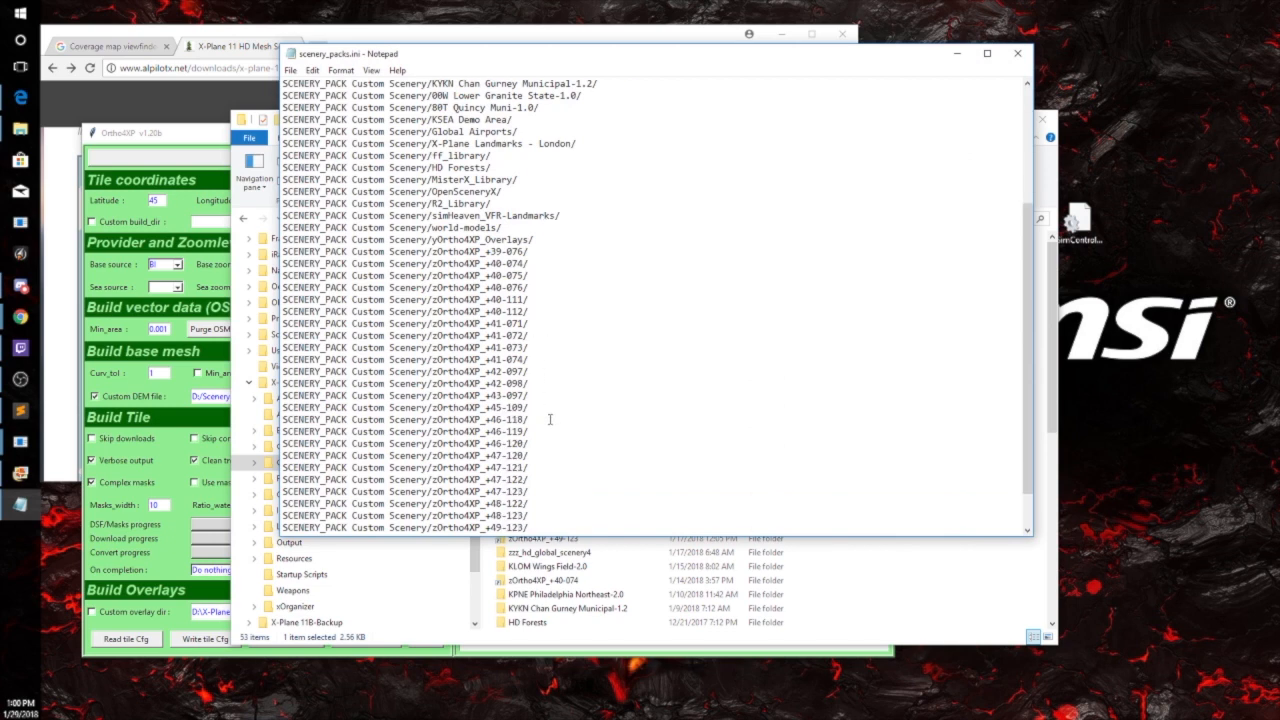
left_click_drag(530, 407, 292, 408)
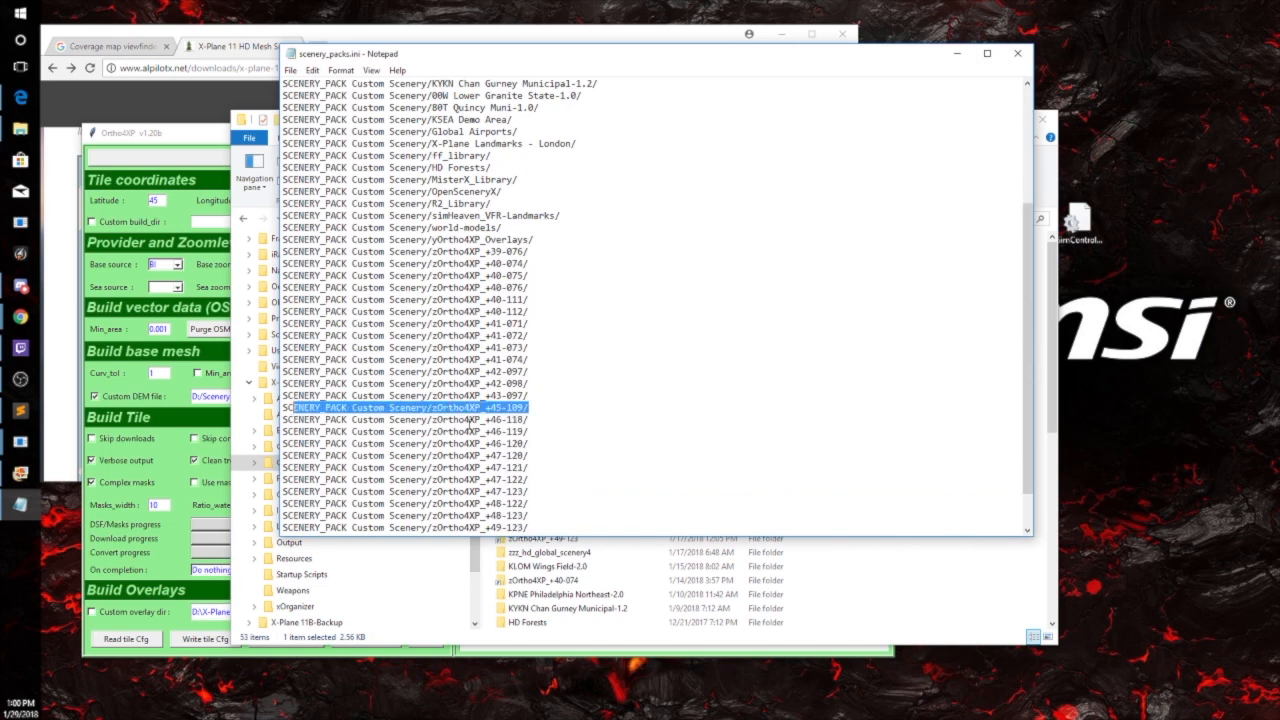
left_click(585, 429)
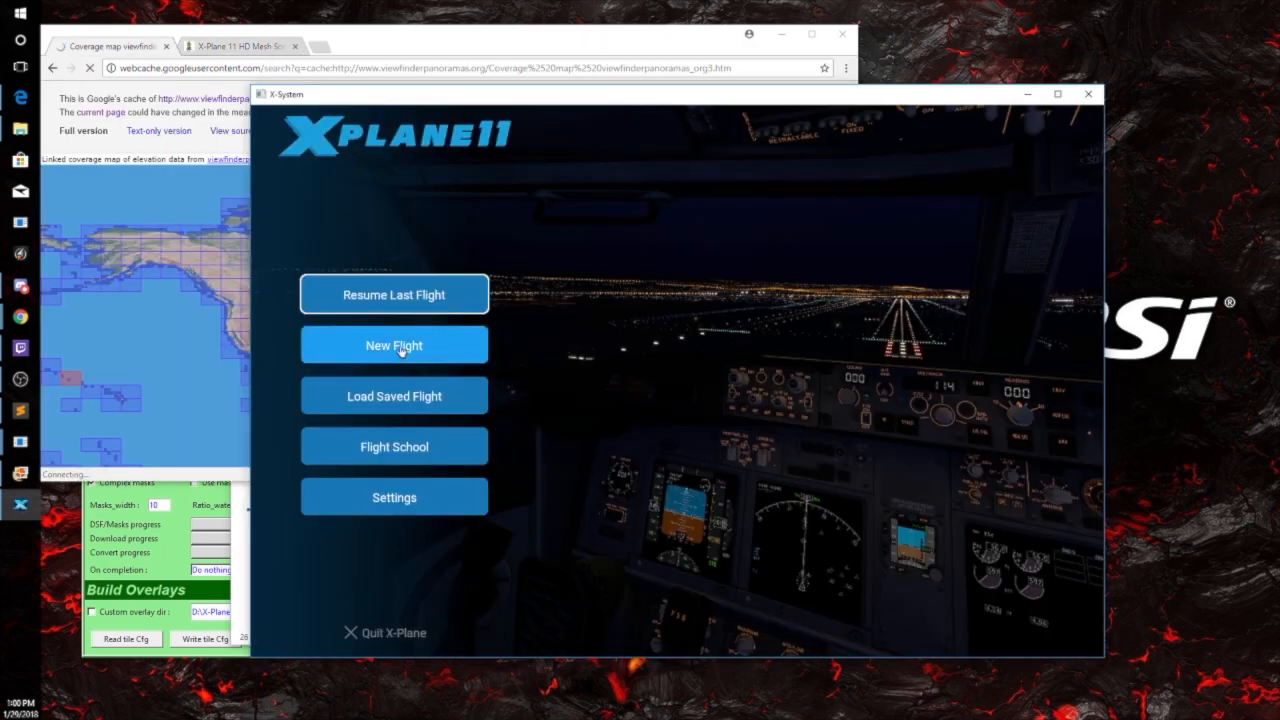
Start a new X-Plane 11 flight with the 208B Grand Caravan at Billings Logan International (KBIL)
left_click(400, 350)
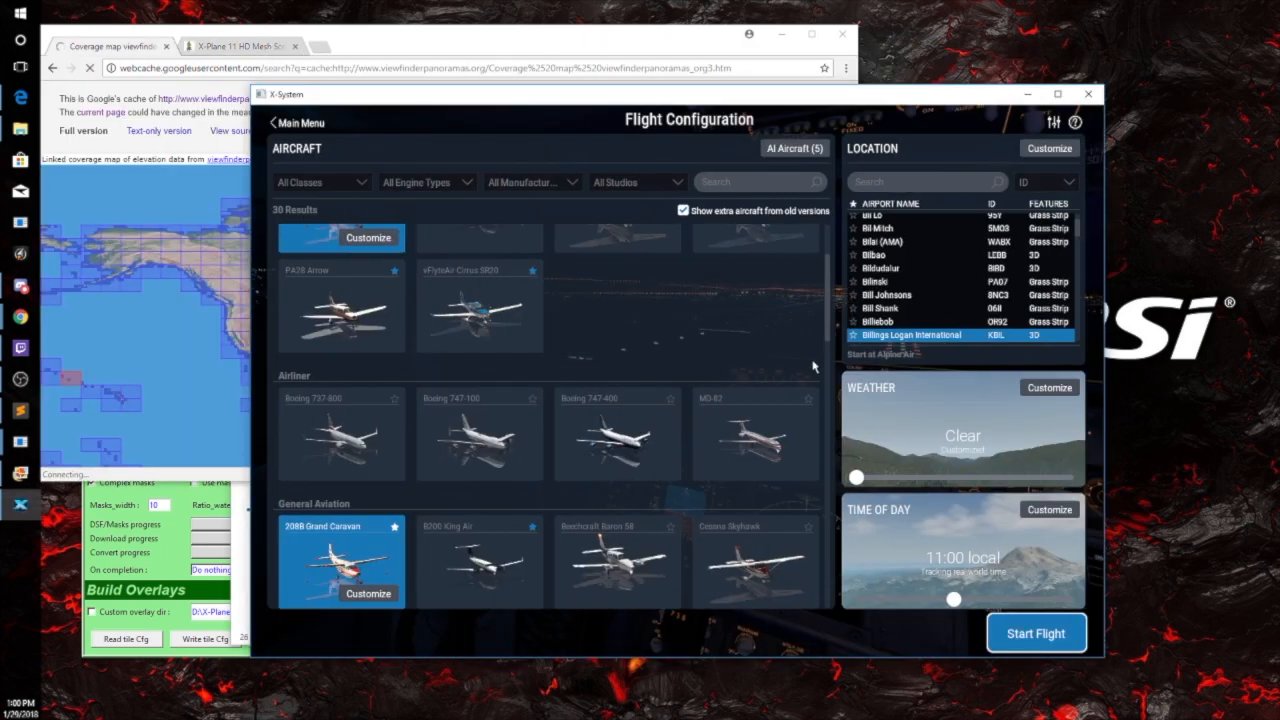
left_click(1038, 636)
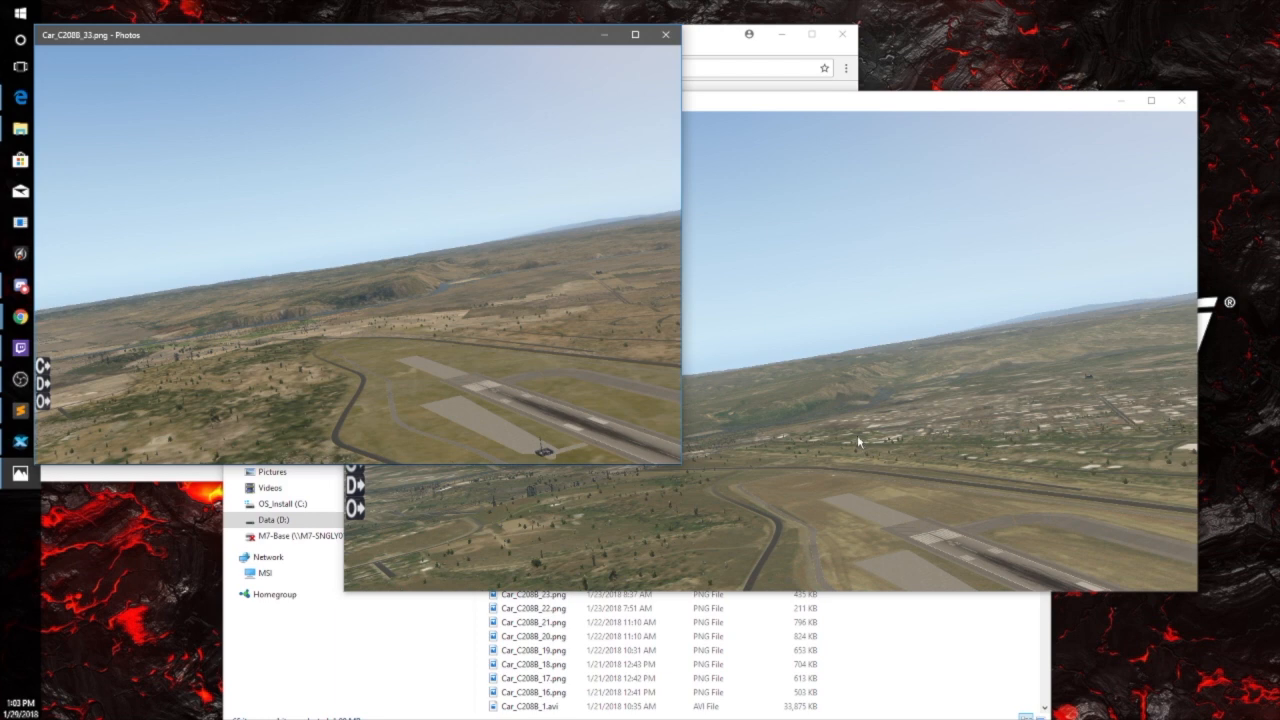
Place the simulator window beside the Car_C208B_33.png screenshot and compare the runway, hills and town in both, tilting the simulator view down and up
left_click_drag(741, 113, 762, 212)
left_click(487, 383)
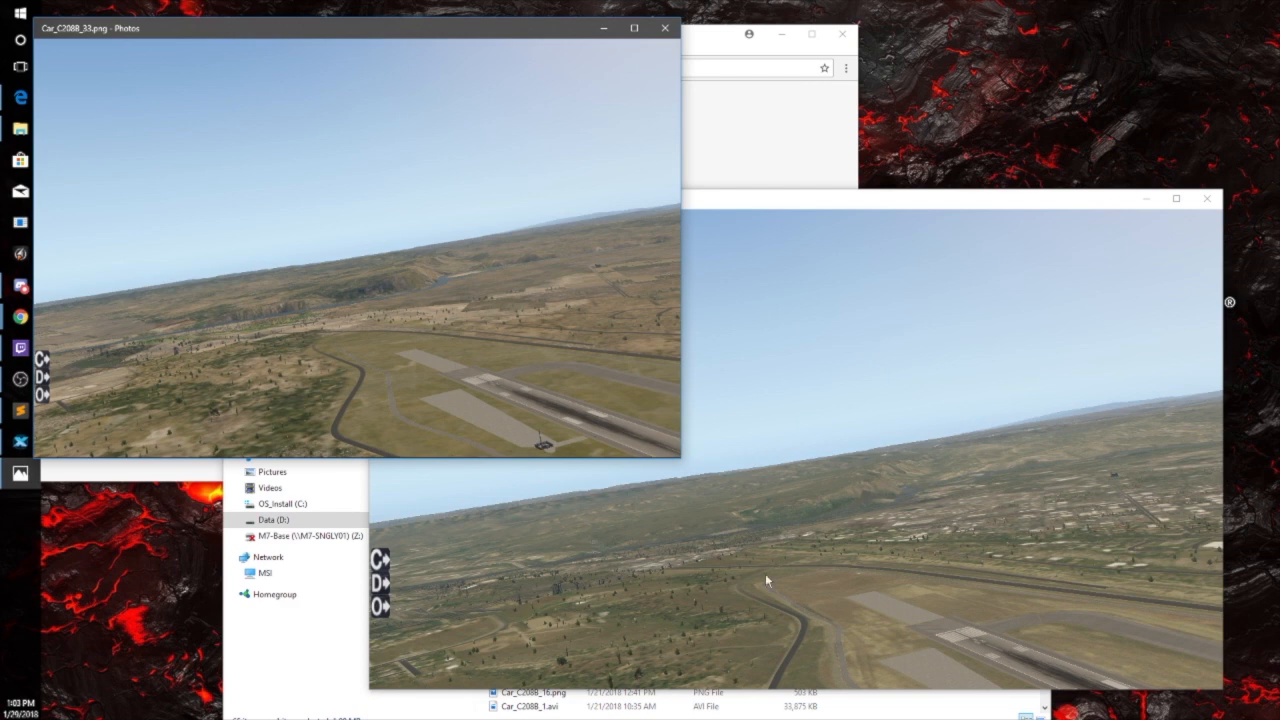
left_click(934, 552)
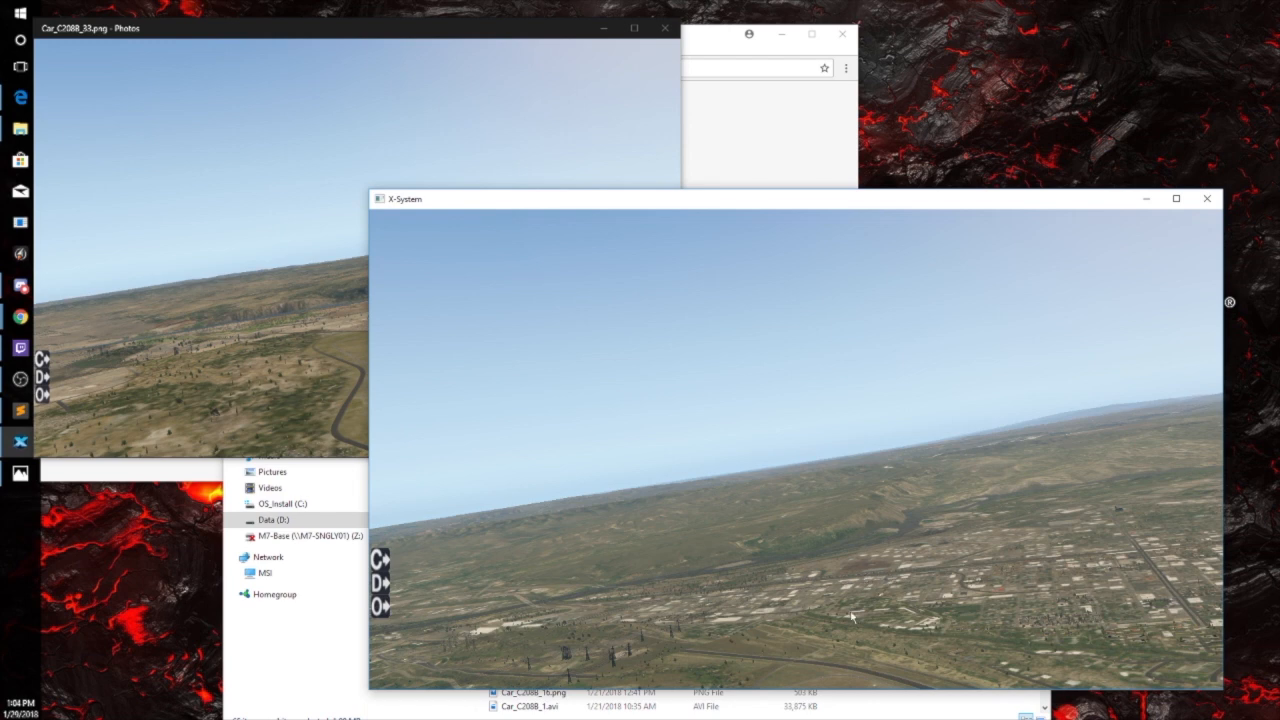
left_click(345, 338)
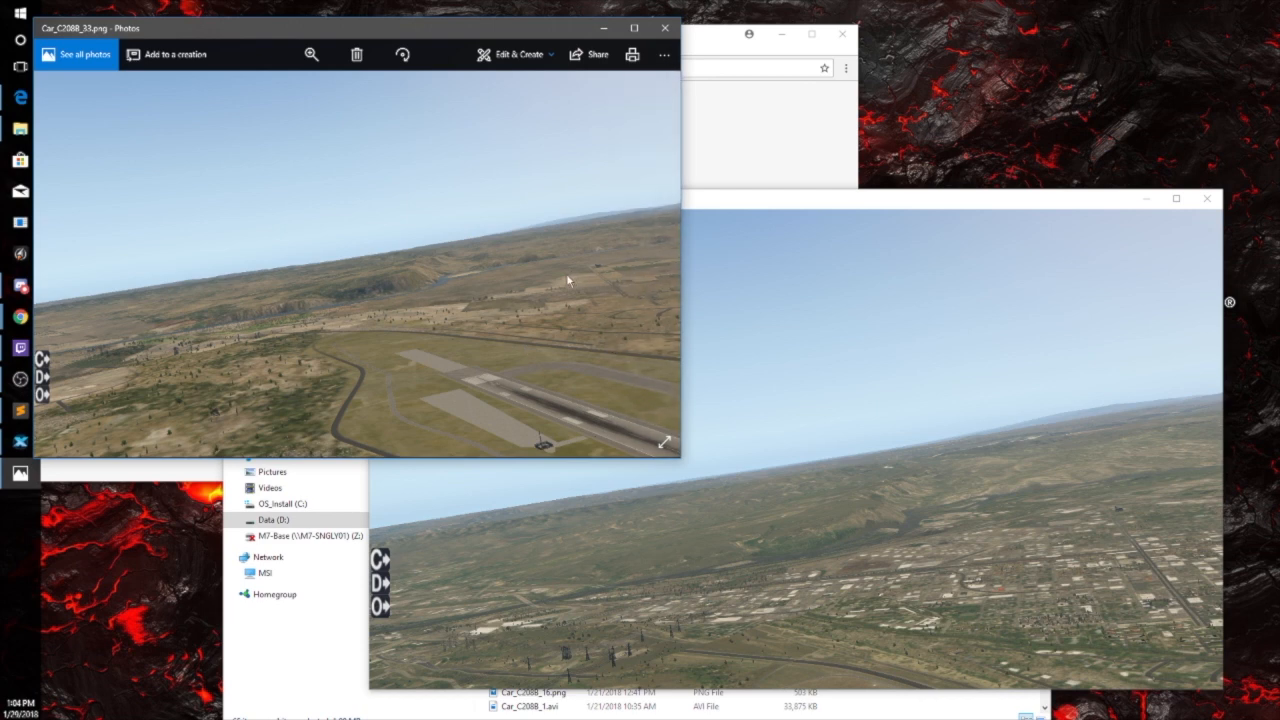
left_click(795, 597)
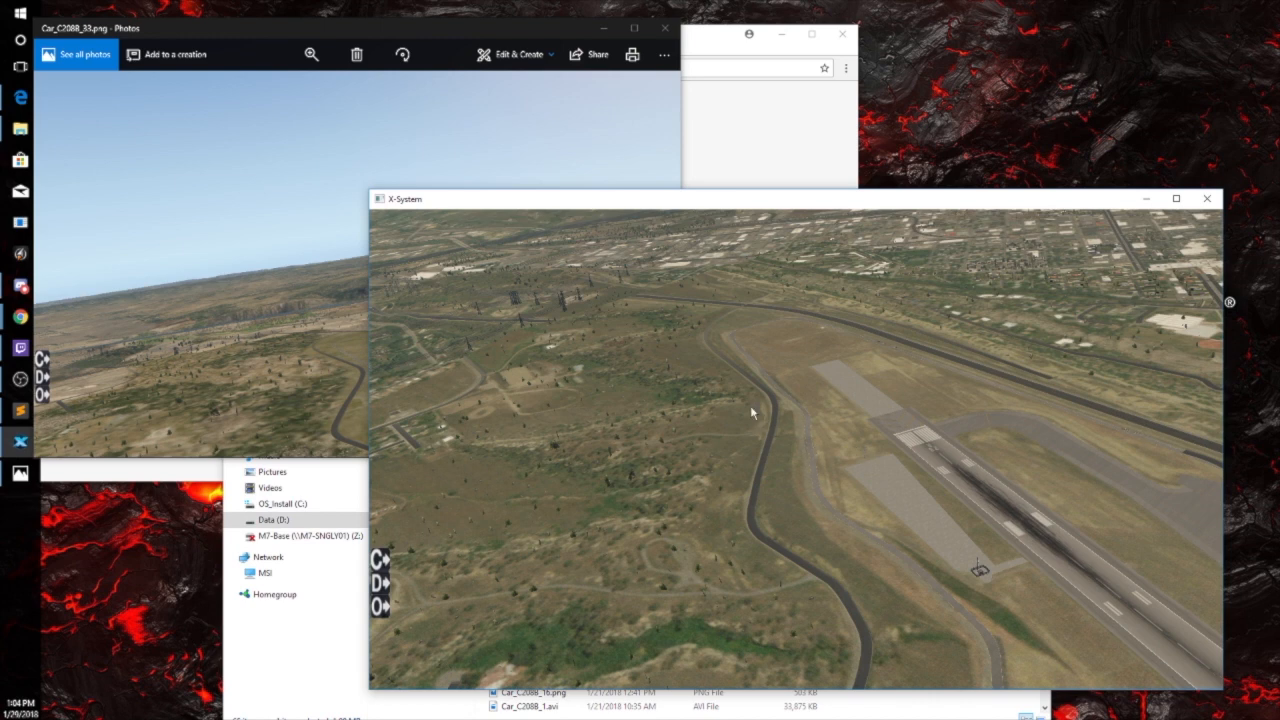
key("f")
key("r")
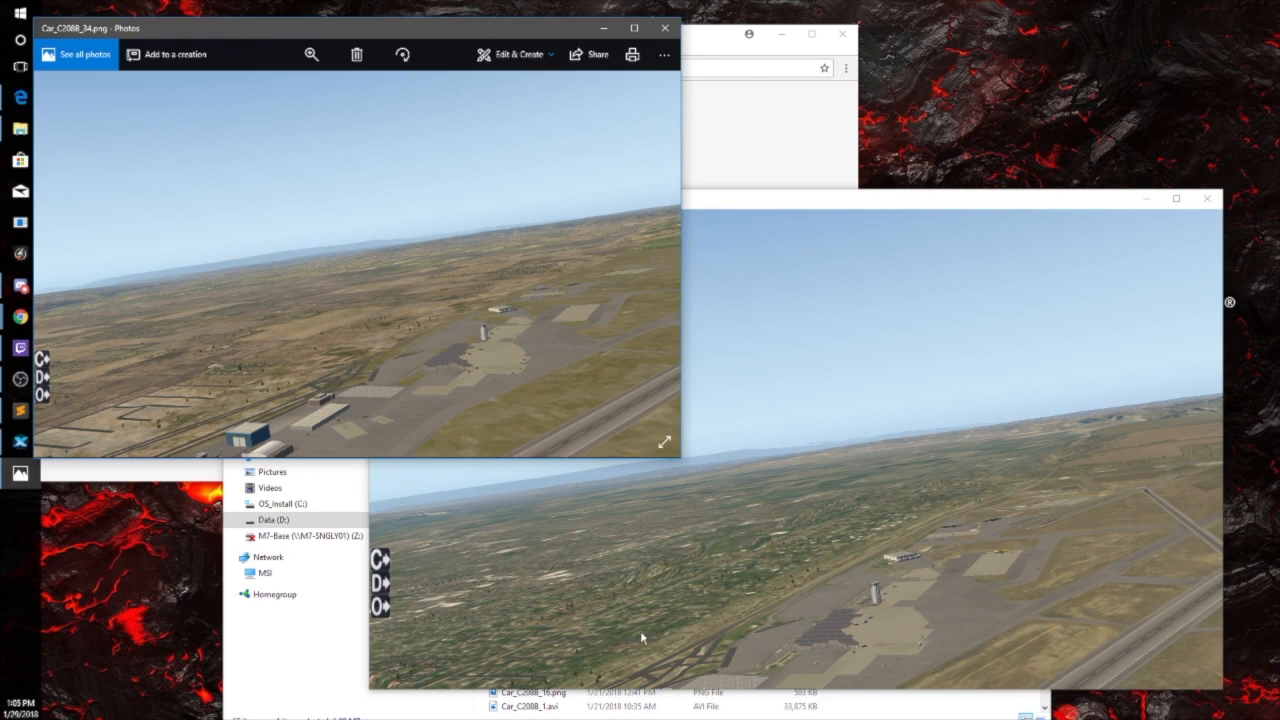
Examine the city next to the airport apron in the simulator from above and compare it with the Car_C208B_34.png screenshot
left_click(870, 533)
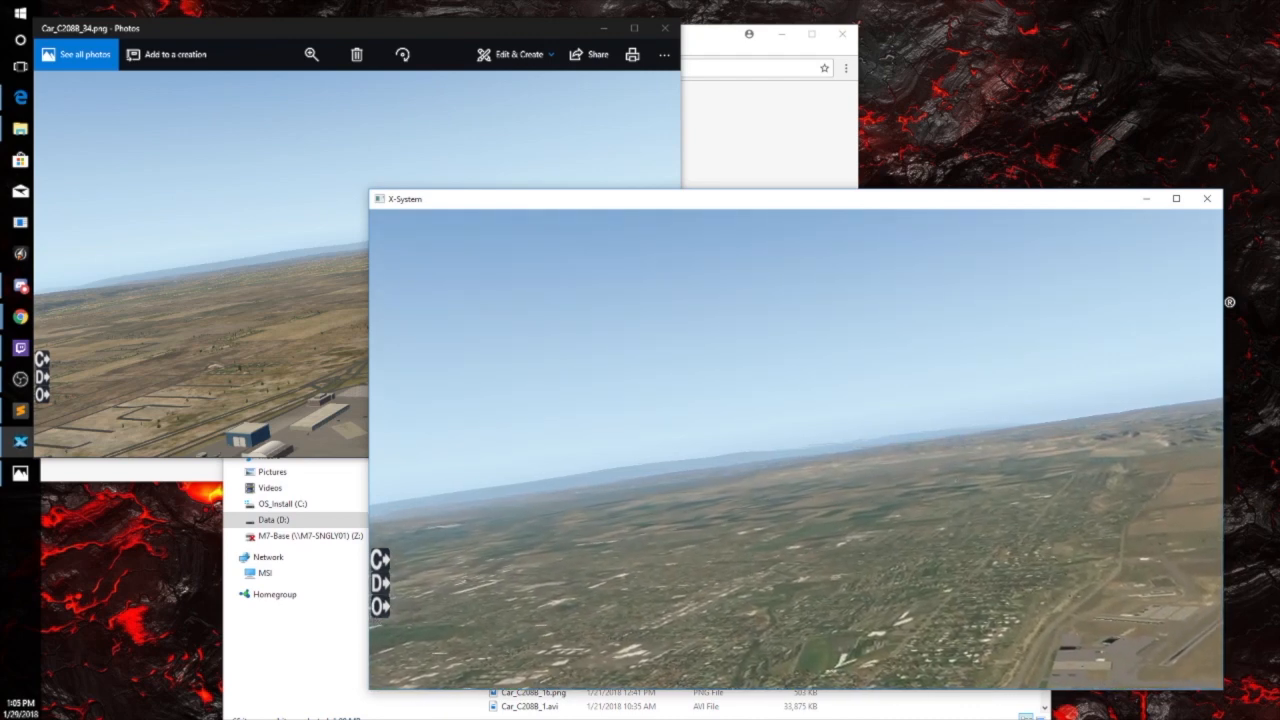
key("f")
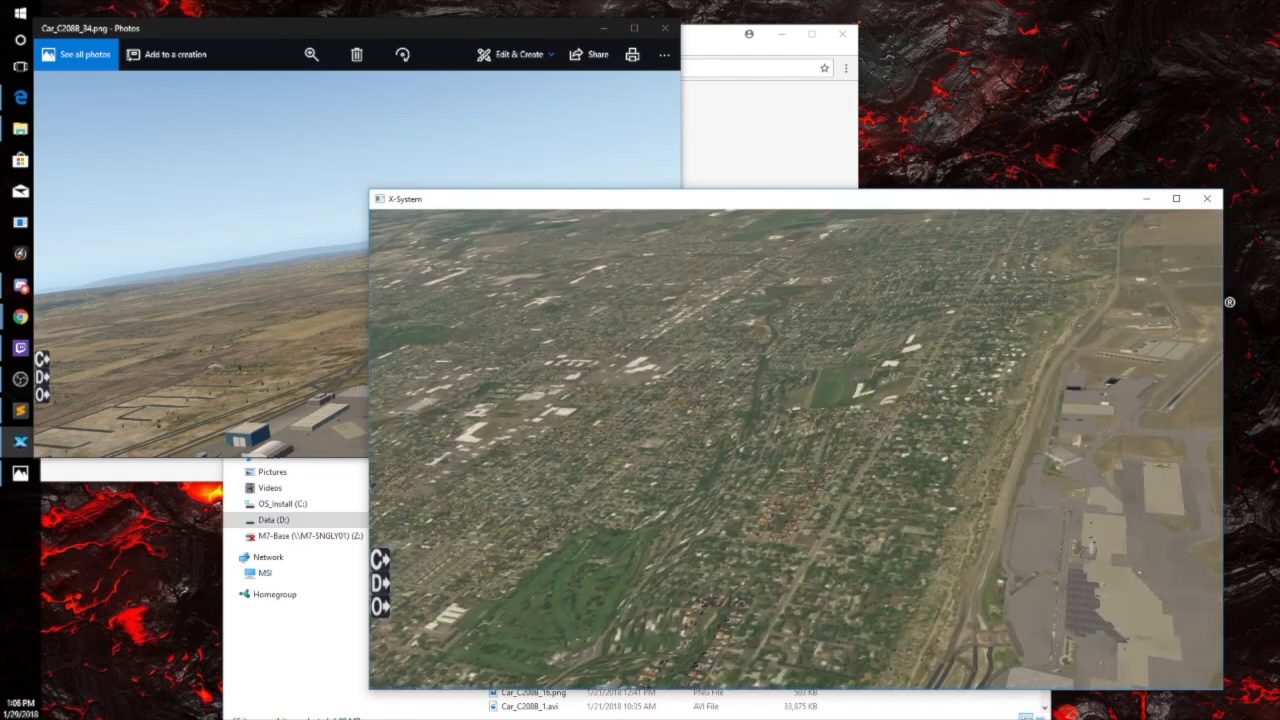
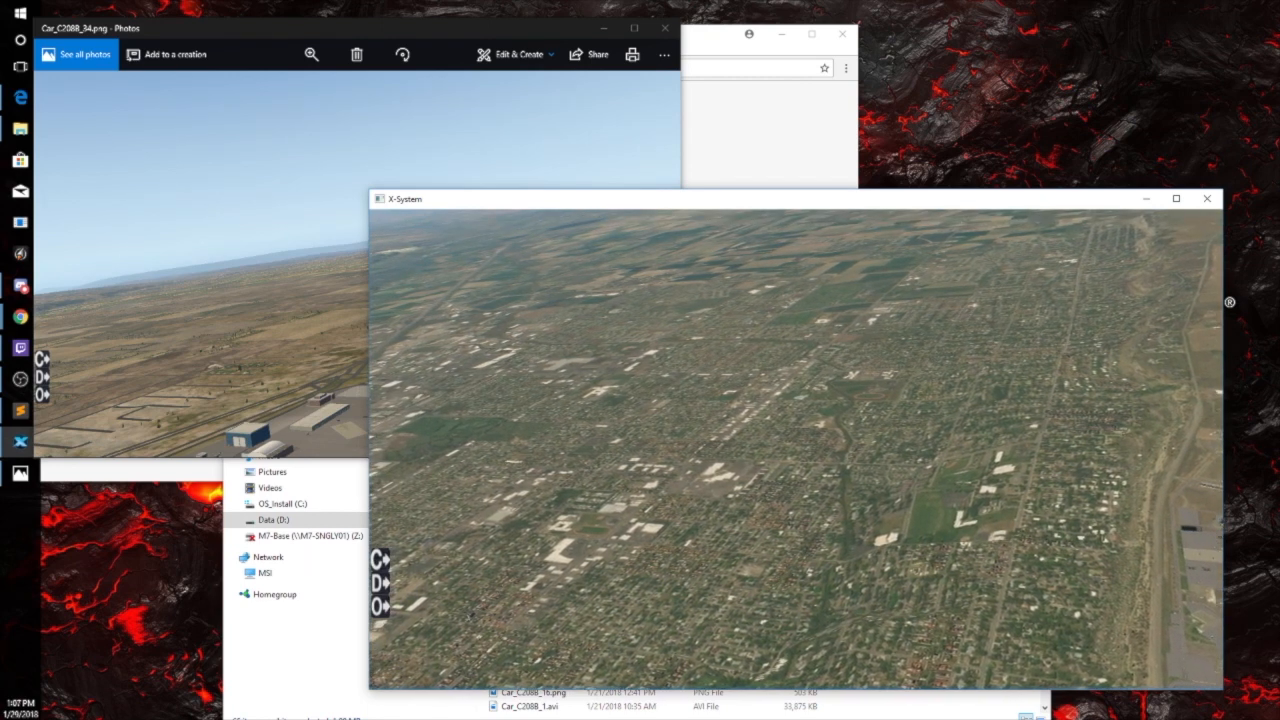
left_click(268, 386)
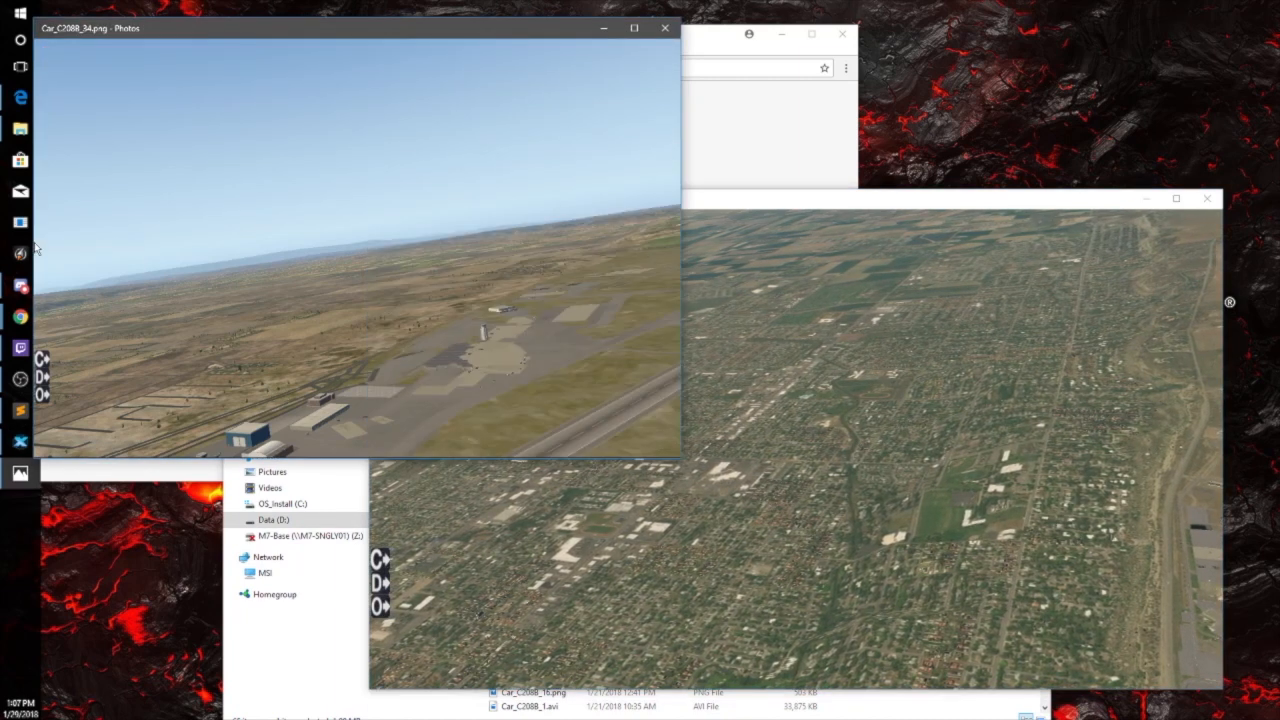
Return to the Car_C208B_33.png screenshot and compare it with the river, city and outlying terrain while turning the simulator view
left_click(646, 248)
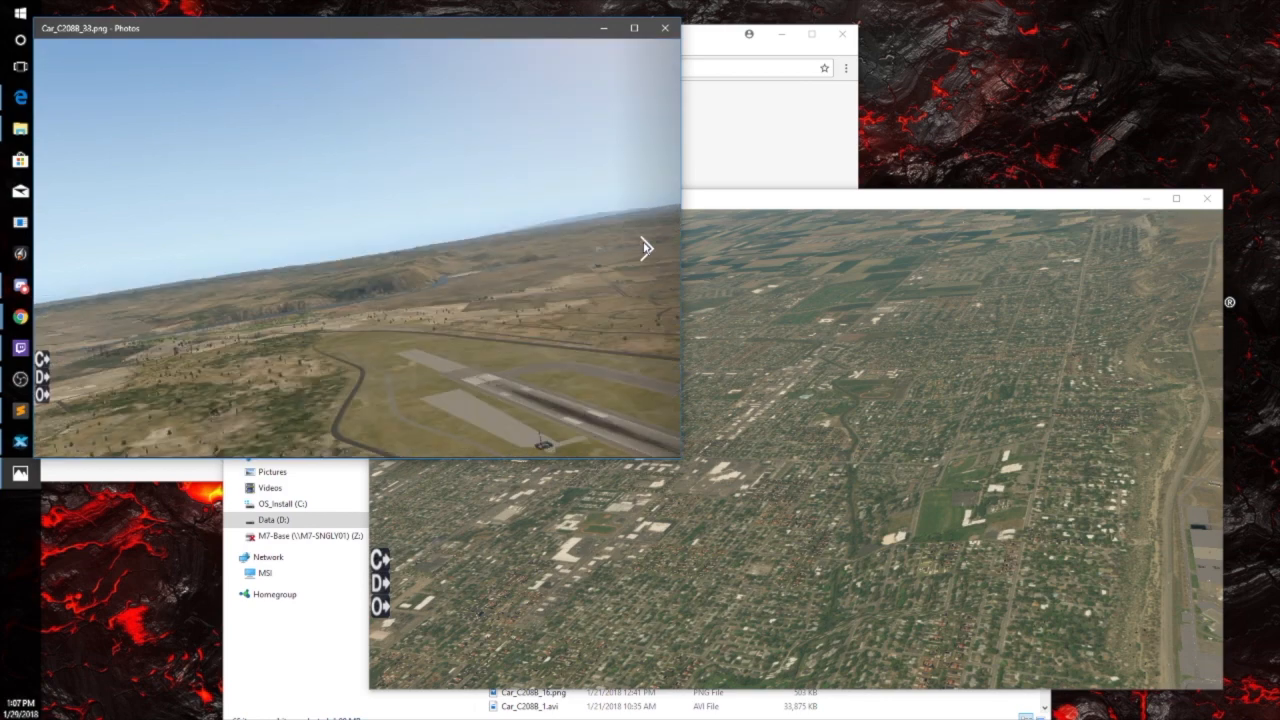
left_click(893, 455)
key("Left")
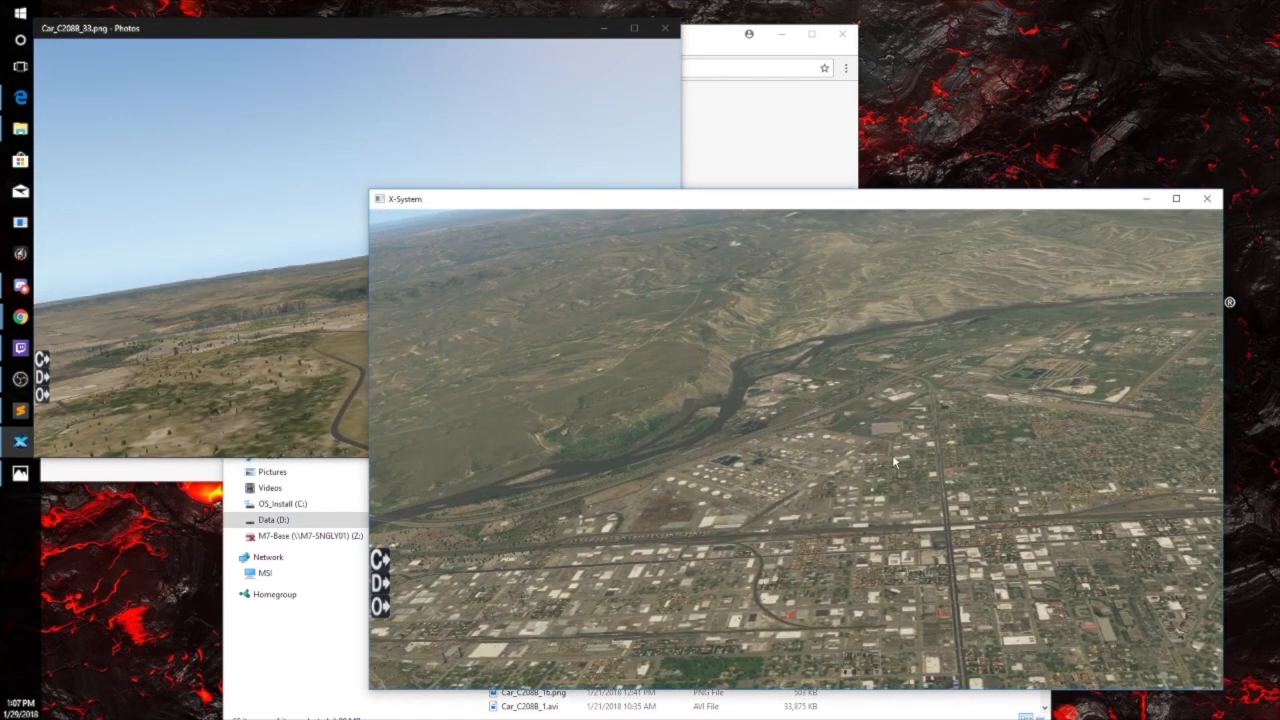
key("Right")
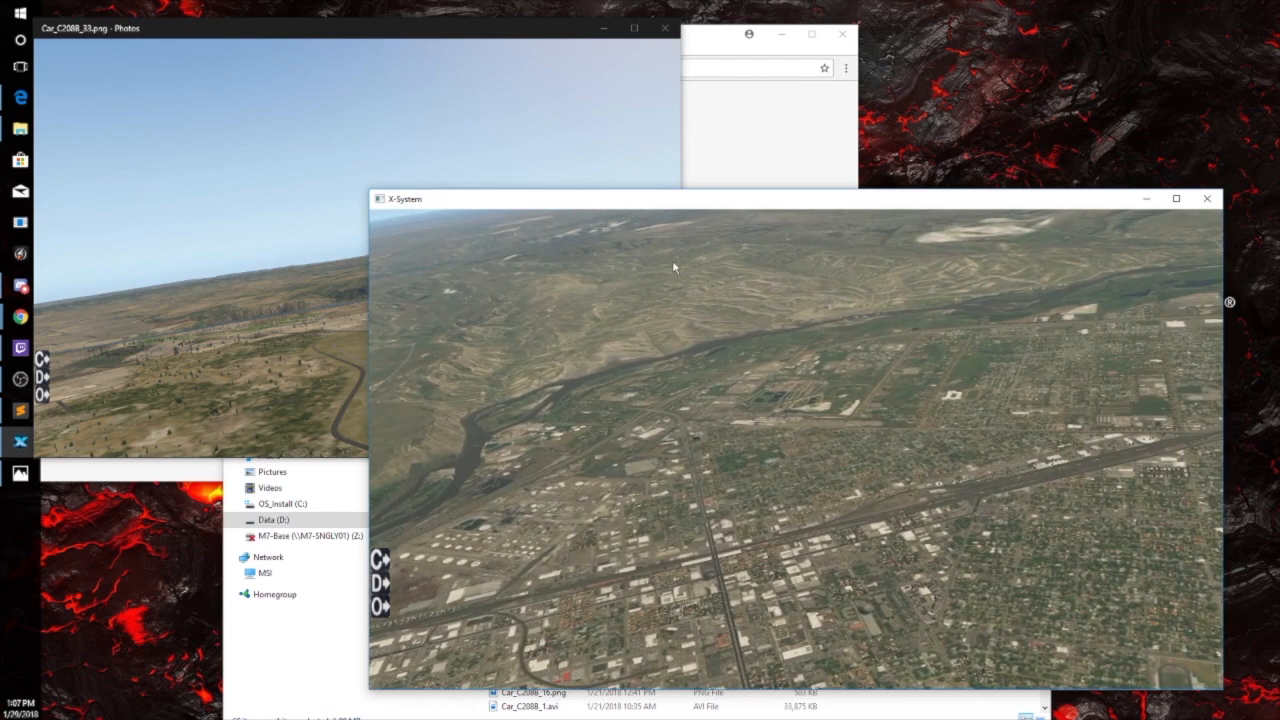
left_click(269, 320)
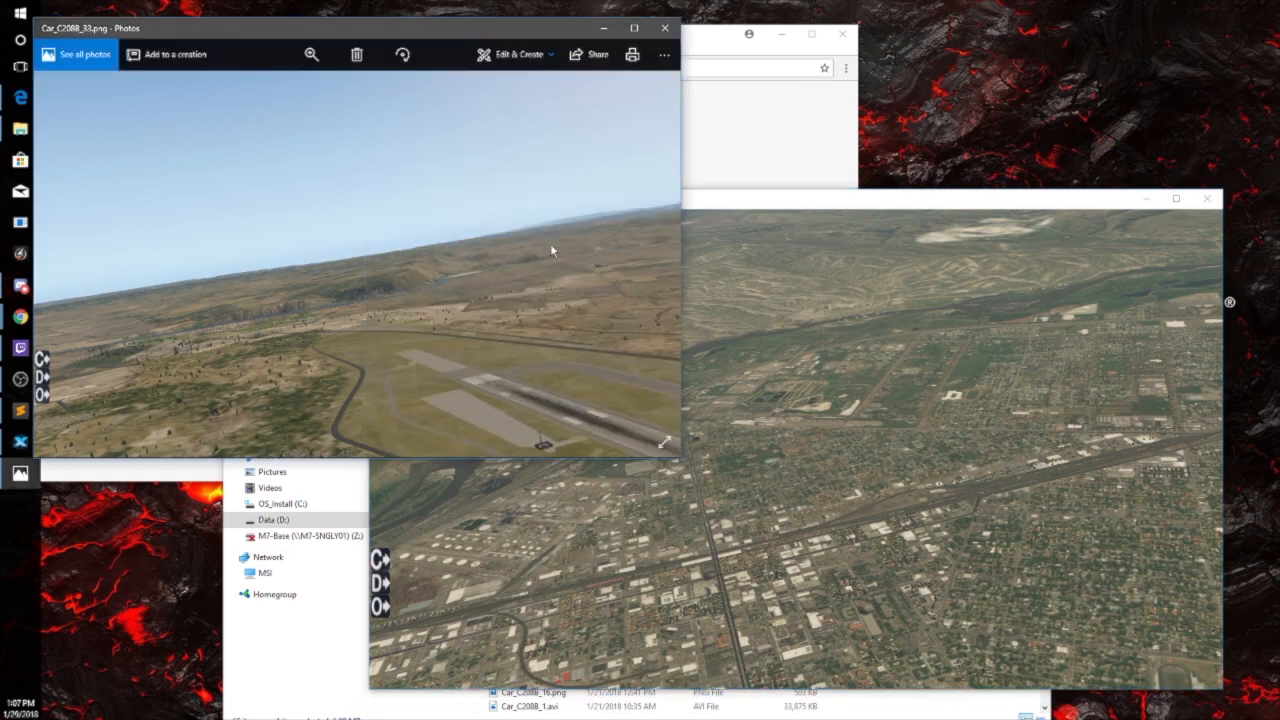
left_click(870, 347)
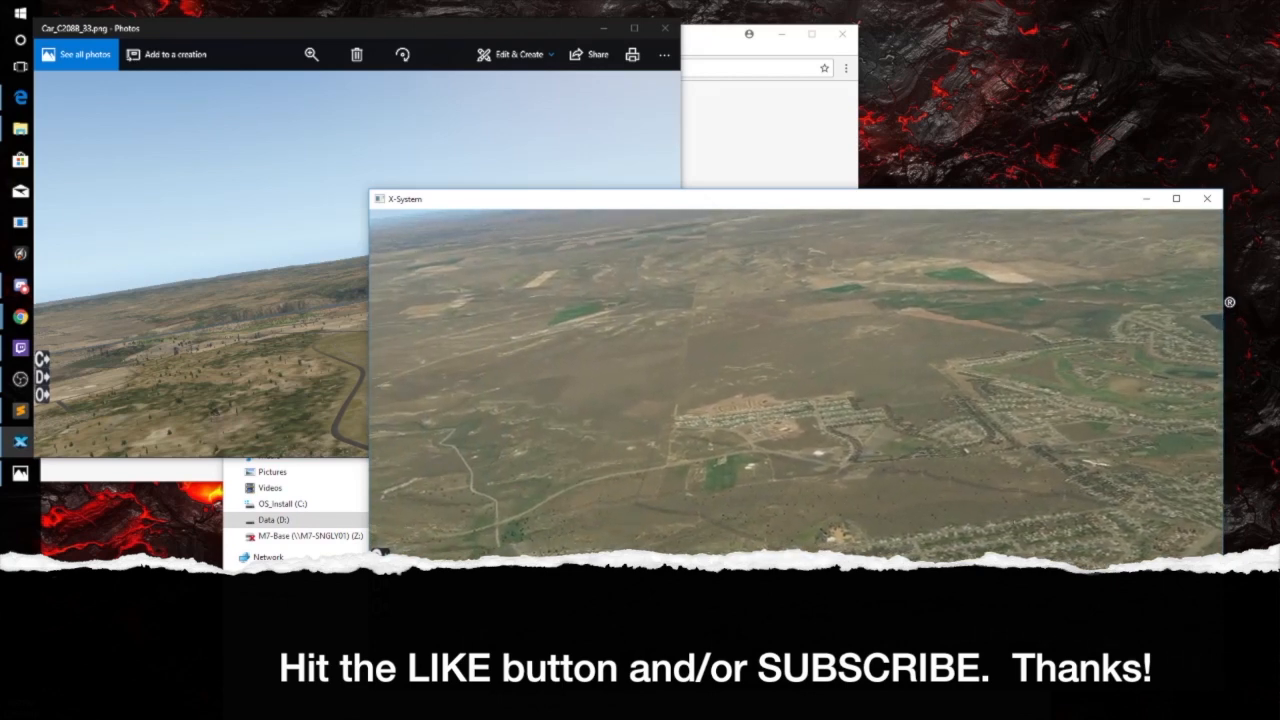
left_click_drag(796, 199, 734, 190)
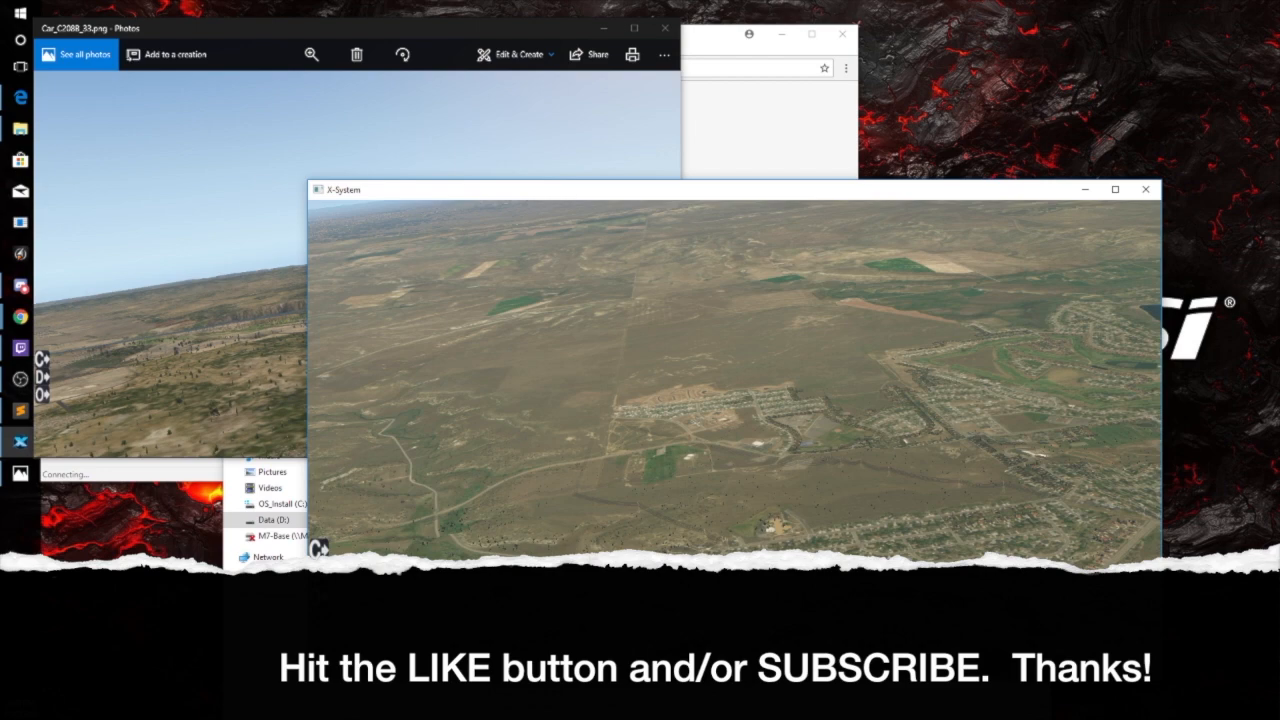